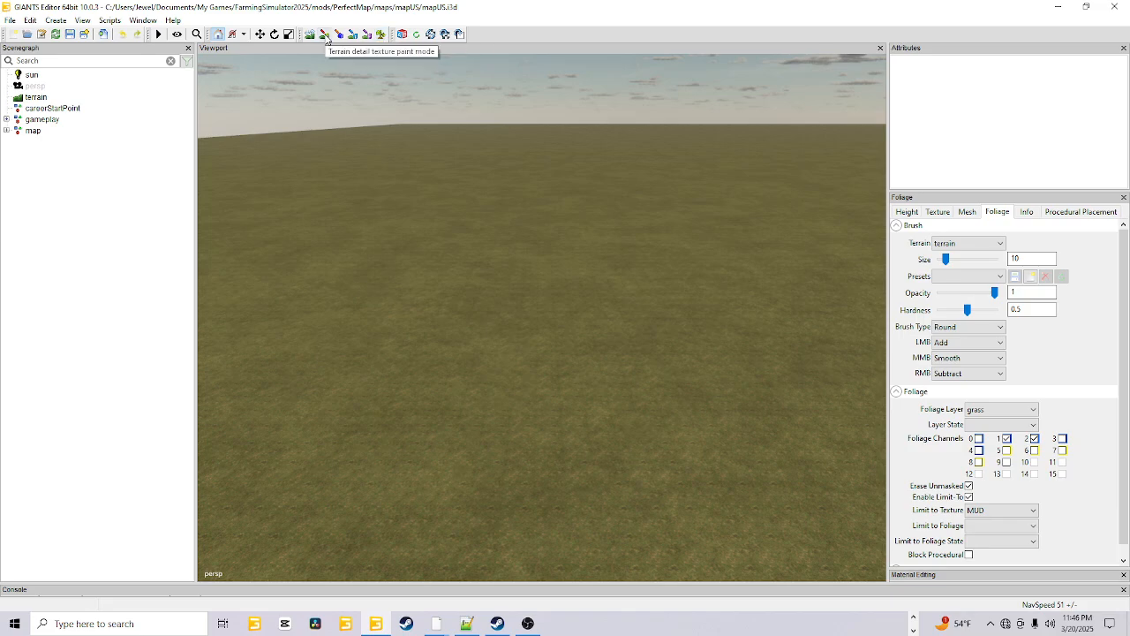
Step: Activate terrain detail texture paint mode and bring up the terrain Texture settings
{"action": "left_click", "coordinate": [325, 34]}
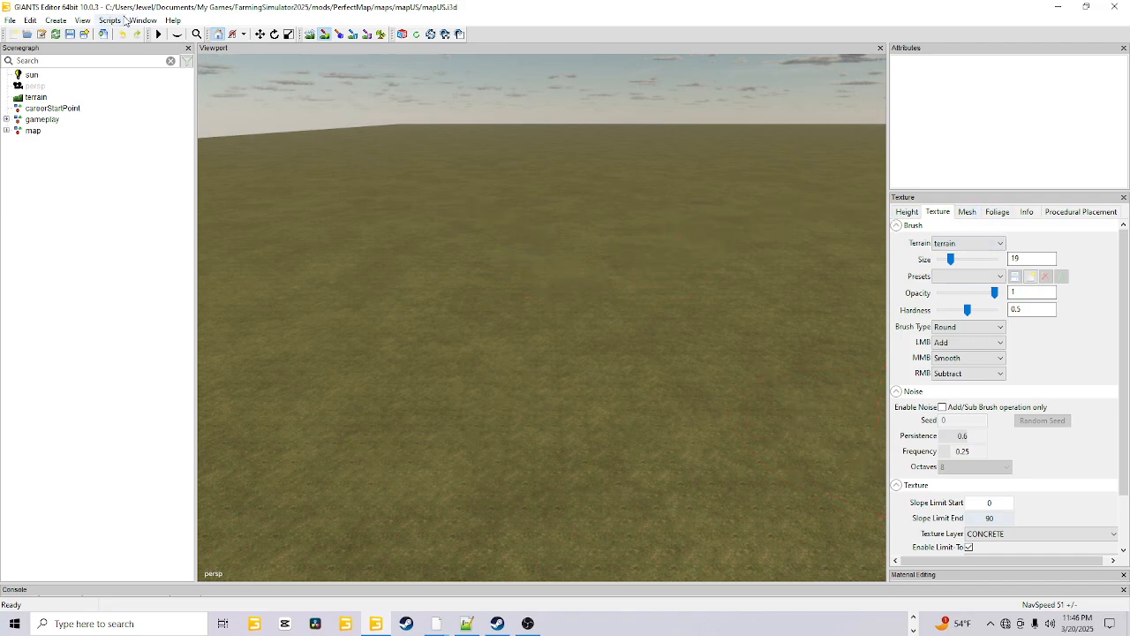
{"action": "left_click", "coordinate": [142, 21]}
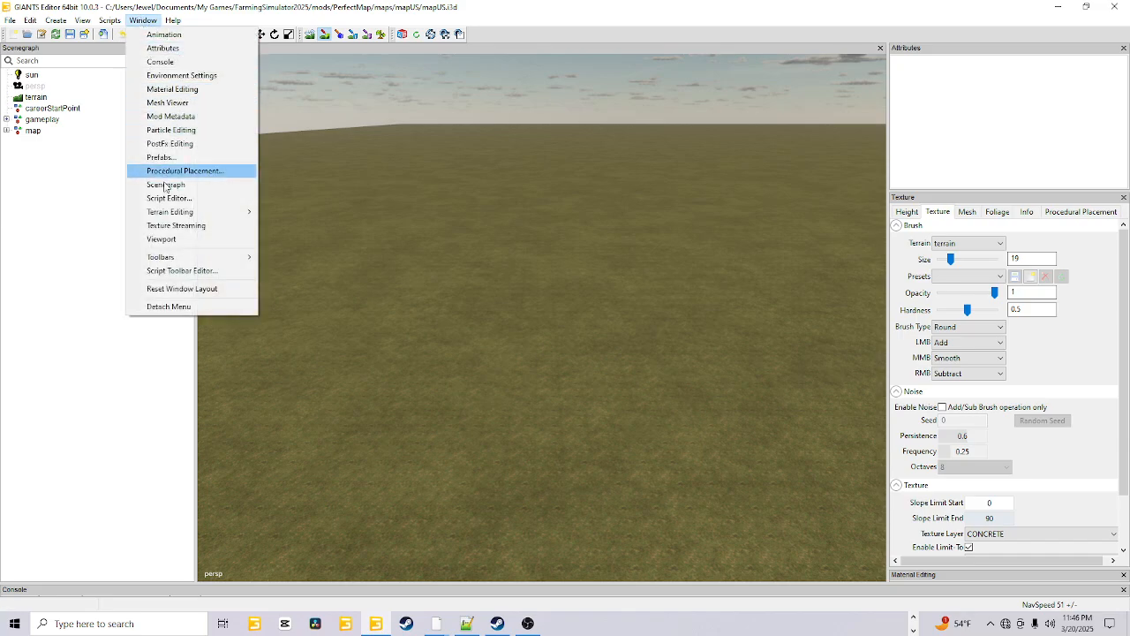
{"action": "mouse_move", "coordinate": [186, 215]}
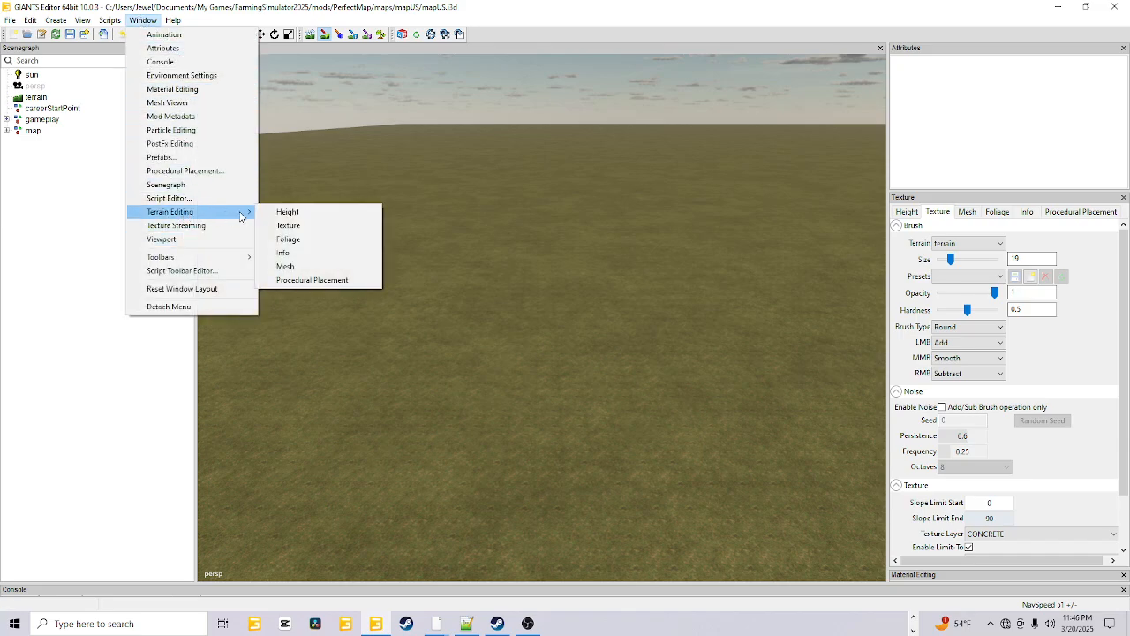
{"action": "left_click", "coordinate": [307, 217]}
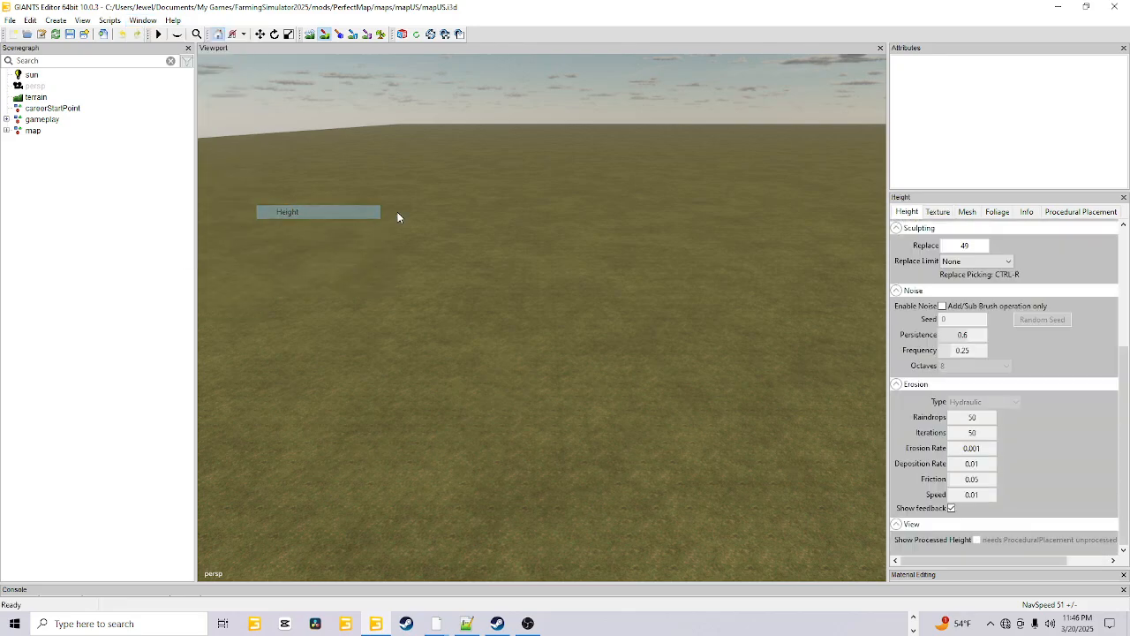
{"action": "left_click", "coordinate": [945, 216]}
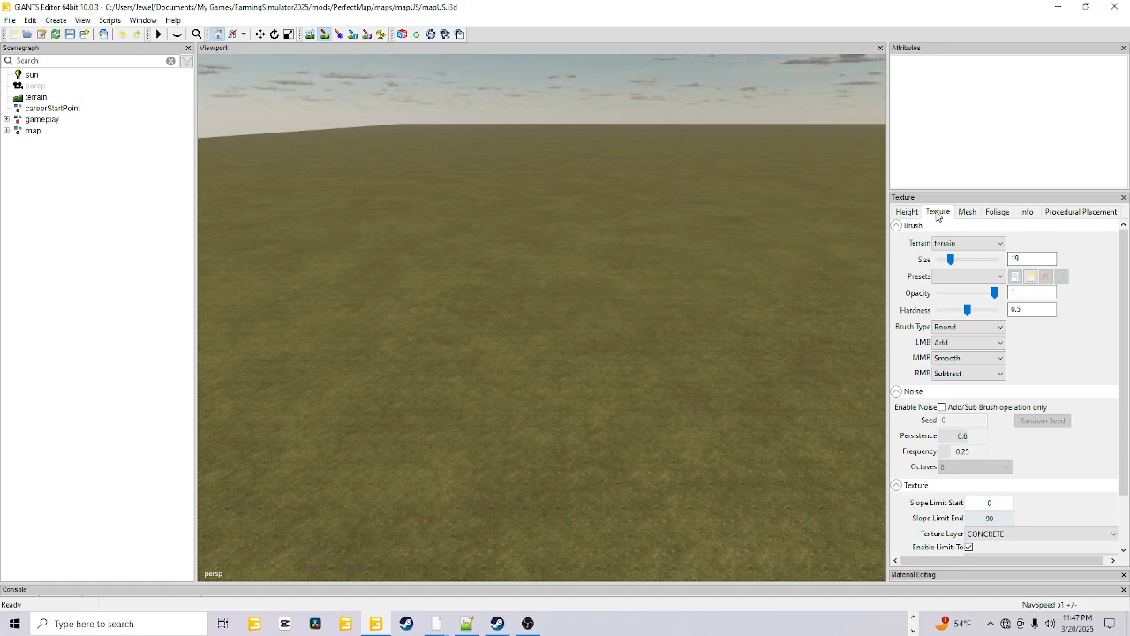
{"action": "left_click", "coordinate": [324, 35]}
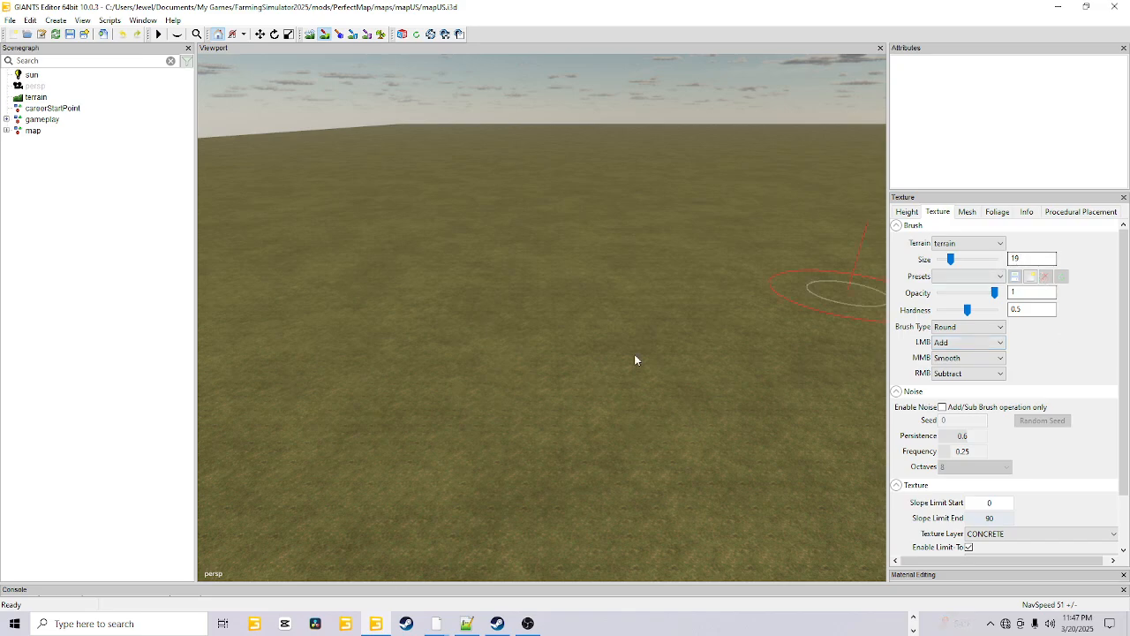
Step: Set the texture brush size to 18.5 and check the brush type choices, keeping Round
{"action": "scroll", "coordinate": [633, 355], "scroll_direction": "down", "scroll_amount": 4}
{"action": "scroll", "coordinate": [632, 354], "scroll_direction": "up", "scroll_amount": 1}
{"action": "scroll", "coordinate": [1103, 342], "scroll_direction": "down", "scroll_amount": 1}
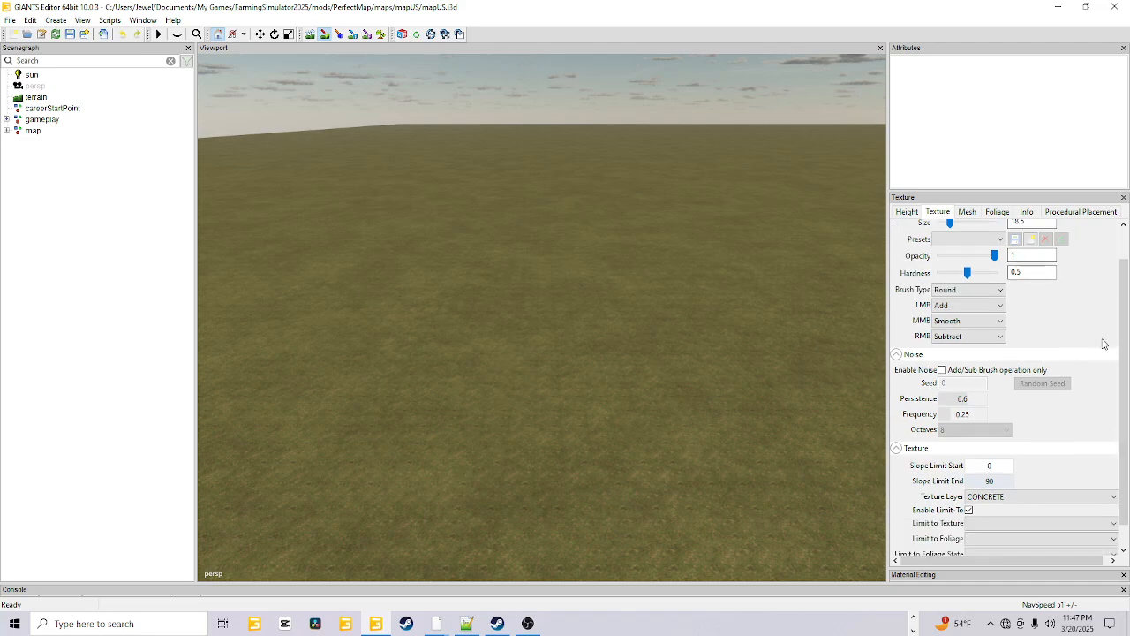
{"action": "scroll", "coordinate": [1103, 343], "scroll_direction": "down", "scroll_amount": 1}
{"action": "left_click", "coordinate": [1000, 267]}
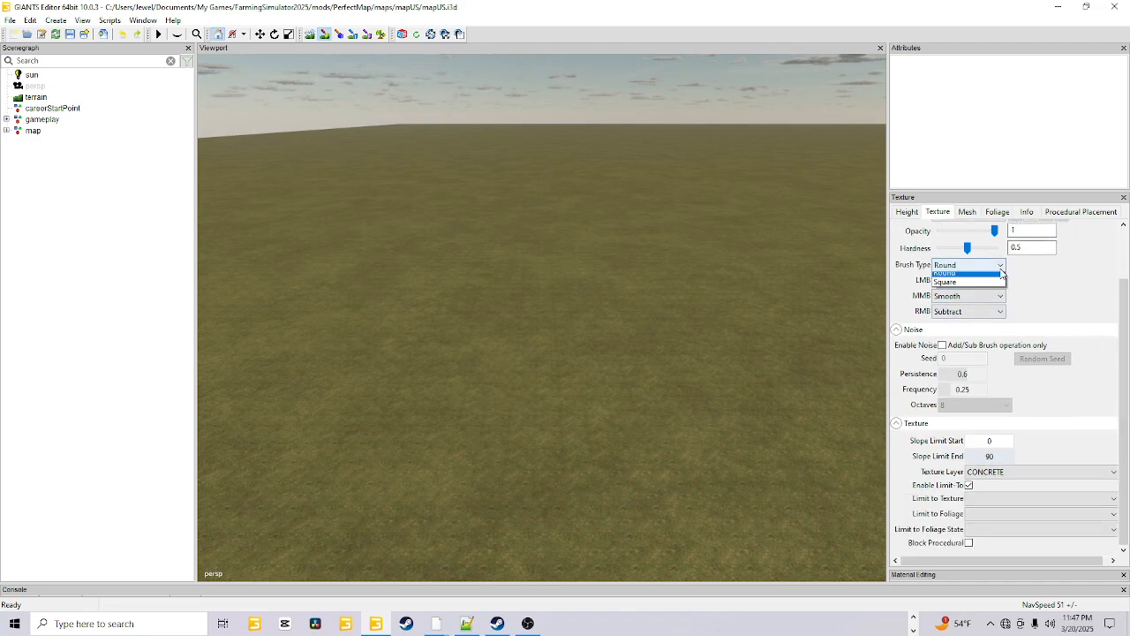
{"action": "left_click", "coordinate": [1043, 289]}
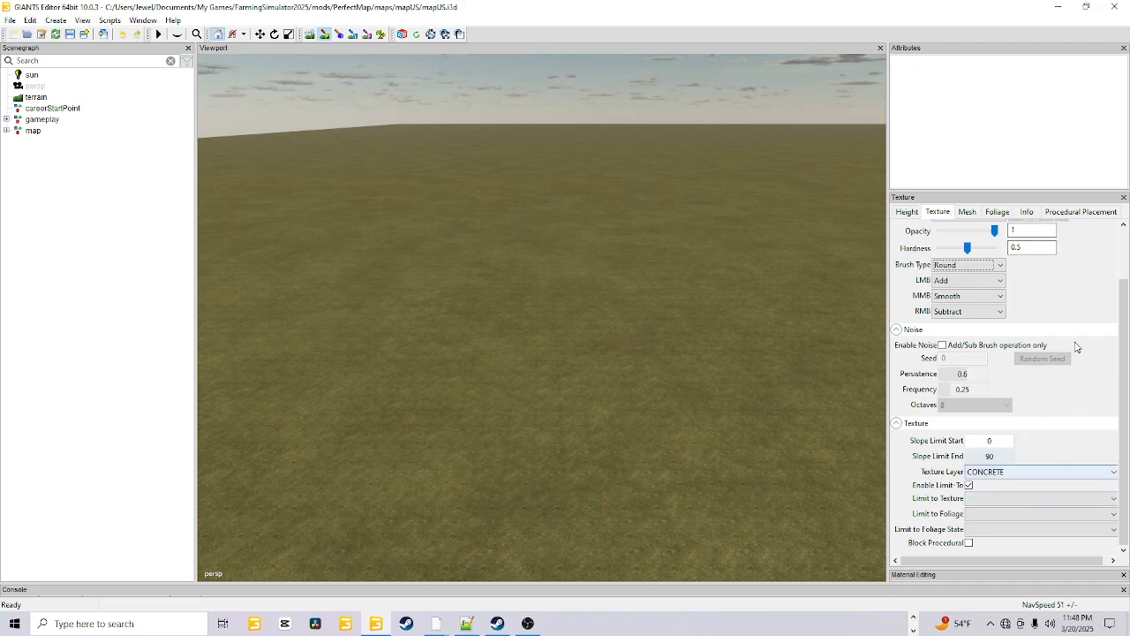
Step: Enlarge the area showing the Texture settings so that every option down to Block Procedural fits
{"action": "left_click_drag", "start_coordinate": [1026, 192], "coordinate": [1032, 170]}
{"action": "scroll", "coordinate": [1086, 337], "scroll_direction": "up", "scroll_amount": 2}
{"action": "scroll", "coordinate": [1086, 337], "scroll_direction": "up", "scroll_amount": 1}
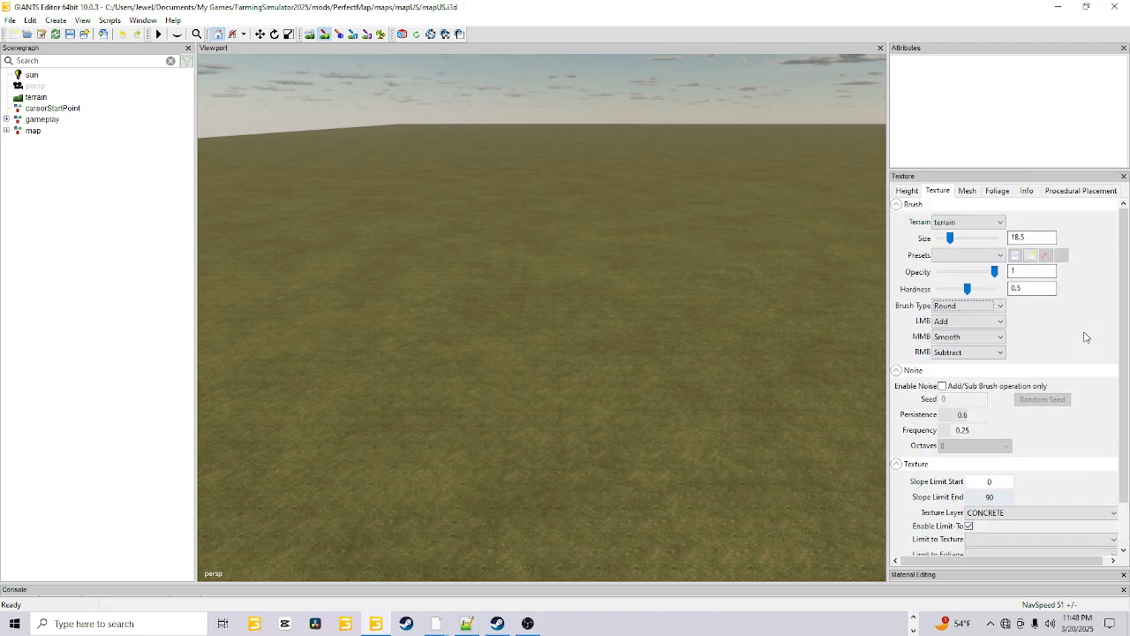
{"action": "scroll", "coordinate": [1085, 338], "scroll_direction": "down", "scroll_amount": 2}
{"action": "scroll", "coordinate": [1086, 337], "scroll_direction": "up", "scroll_amount": 3}
{"action": "left_click_drag", "start_coordinate": [1017, 173], "coordinate": [1029, 89]}
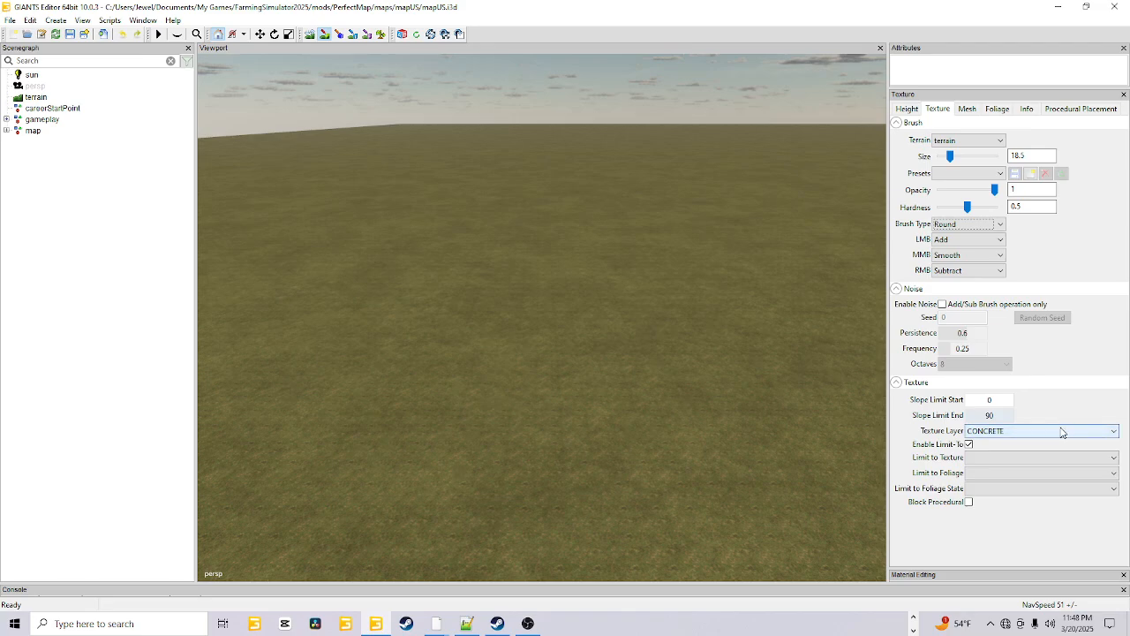
Step: Paint a round CONCRETE patch on the grass terrain with Enable Limit-To left on
{"action": "left_click", "coordinate": [969, 445]}
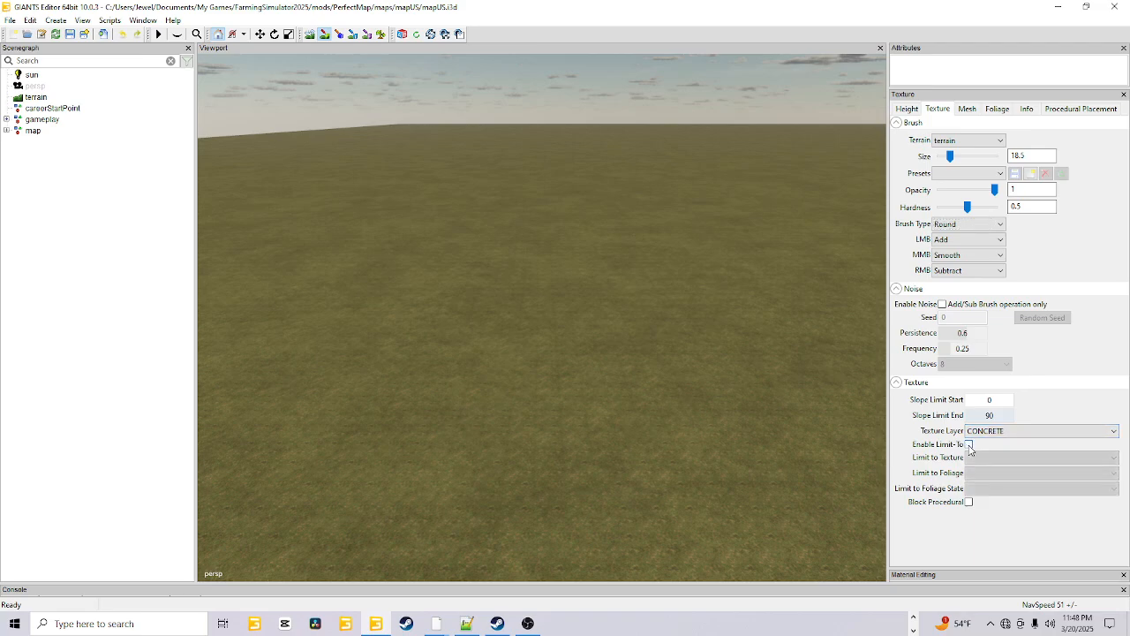
{"action": "left_click", "coordinate": [969, 444]}
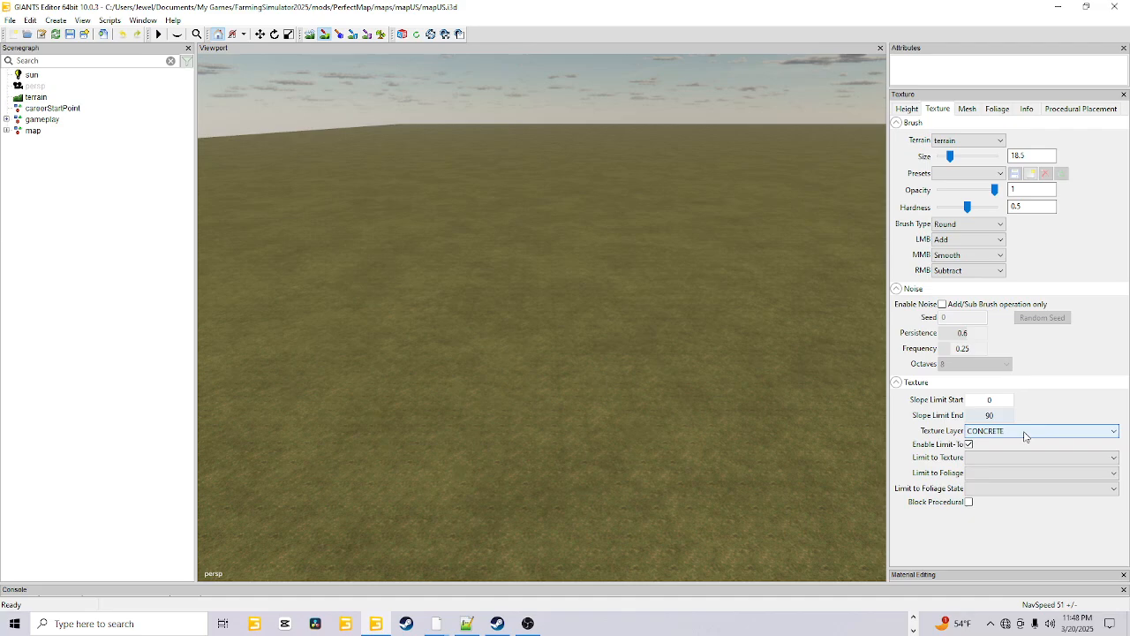
{"action": "left_click", "coordinate": [315, 284]}
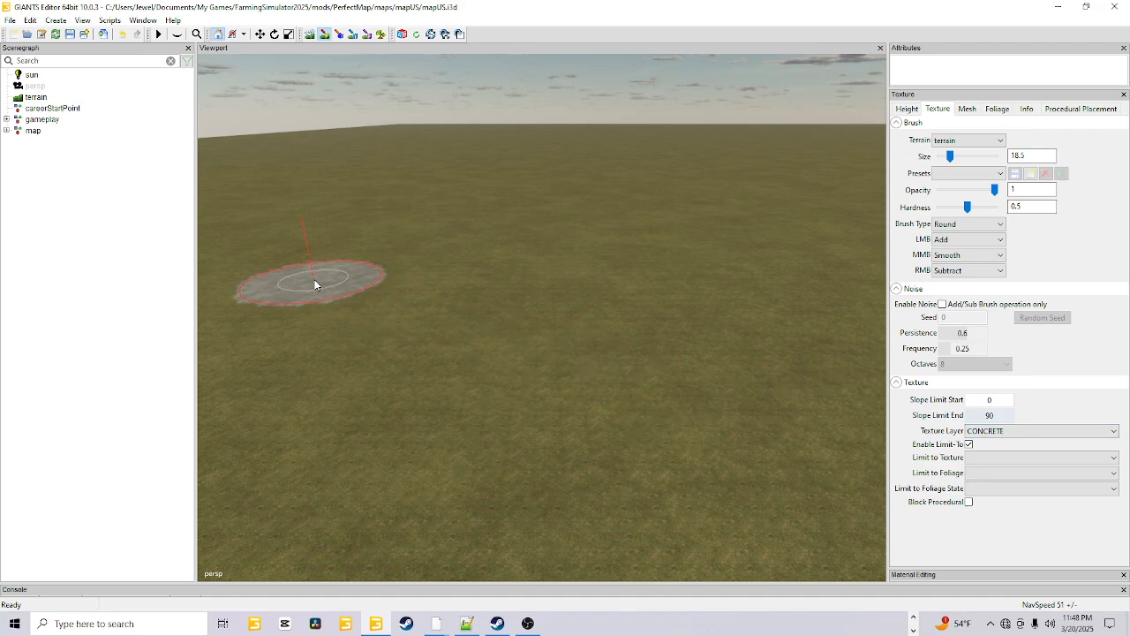
Step: Paint a MUD patch beside the concrete one and a SAND patch further along the same row
{"action": "left_click", "coordinate": [998, 431]}
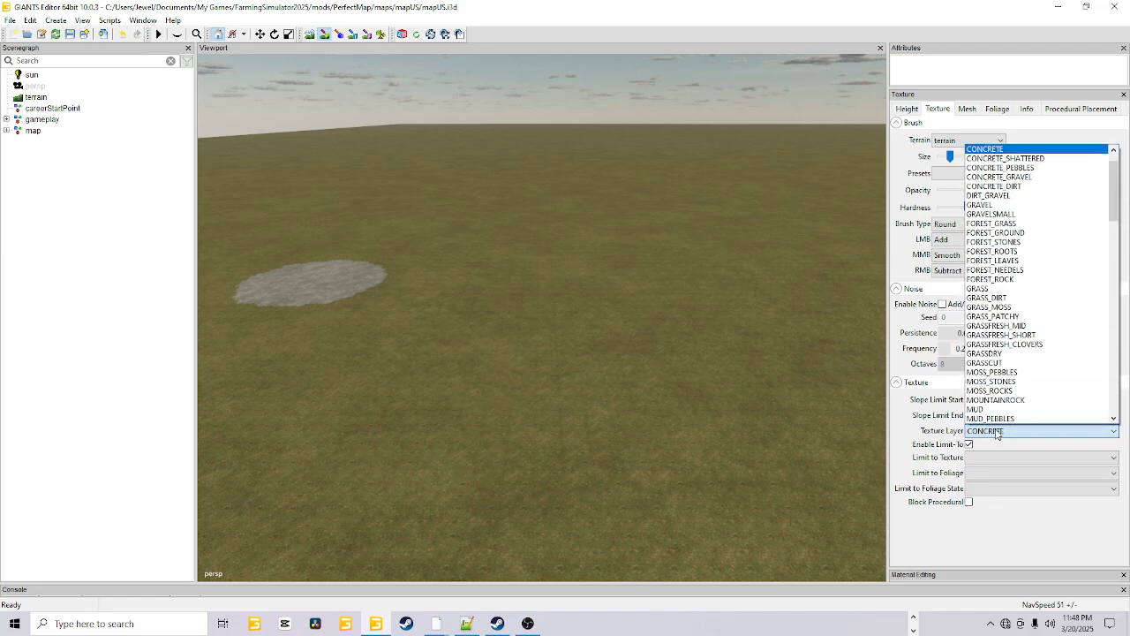
{"action": "left_click", "coordinate": [980, 409]}
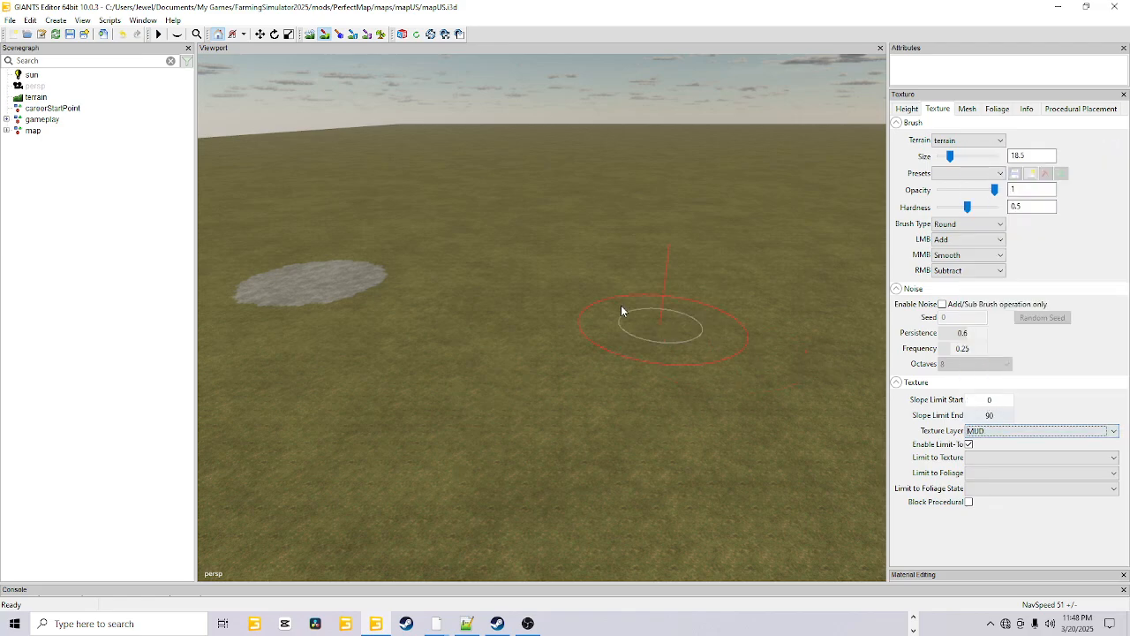
{"action": "left_click", "coordinate": [468, 280]}
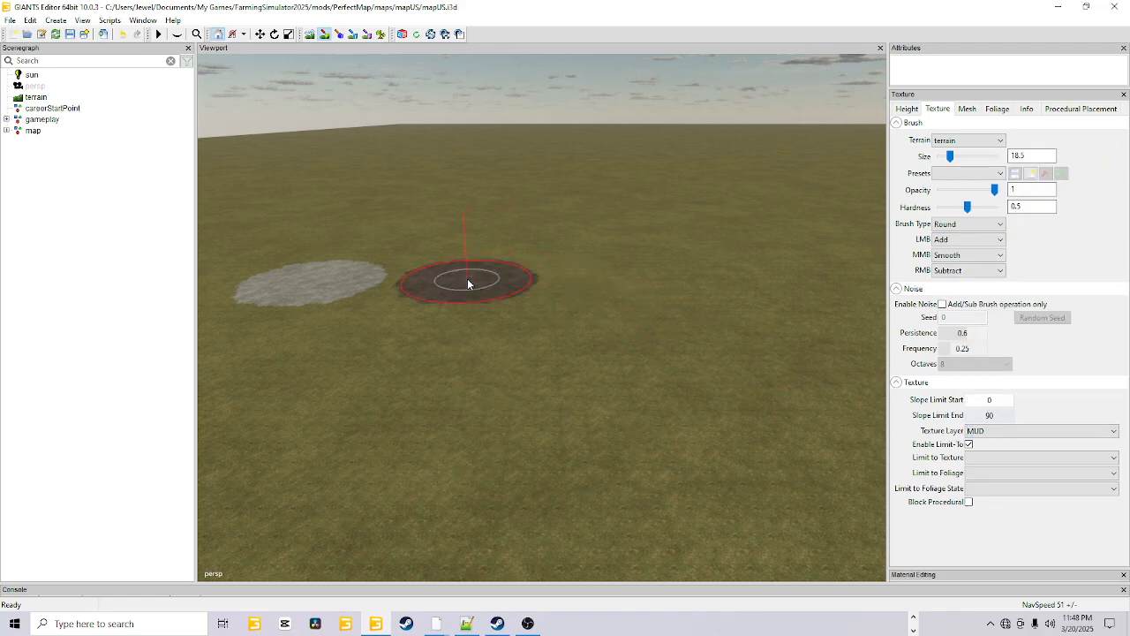
{"action": "left_click", "coordinate": [1016, 438]}
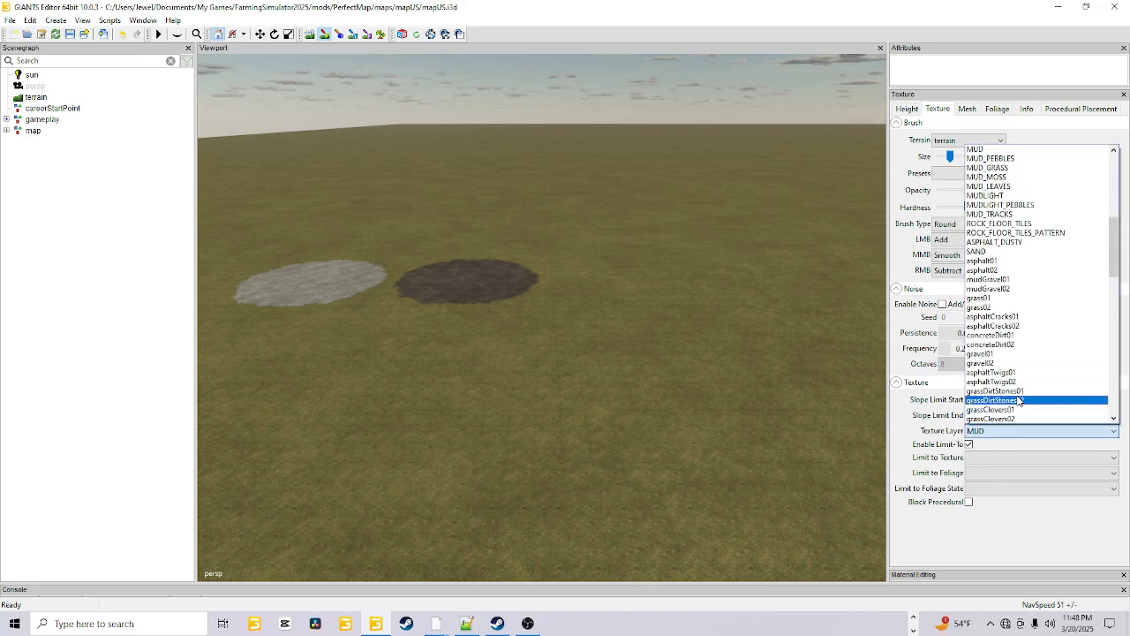
{"action": "left_click", "coordinate": [984, 250]}
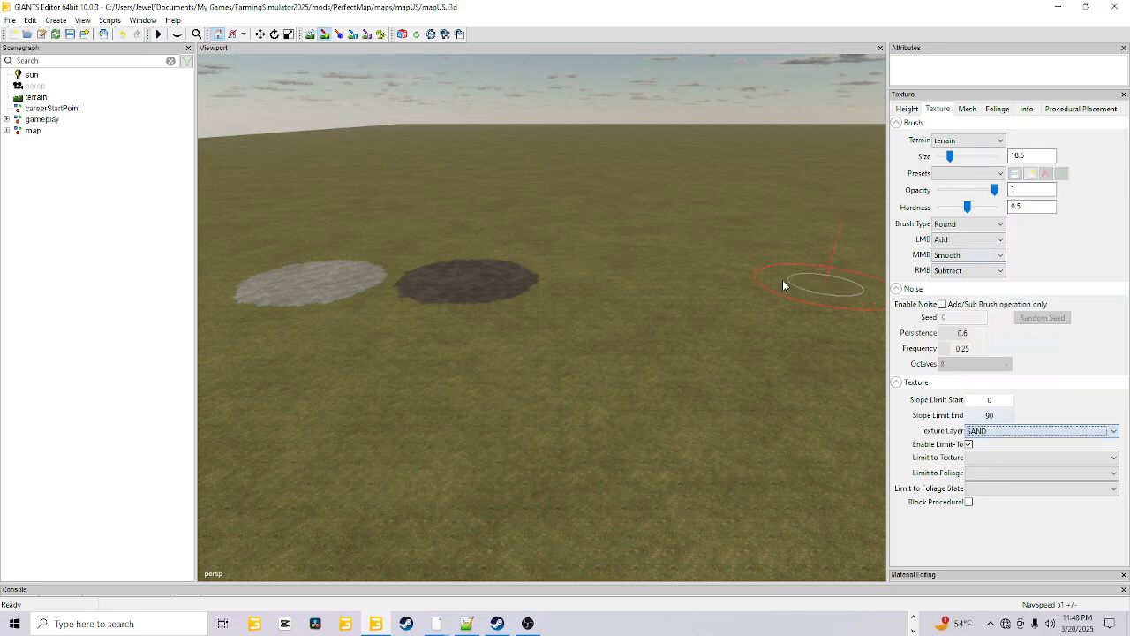
{"action": "left_click", "coordinate": [629, 281]}
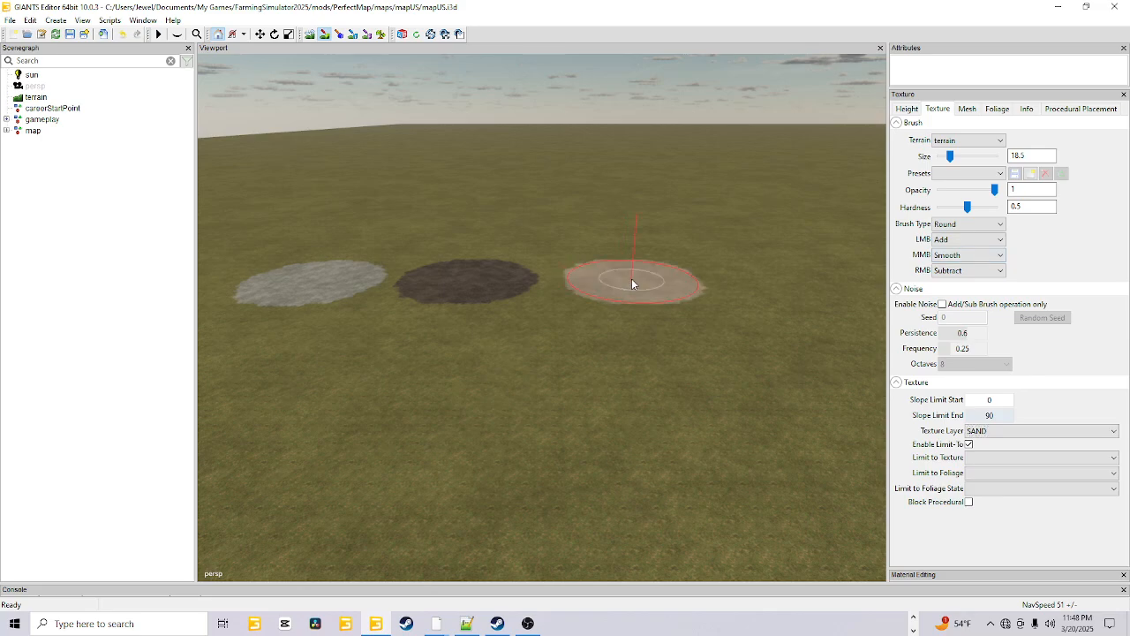
Step: Paint a DIRT_GRAVEL patch on the grass in front of the sand patch
{"action": "left_click", "coordinate": [1011, 431]}
{"action": "scroll", "coordinate": [1031, 322], "scroll_direction": "up", "scroll_amount": 5}
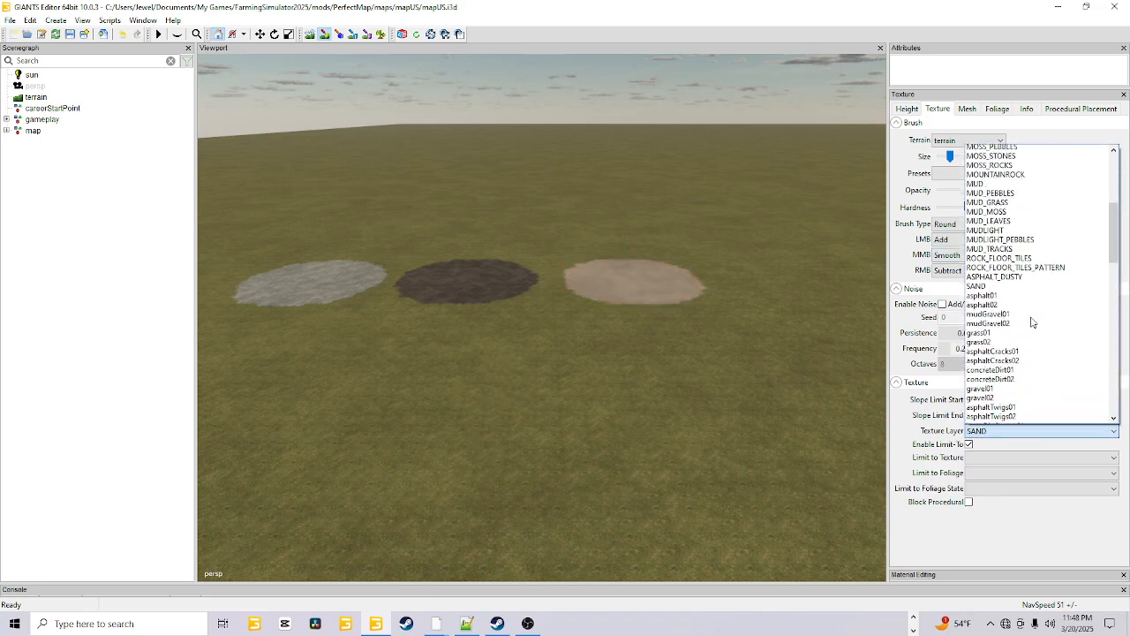
{"action": "scroll", "coordinate": [1031, 323], "scroll_direction": "up", "scroll_amount": 1}
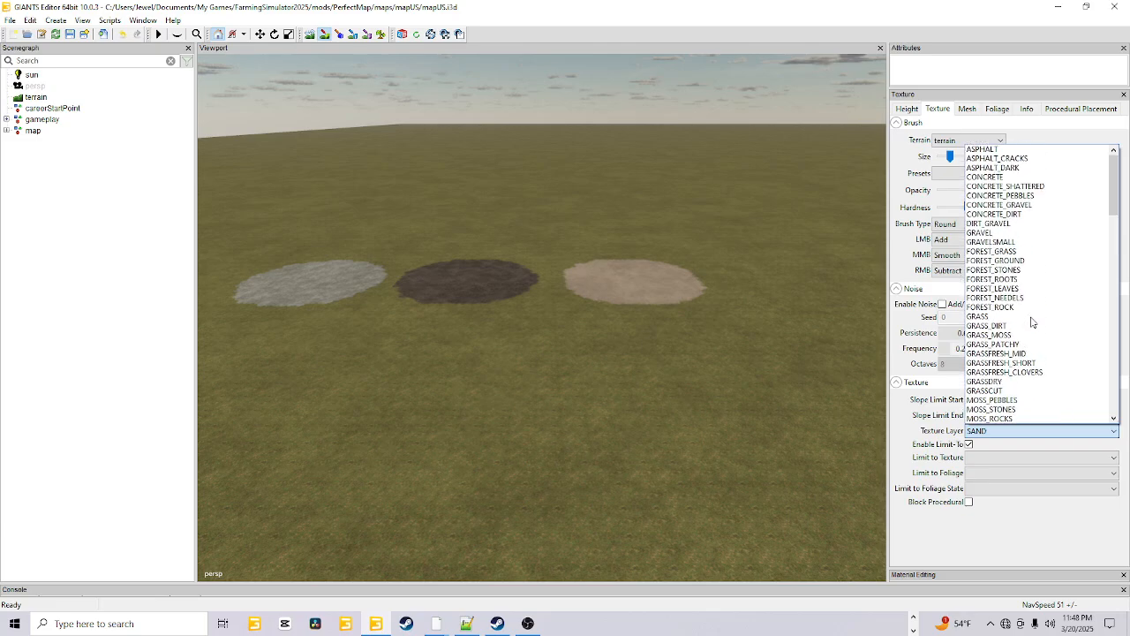
{"action": "left_click", "coordinate": [1004, 225]}
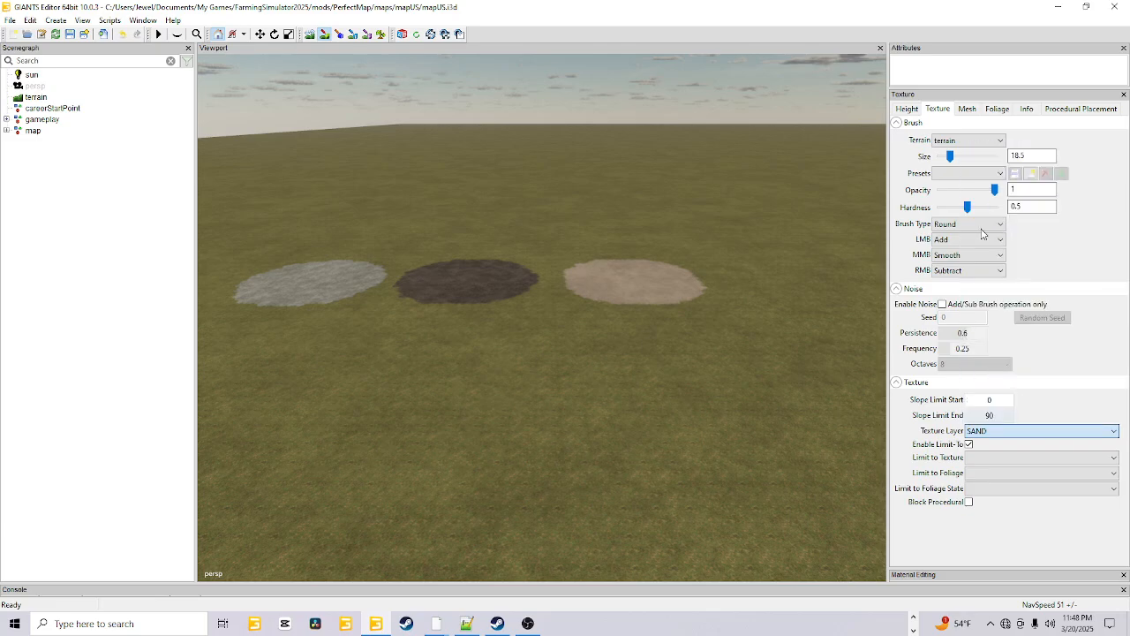
{"action": "left_click", "coordinate": [669, 377]}
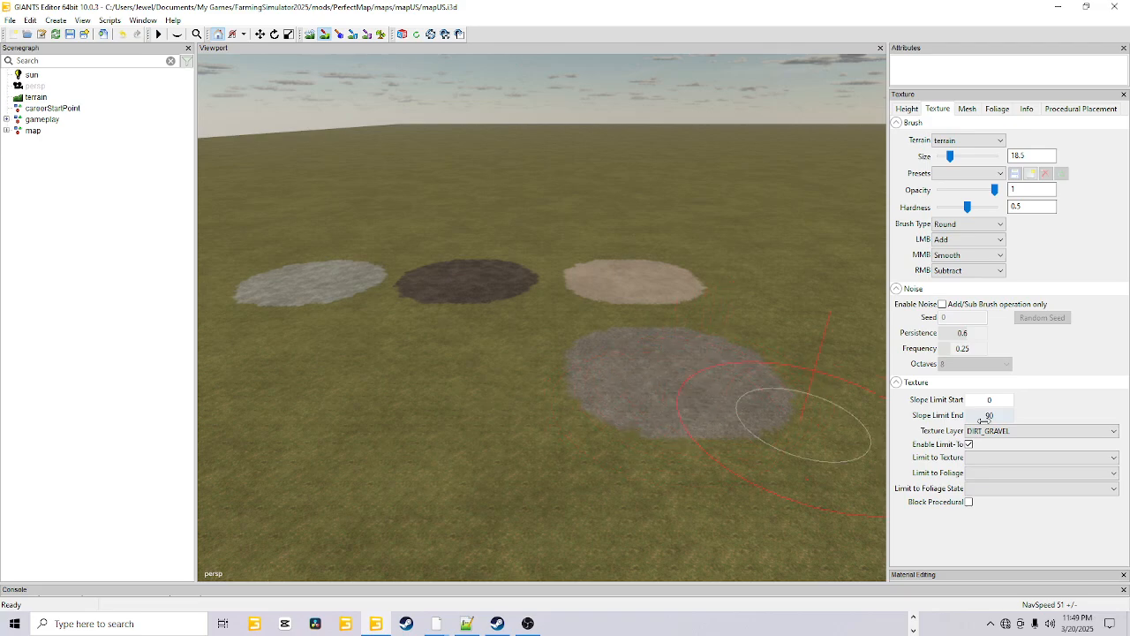
Step: Set the texture layer to CONCRETE and limit painting to the DIRT_GRAVEL texture in texture paint mode
{"action": "left_click", "coordinate": [1063, 430]}
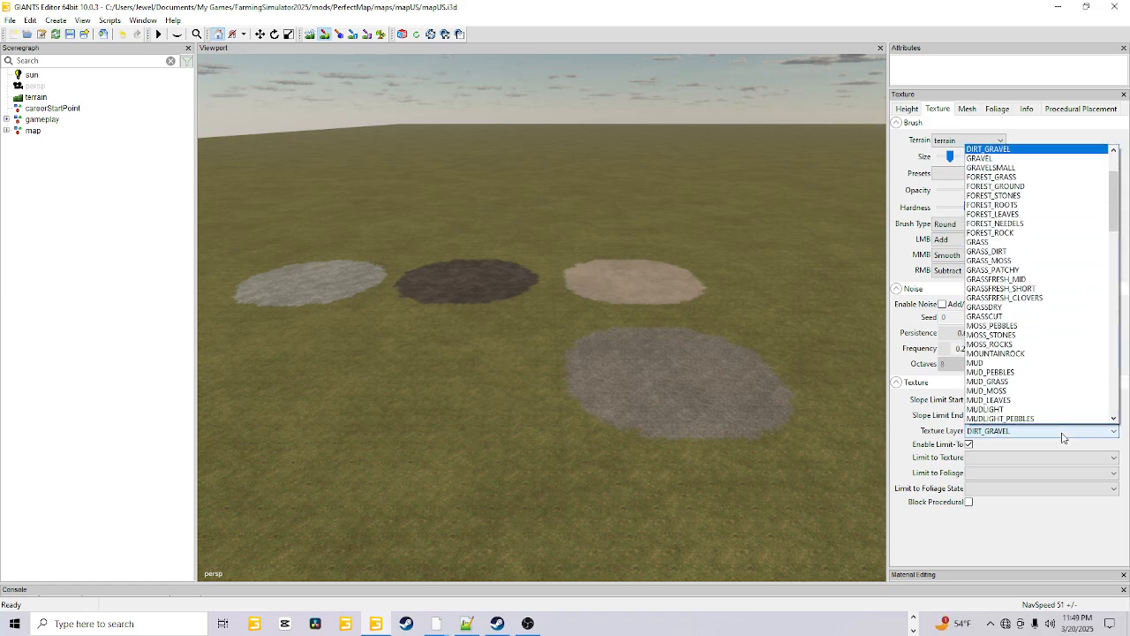
{"action": "scroll", "coordinate": [1031, 311], "scroll_direction": "up", "scroll_amount": 3}
{"action": "scroll", "coordinate": [1031, 311], "scroll_direction": "up", "scroll_amount": 1}
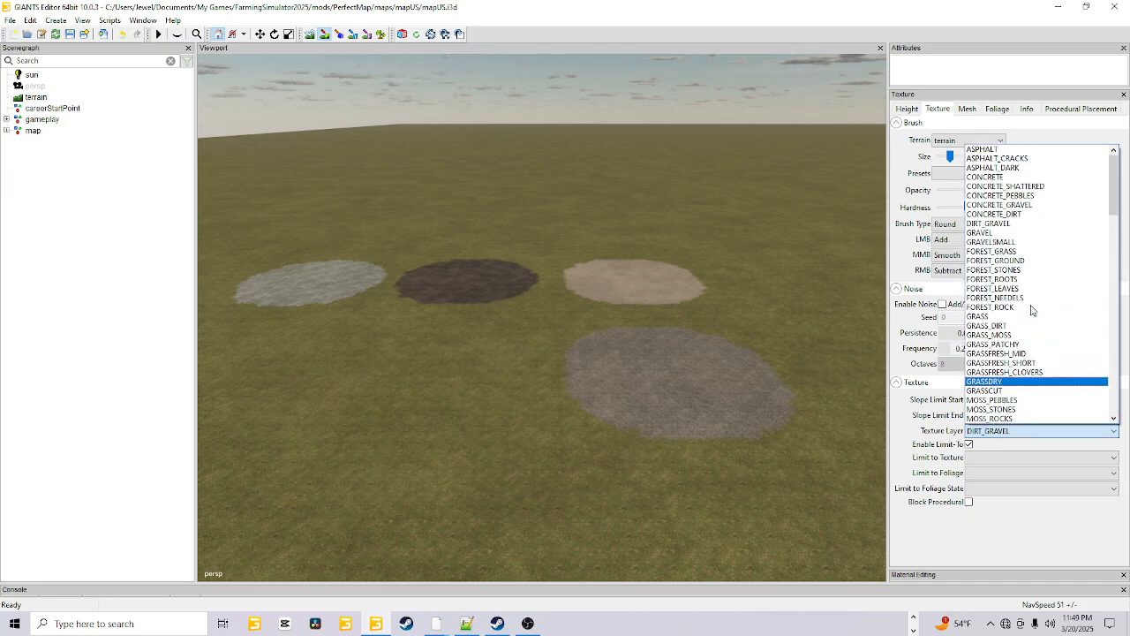
{"action": "left_click", "coordinate": [1000, 181]}
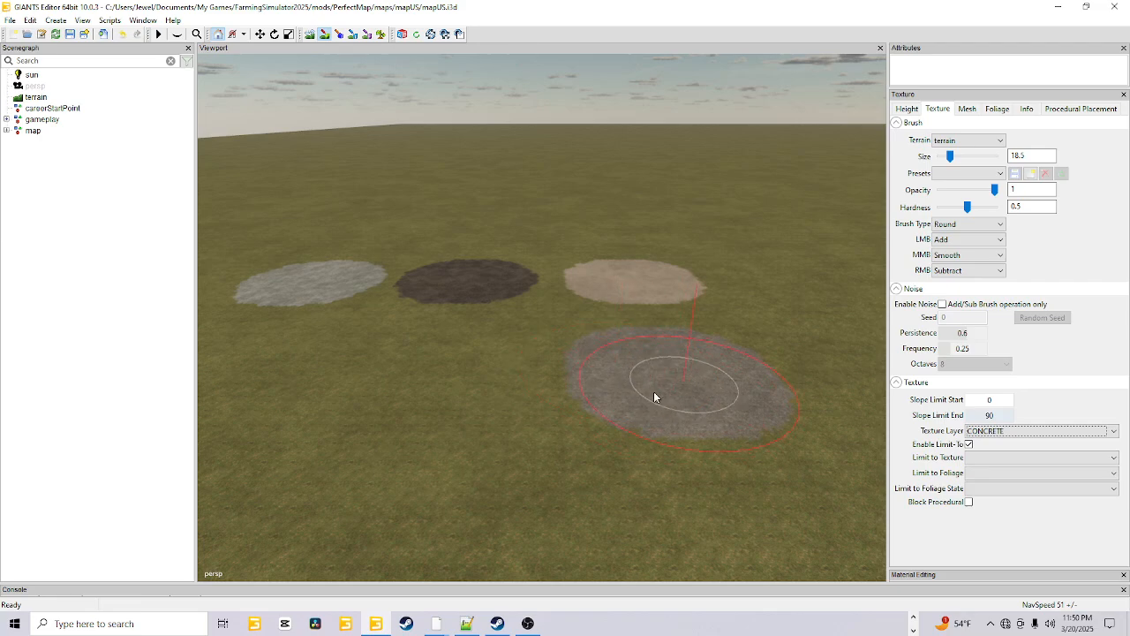
{"action": "left_click", "coordinate": [984, 459]}
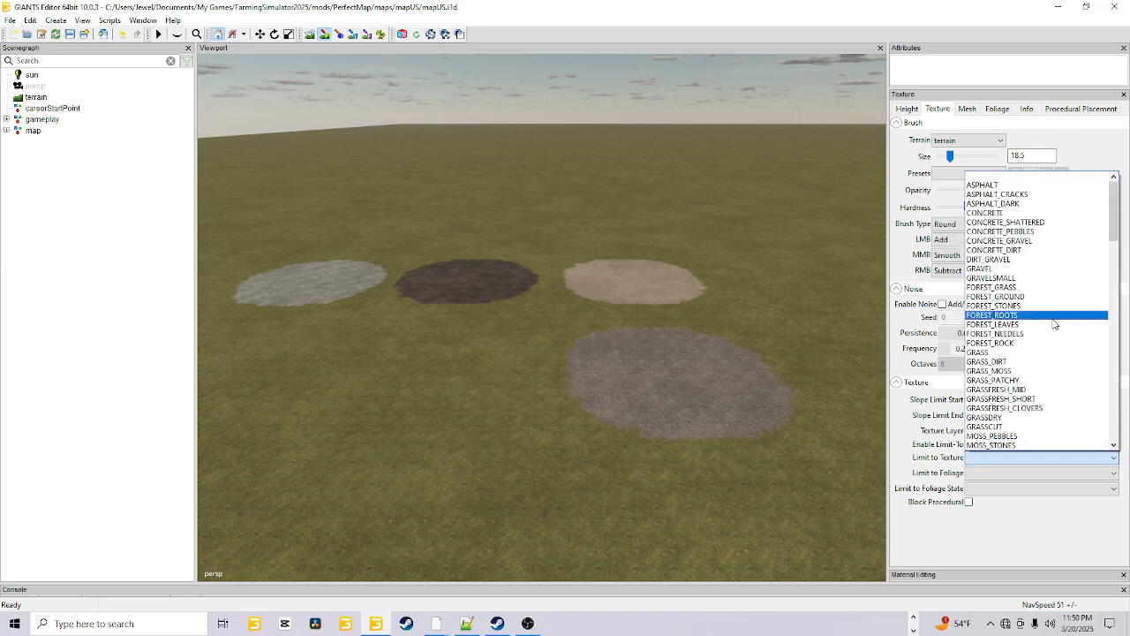
{"action": "left_click", "coordinate": [1015, 259]}
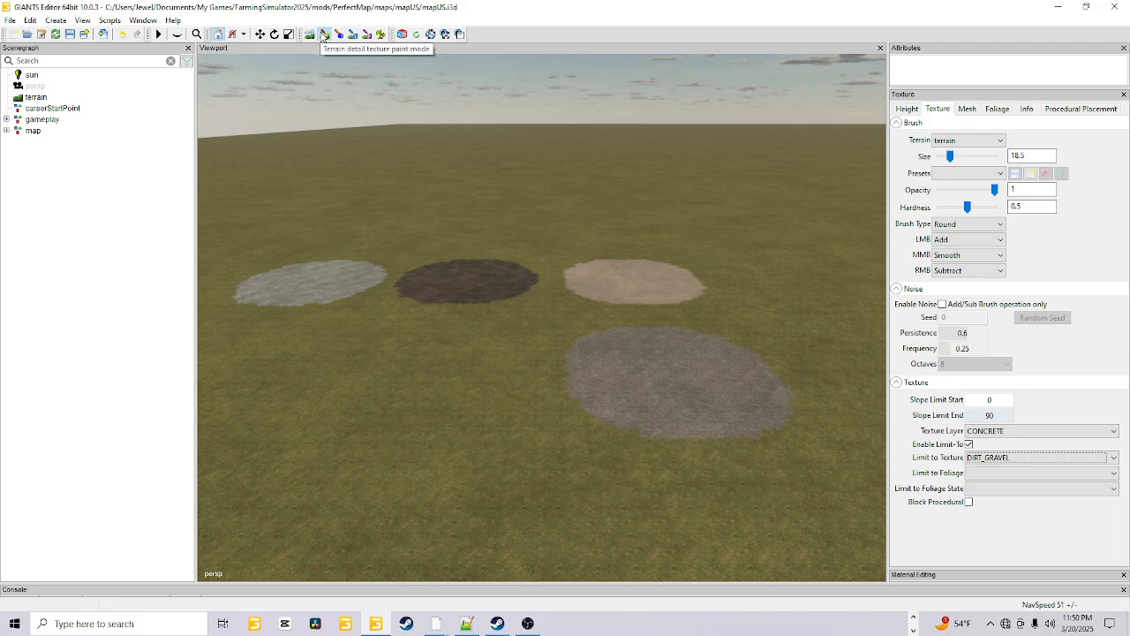
{"action": "left_click", "coordinate": [324, 36]}
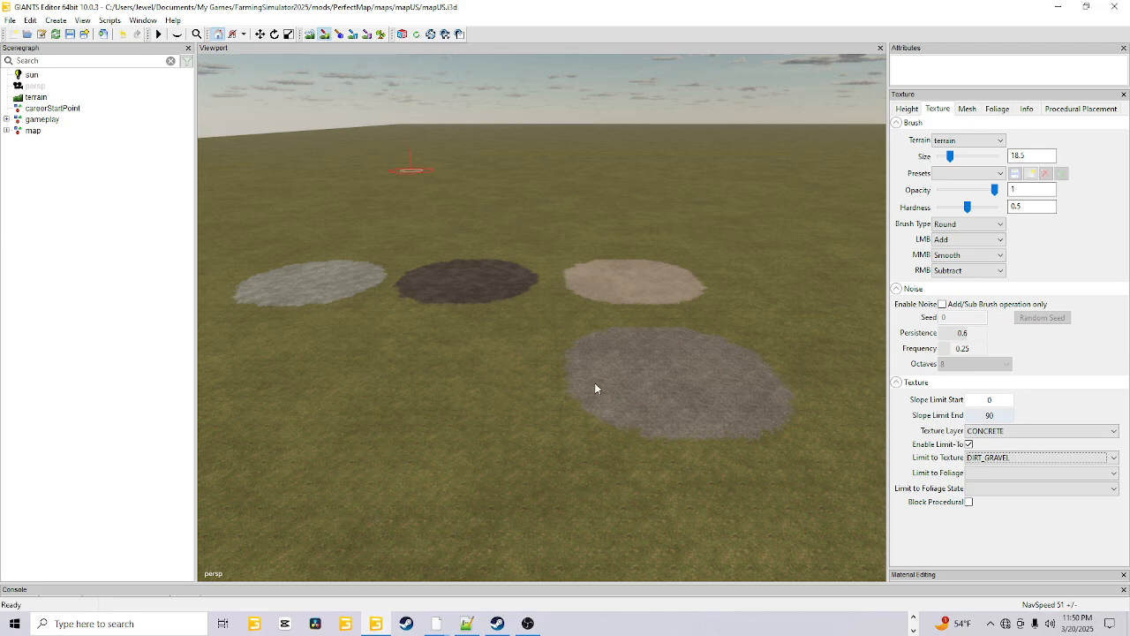
Step: Reduce the brush size to 6.5 and paint concrete over the entire dirt gravel patch, from its edges to its centre
{"action": "scroll", "coordinate": [731, 375], "scroll_direction": "down", "scroll_amount": 3, "text": "ctrl"}
{"action": "scroll", "coordinate": [724, 381], "scroll_direction": "down", "scroll_amount": 3, "text": "ctrl"}
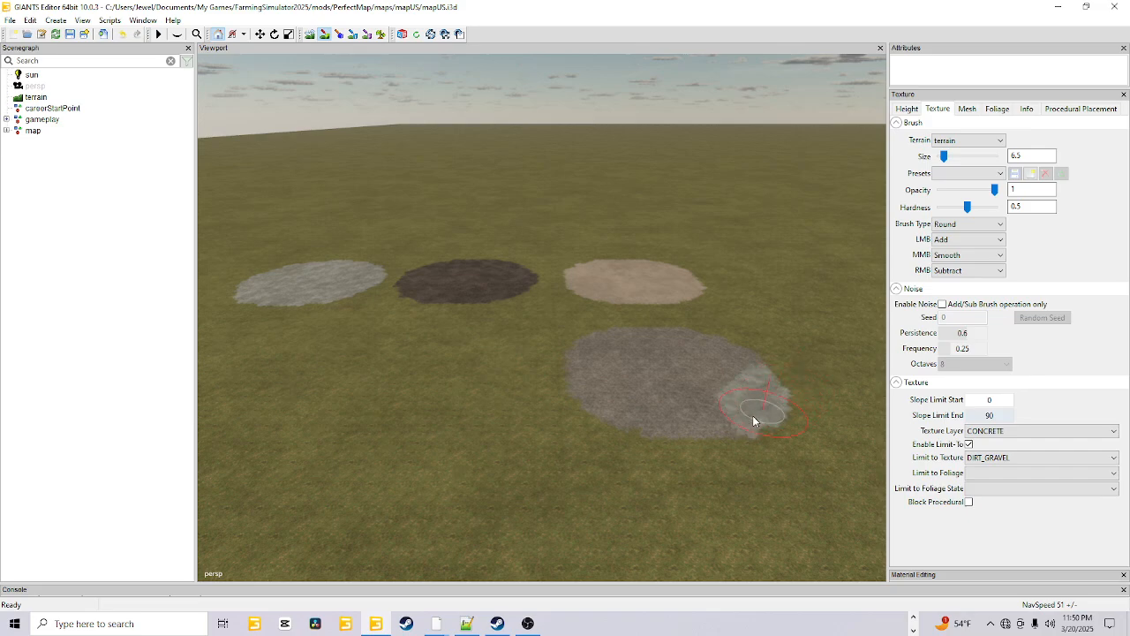
{"action": "left_click_drag", "start_coordinate": [753, 421], "coordinate": [705, 433]}
{"action": "mouse_move", "coordinate": [634, 435]}
{"action": "left_mouse_down"}
{"action": "mouse_move", "coordinate": [542, 359]}
{"action": "mouse_move", "coordinate": [397, 419]}
{"action": "left_mouse_up"}
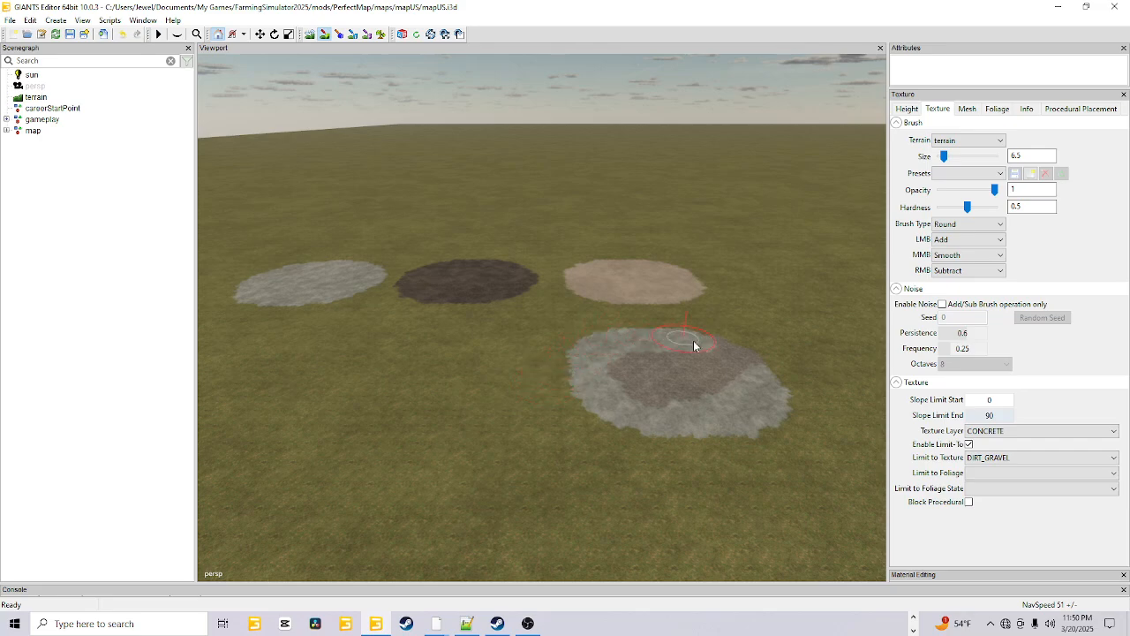
{"action": "mouse_move", "coordinate": [741, 362]}
{"action": "left_mouse_down"}
{"action": "mouse_move", "coordinate": [699, 384]}
{"action": "mouse_move", "coordinate": [662, 365]}
{"action": "left_mouse_up"}
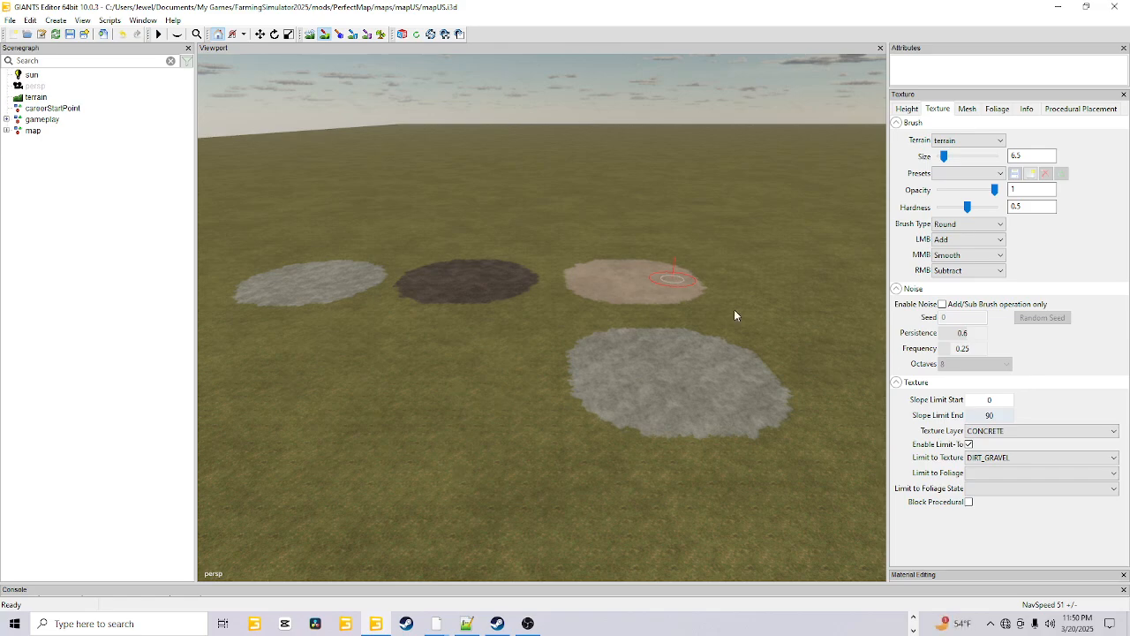
Step: Limit painting to the SAND texture and paint the MUD_PEBBLES texture layer over the entire sand patch
{"action": "left_click", "coordinate": [1053, 436]}
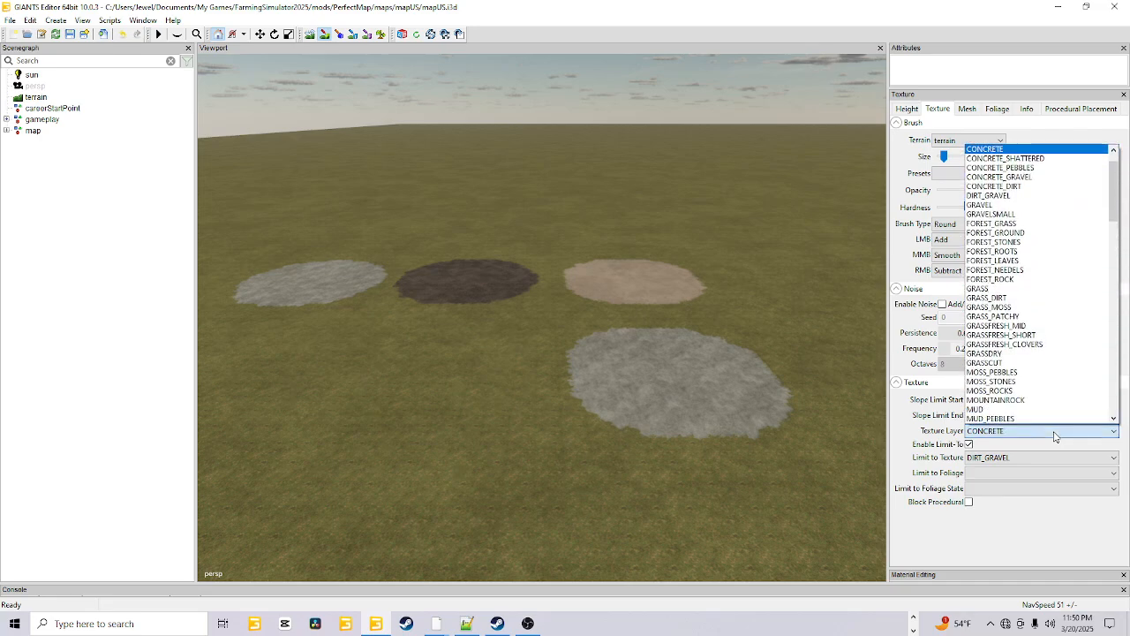
{"action": "left_click", "coordinate": [1022, 417]}
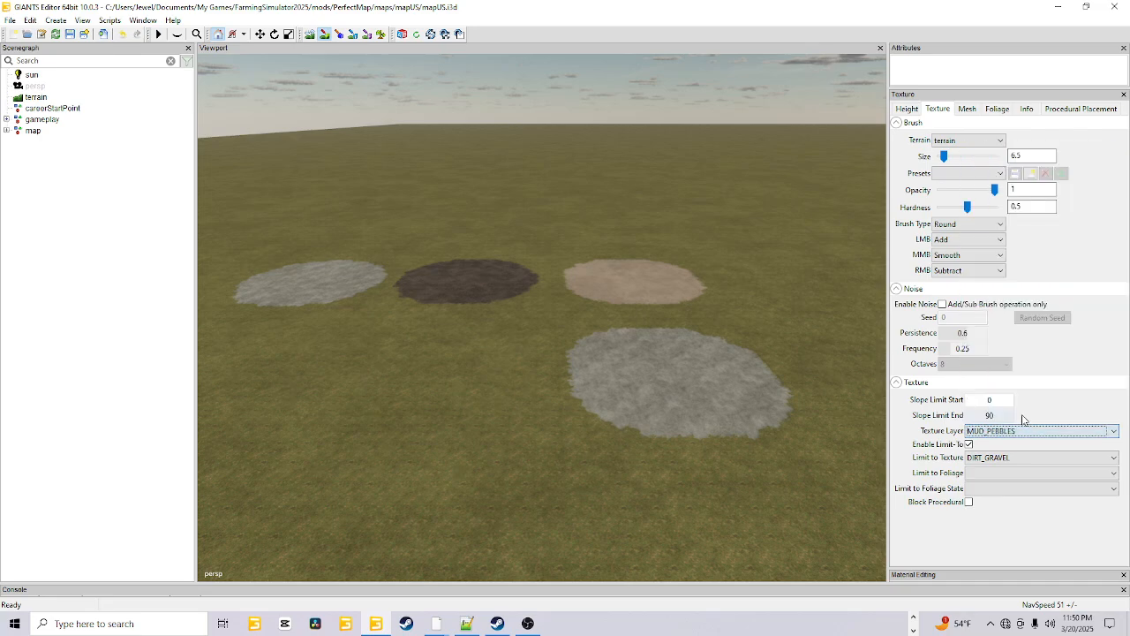
{"action": "left_click", "coordinate": [1024, 458]}
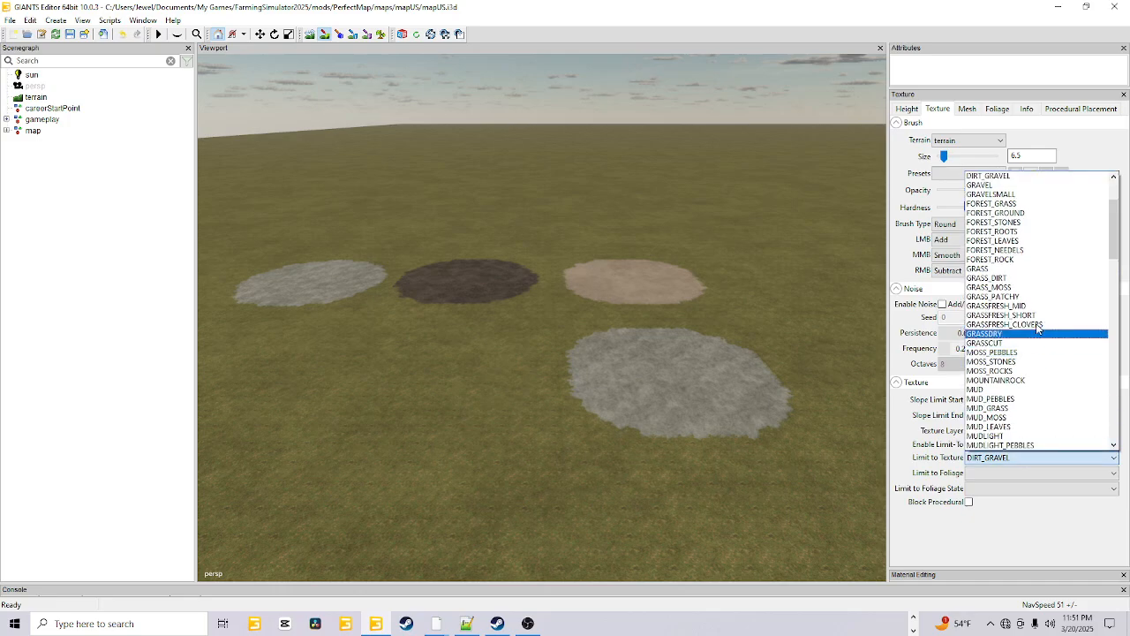
{"action": "scroll", "coordinate": [1021, 284], "scroll_direction": "up", "scroll_amount": 3}
{"action": "scroll", "coordinate": [1021, 286], "scroll_direction": "down", "scroll_amount": 3}
{"action": "scroll", "coordinate": [1021, 286], "scroll_direction": "down", "scroll_amount": 7}
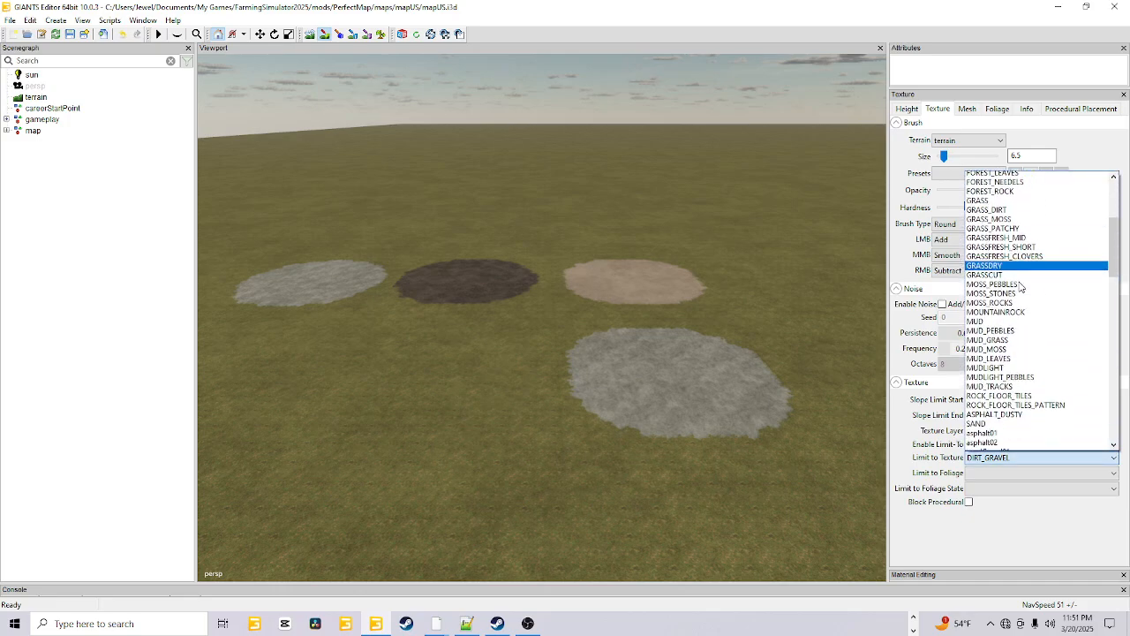
{"action": "left_click", "coordinate": [985, 297]}
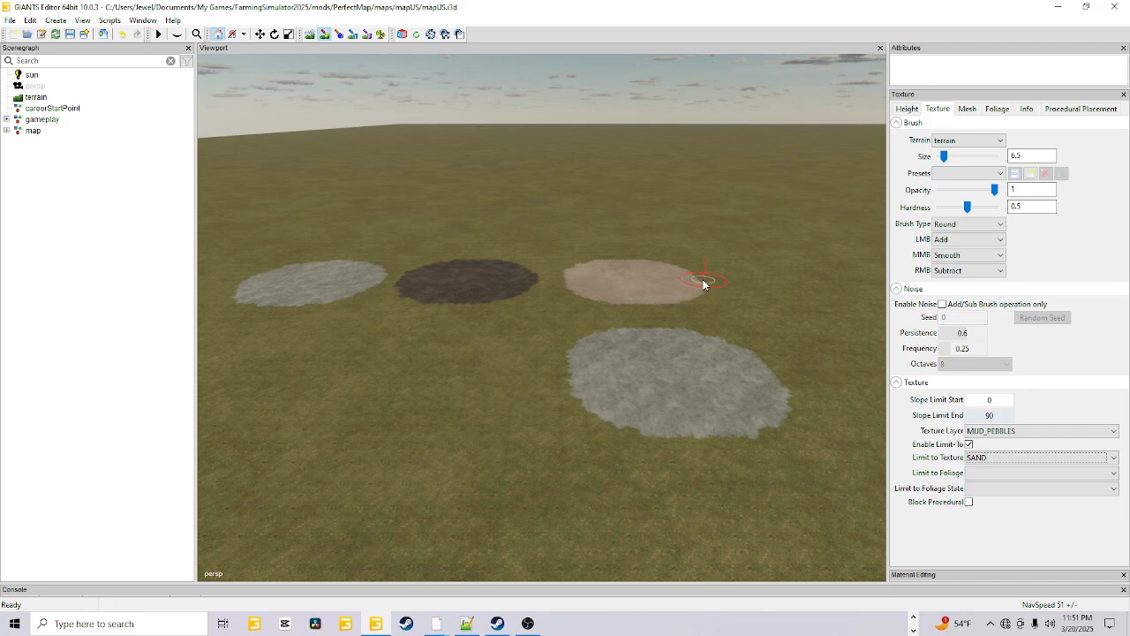
{"action": "mouse_move", "coordinate": [706, 283]}
{"action": "left_mouse_down"}
{"action": "mouse_move", "coordinate": [589, 307]}
{"action": "mouse_move", "coordinate": [575, 288]}
{"action": "mouse_move", "coordinate": [588, 270]}
{"action": "mouse_move", "coordinate": [656, 266]}
{"action": "left_mouse_up"}
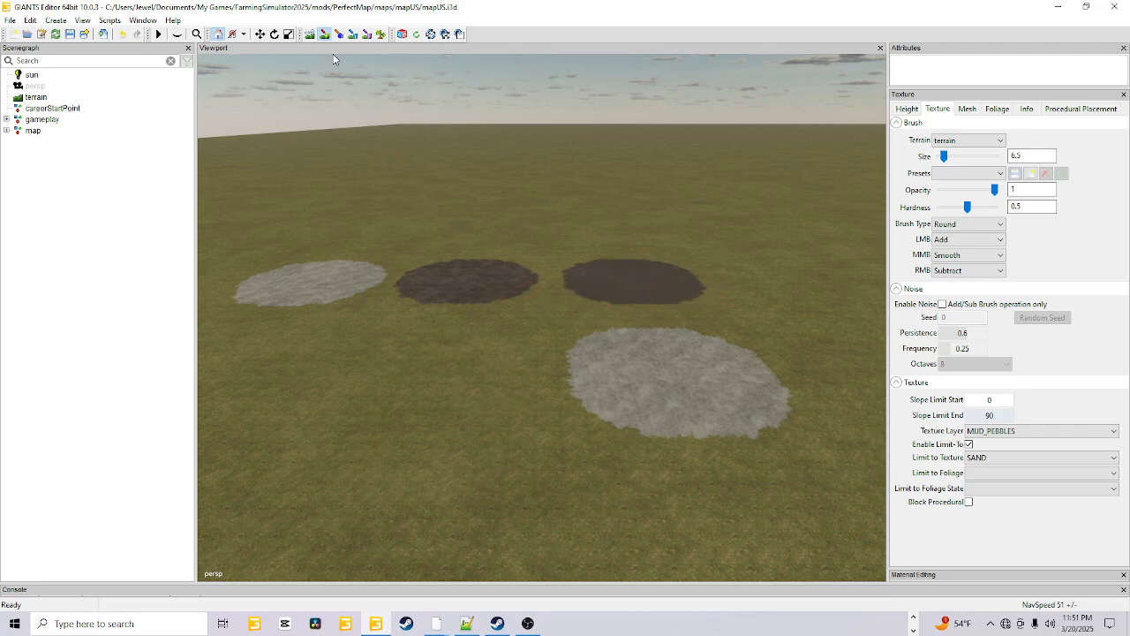
{"action": "left_click", "coordinate": [323, 34]}
Step: Examine the repainted mud pebbles patch up close and compare it with the other texture patches around it
{"action": "left_click_drag", "start_coordinate": [587, 398], "coordinate": [571, 404], "text": "alt"}
{"action": "scroll", "coordinate": [604, 358], "scroll_direction": "up", "scroll_amount": 6}
{"action": "scroll", "coordinate": [584, 398], "scroll_direction": "up", "scroll_amount": 7}
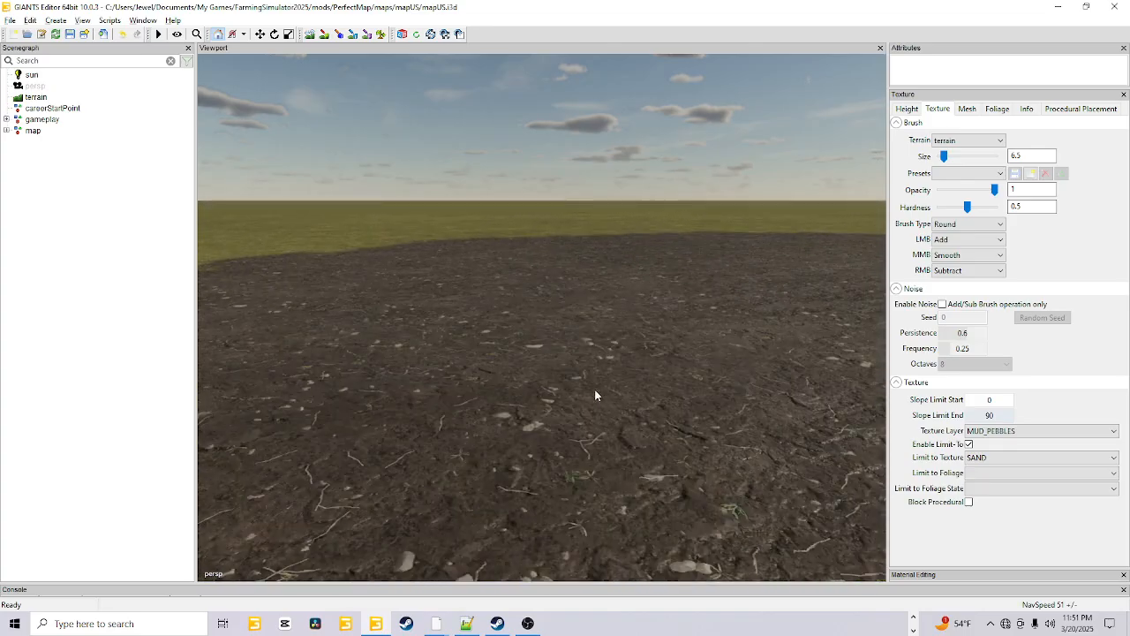
{"action": "scroll", "coordinate": [595, 396], "scroll_direction": "down", "scroll_amount": 8}
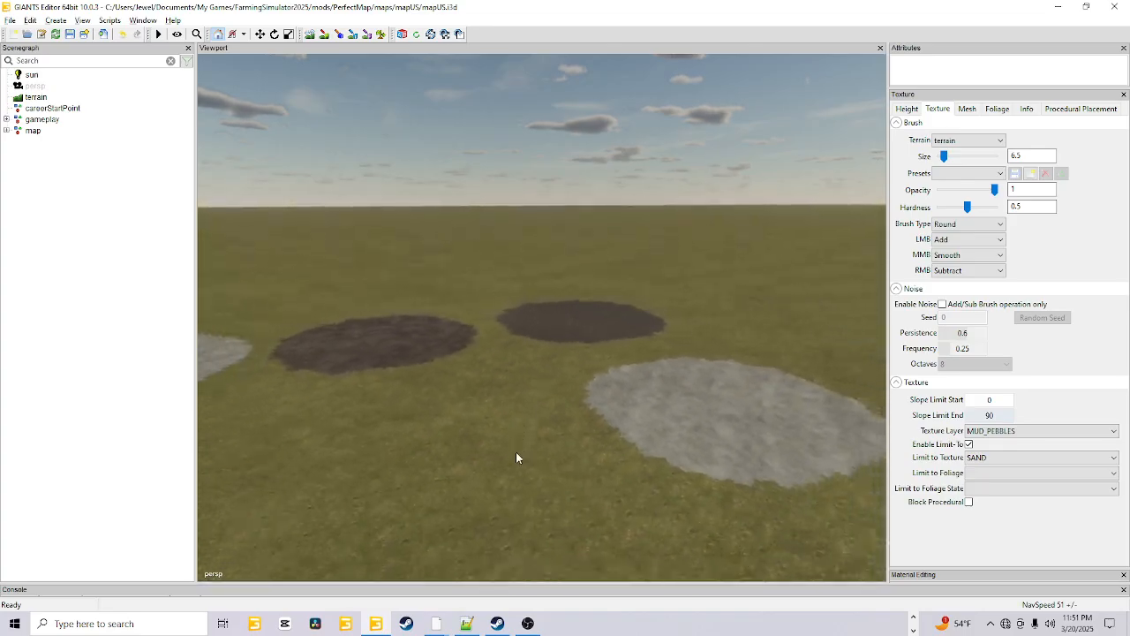
{"action": "scroll", "coordinate": [517, 457], "scroll_direction": "down", "scroll_amount": 6}
{"action": "mouse_move", "coordinate": [556, 451]}
{"action": "left_mouse_down", "text": "alt"}
{"action": "mouse_move", "coordinate": [497, 469]}
{"action": "mouse_move", "coordinate": [475, 490]}
{"action": "mouse_move", "coordinate": [539, 469]}
{"action": "mouse_move", "coordinate": [539, 457]}
{"action": "left_mouse_up", "text": "alt"}
{"action": "scroll", "coordinate": [568, 415], "scroll_direction": "up", "scroll_amount": 4}
{"action": "left_click_drag", "start_coordinate": [567, 415], "coordinate": [532, 432], "text": "alt"}
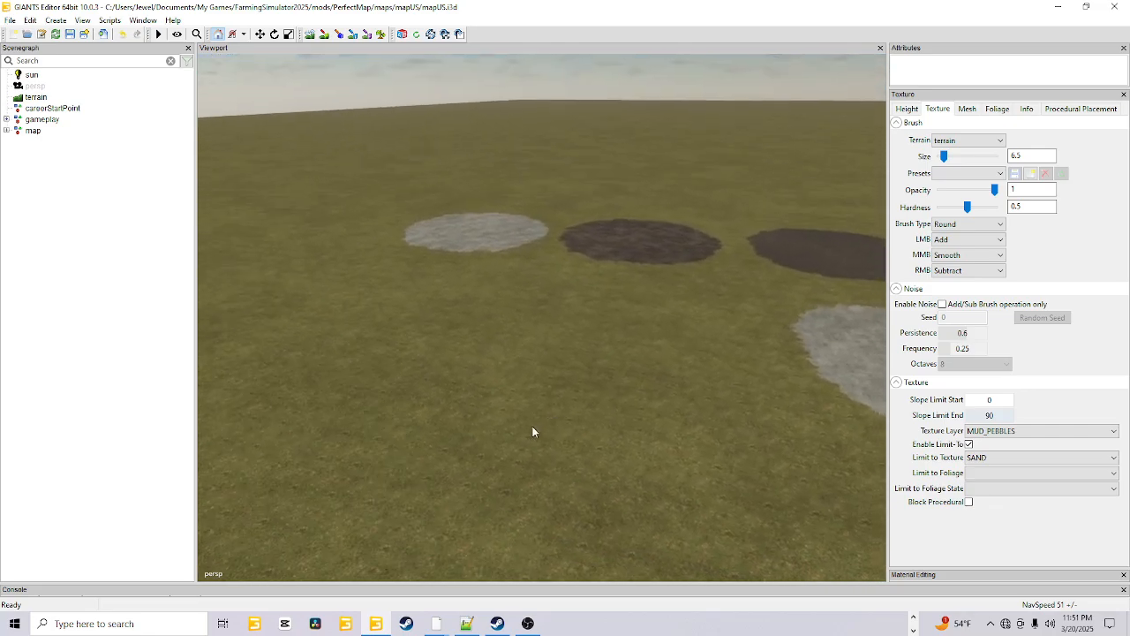
{"action": "right_click_drag", "start_coordinate": [532, 427], "coordinate": [547, 454], "text": "alt"}
{"action": "left_click_drag", "start_coordinate": [547, 453], "coordinate": [759, 418], "text": "alt"}
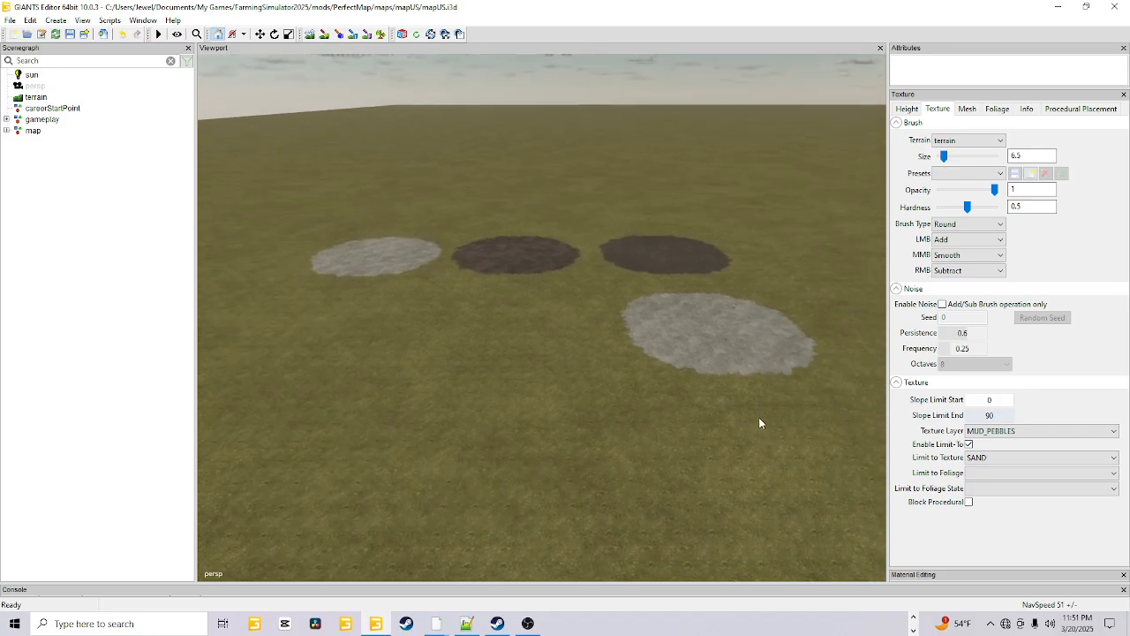
Step: Clear the Limit to Texture setting so that texture painting is not restricted to one texture
{"action": "left_click", "coordinate": [989, 457]}
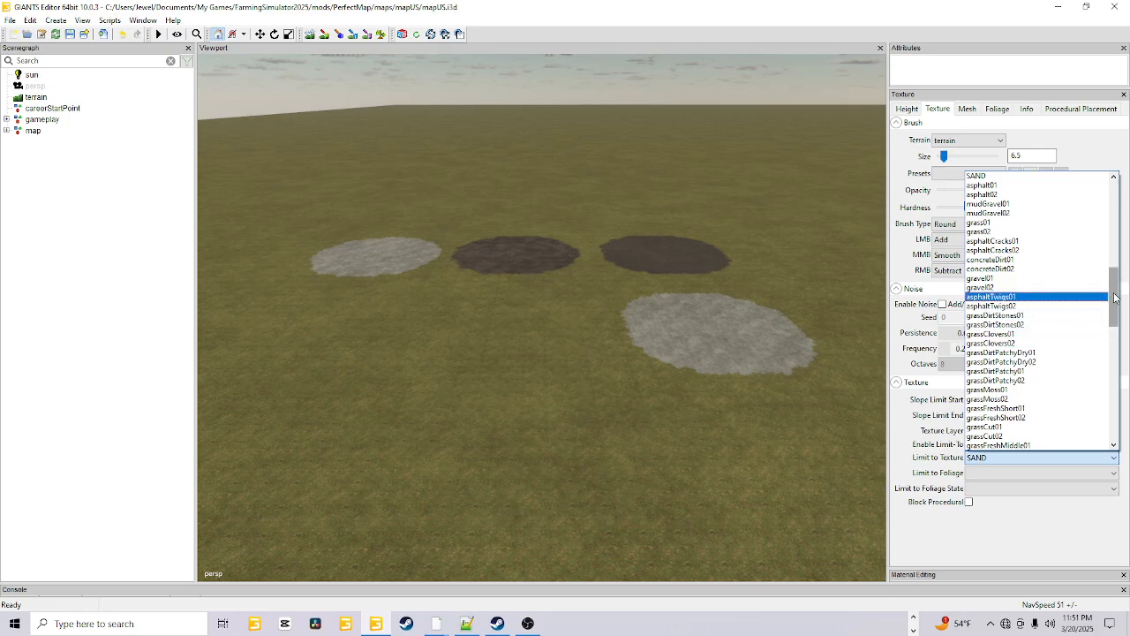
{"action": "scroll", "coordinate": [1038, 282], "scroll_direction": "up", "scroll_amount": 14}
{"action": "left_click", "coordinate": [1054, 177]}
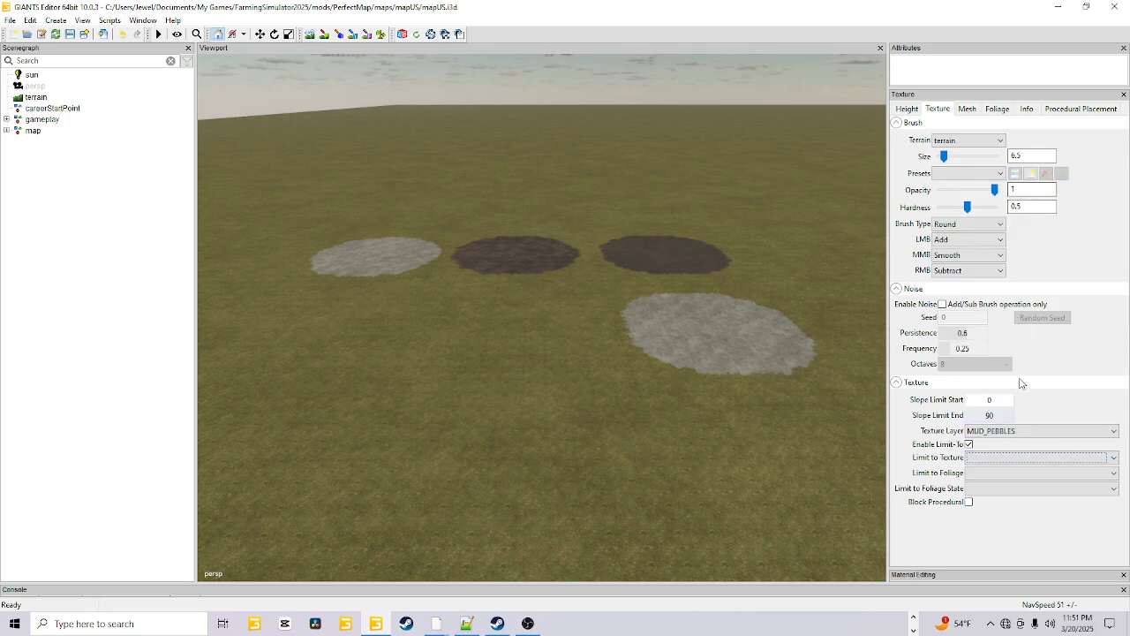
Step: Set the texture layer to SAND, enlarge the brush to size 22 and paint sand over the mud pebbles patch
{"action": "left_click", "coordinate": [1009, 430]}
{"action": "scroll", "coordinate": [1016, 357], "scroll_direction": "up", "scroll_amount": 3}
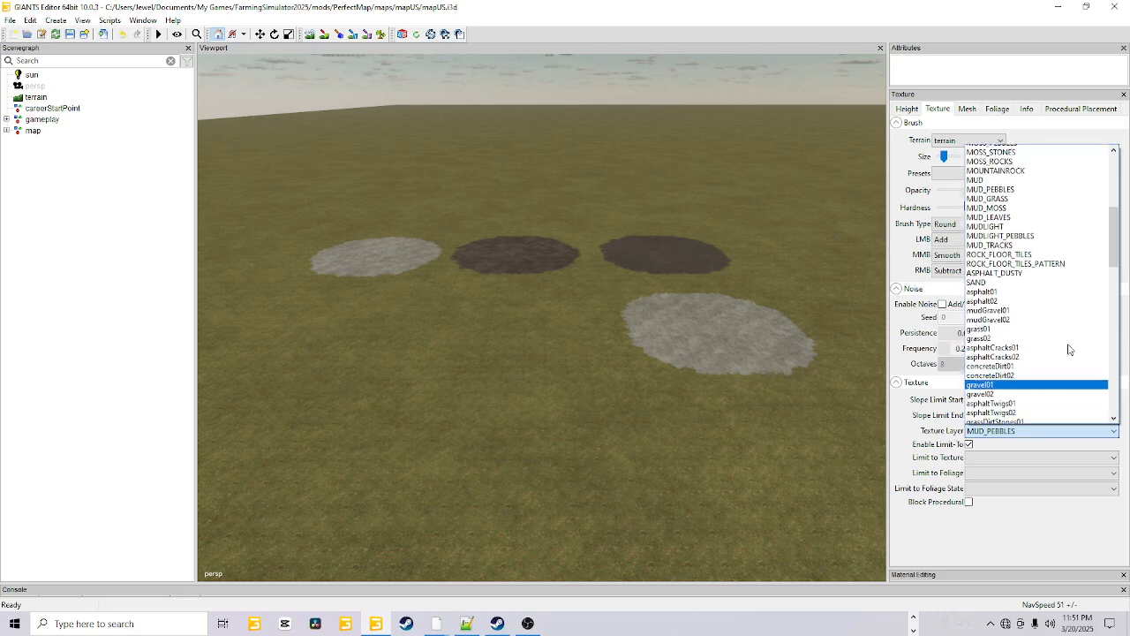
{"action": "left_click", "coordinate": [992, 333]}
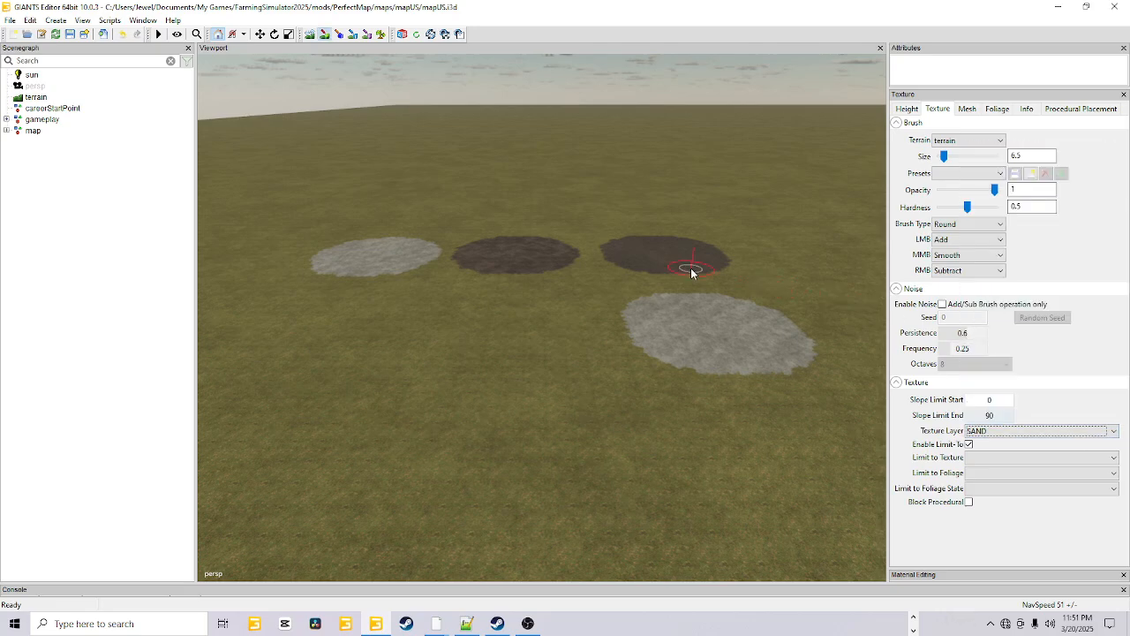
{"action": "scroll", "coordinate": [691, 268], "scroll_direction": "up", "scroll_amount": 6, "text": "shift"}
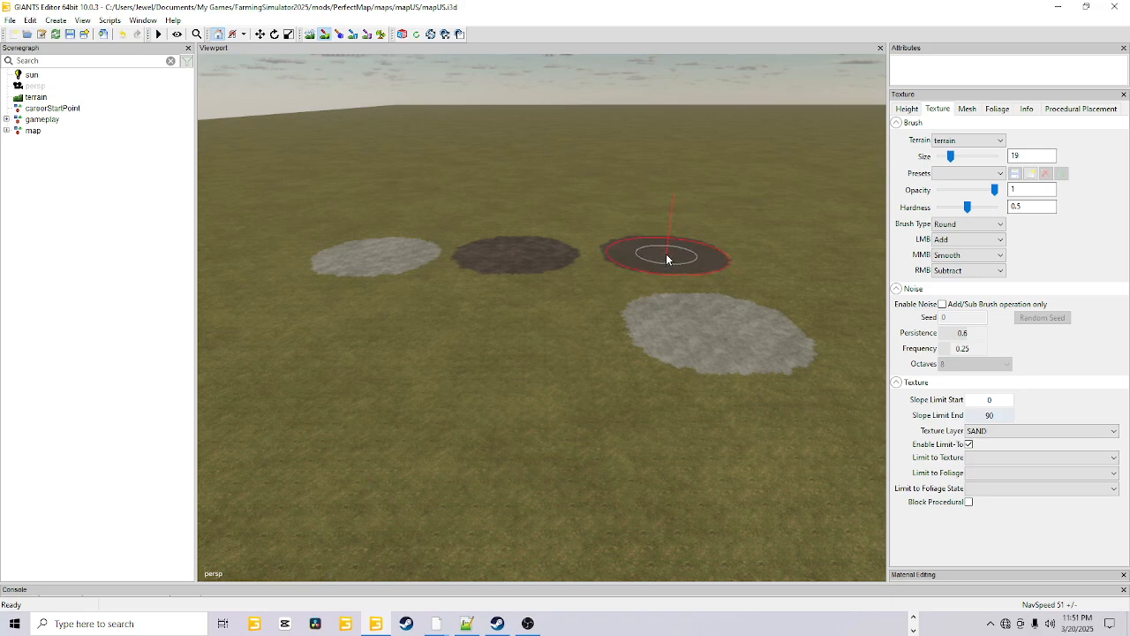
{"action": "scroll", "coordinate": [666, 258], "scroll_direction": "up", "scroll_amount": 2, "text": "shift"}
{"action": "left_click", "coordinate": [665, 258]}
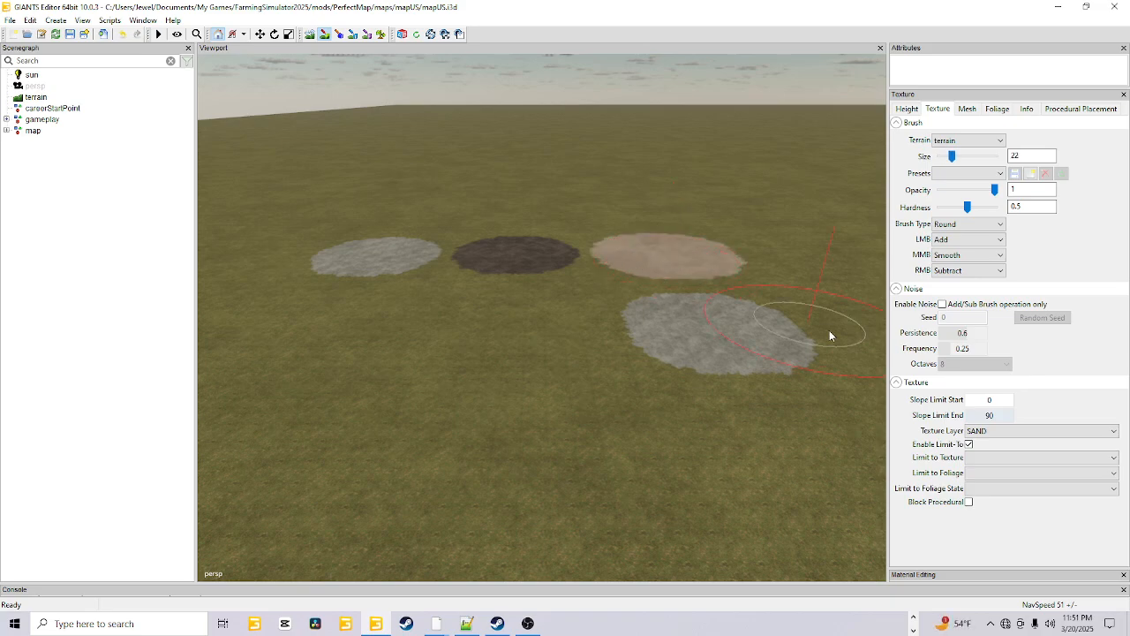
Step: Set the texture layer to DIRT_GRAVEL and paint it over the large concrete patch in front of the sand patch
{"action": "left_click", "coordinate": [1040, 432]}
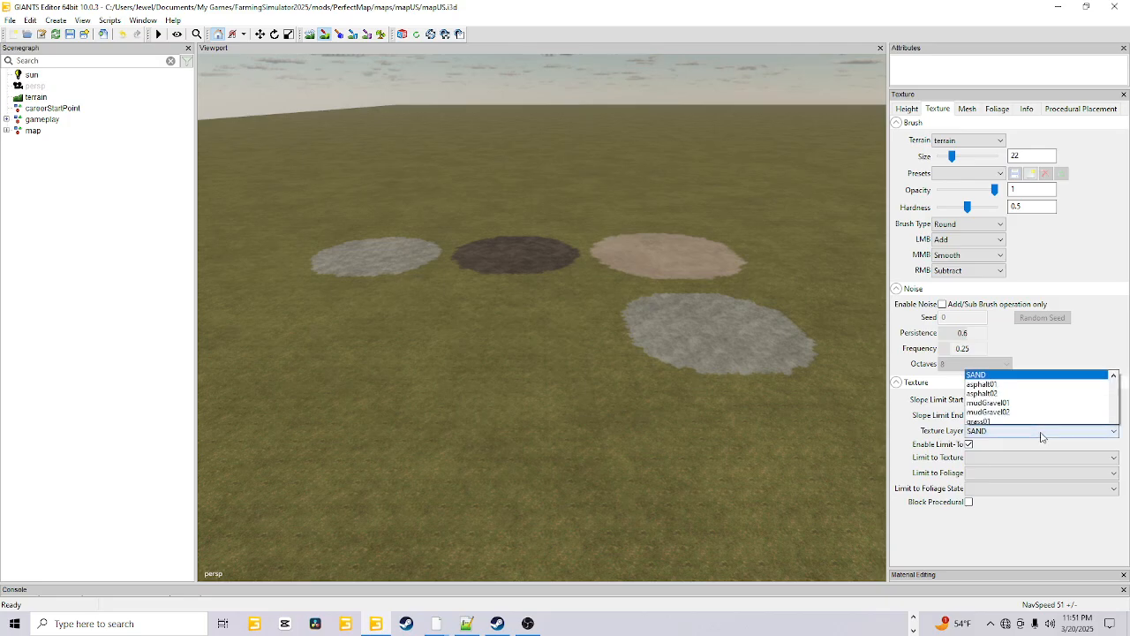
{"action": "scroll", "coordinate": [1031, 348], "scroll_direction": "up", "scroll_amount": 2}
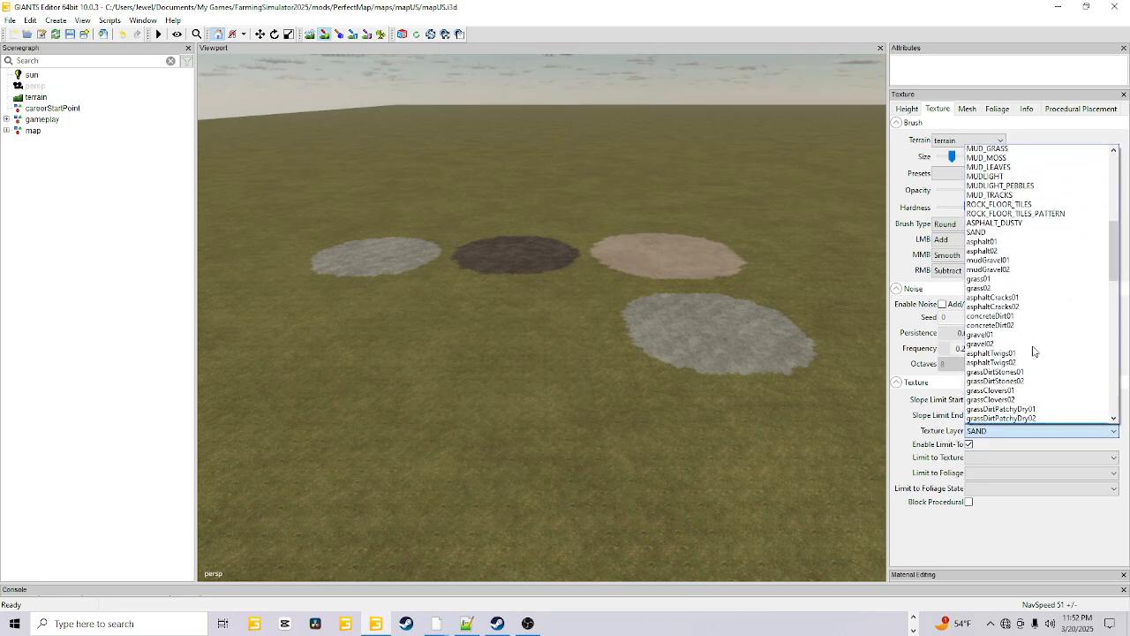
{"action": "scroll", "coordinate": [1035, 351], "scroll_direction": "up", "scroll_amount": 5}
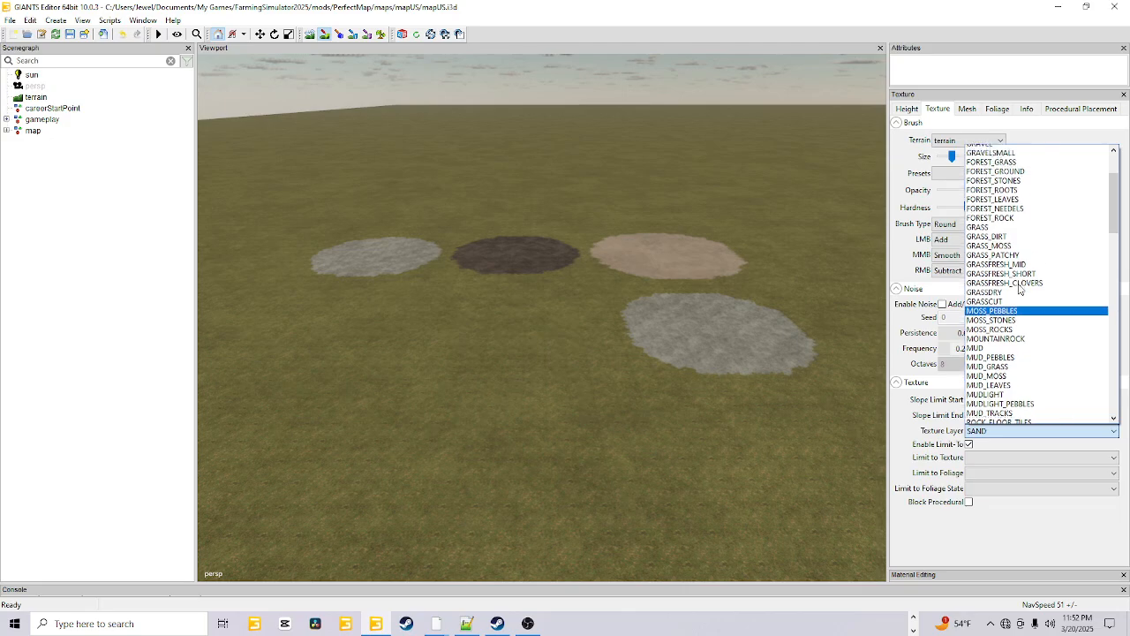
{"action": "scroll", "coordinate": [1019, 289], "scroll_direction": "up", "scroll_amount": 5}
{"action": "left_click", "coordinate": [993, 227]}
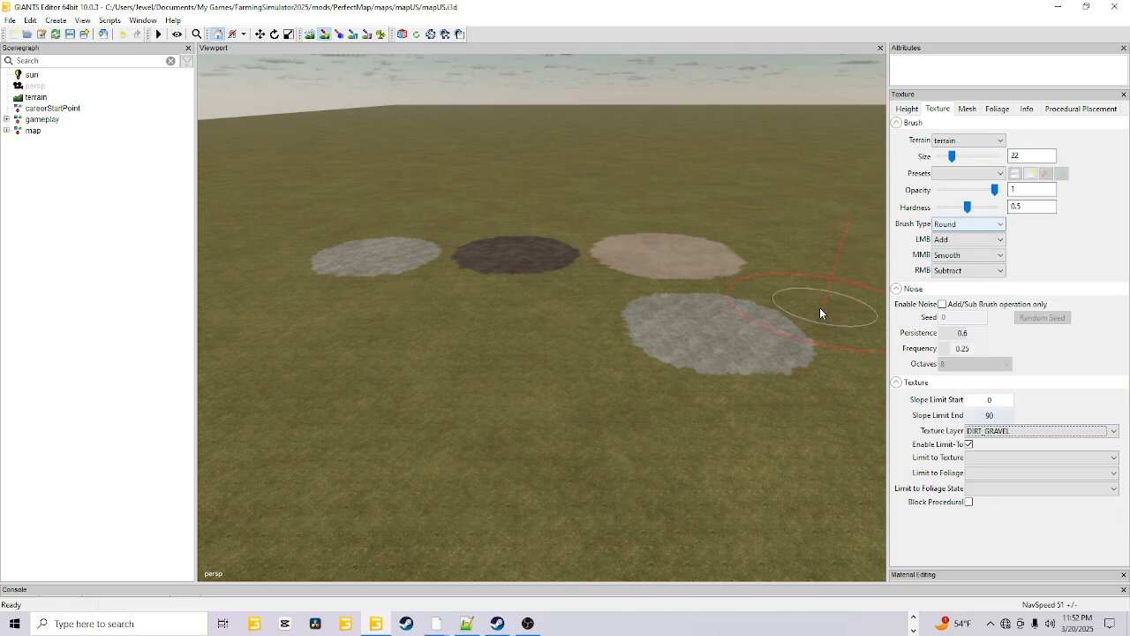
{"action": "left_click", "coordinate": [716, 331]}
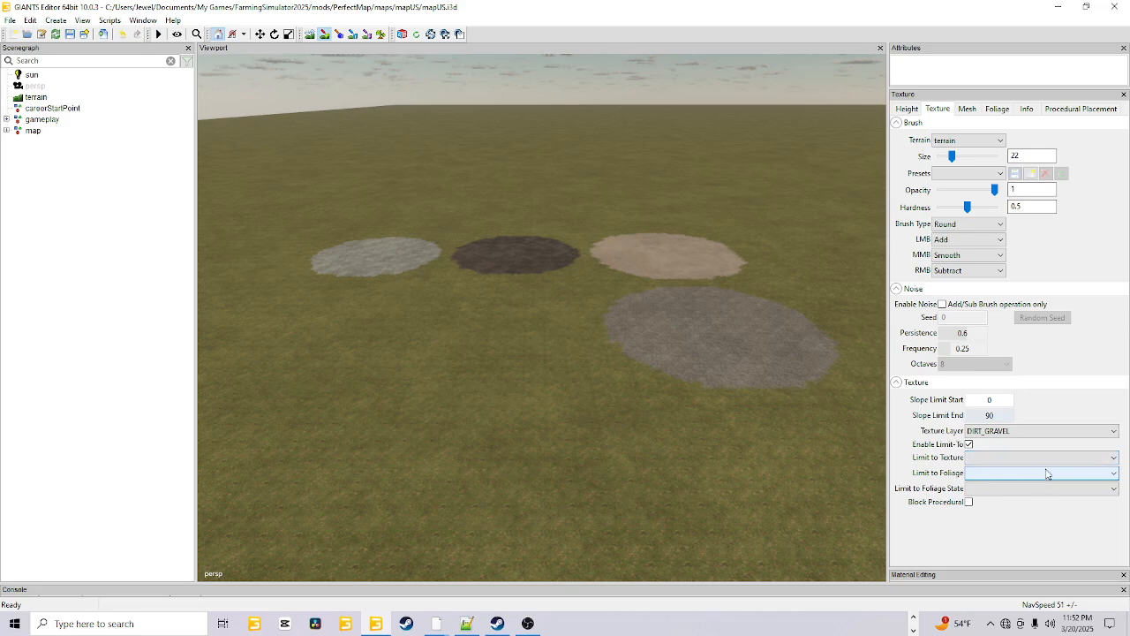
{"action": "left_click", "coordinate": [999, 109]}
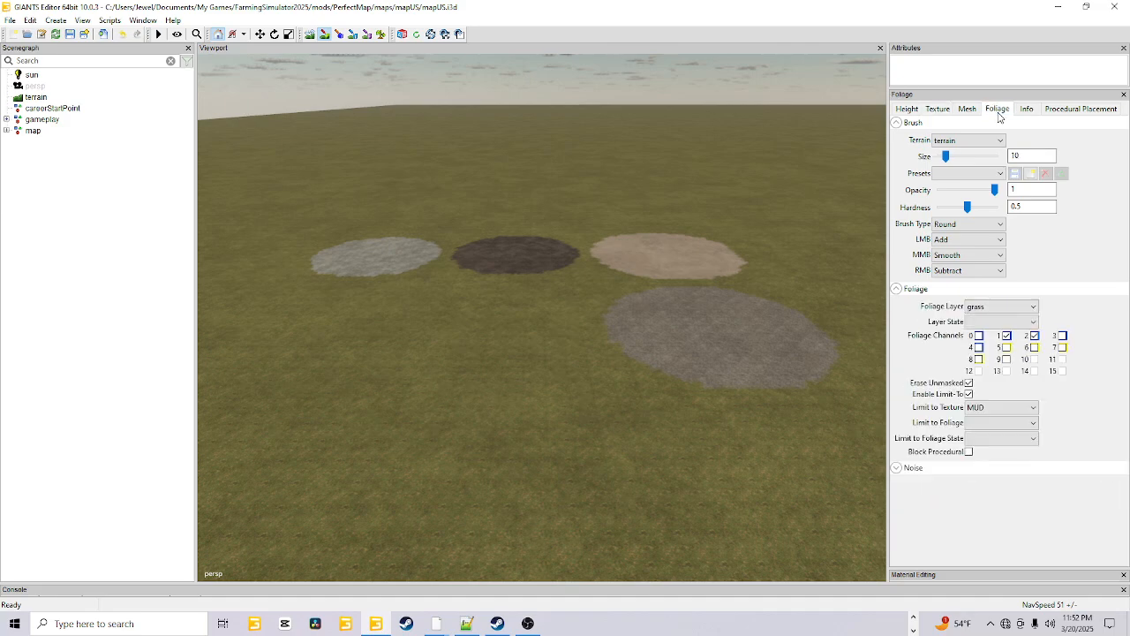
{"action": "left_click", "coordinate": [937, 109]}
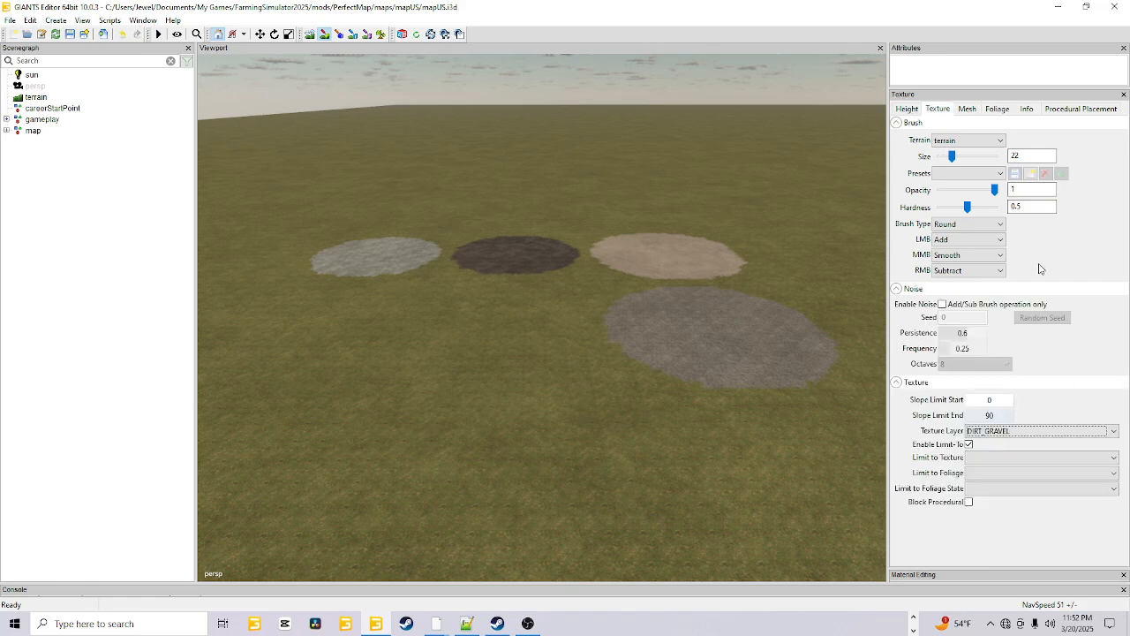
{"action": "left_click", "coordinate": [1060, 431]}
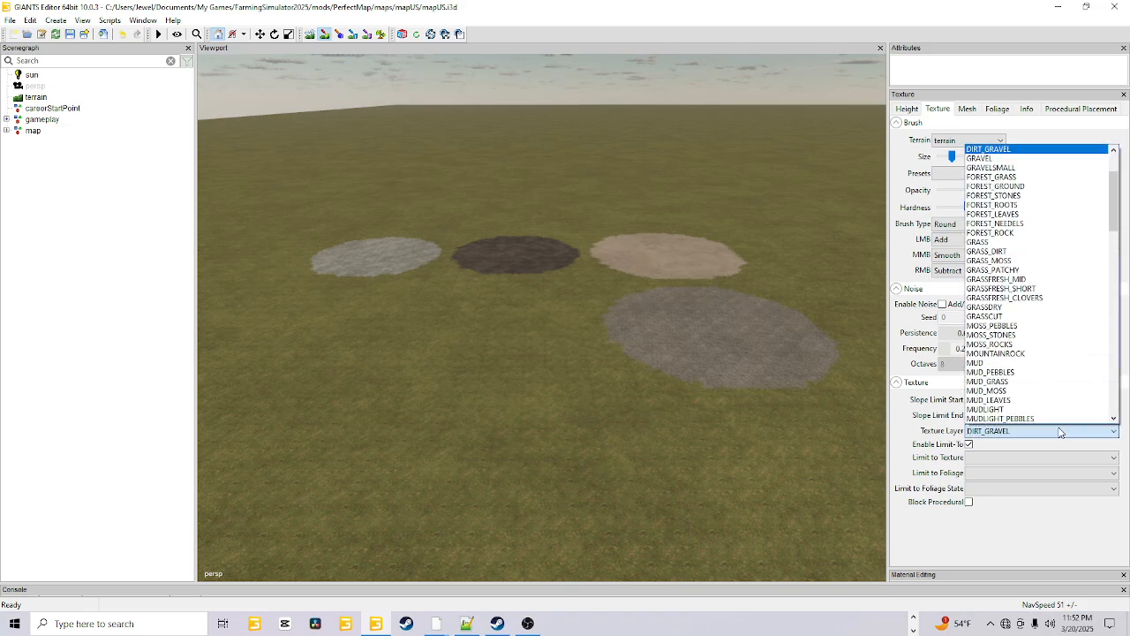
{"action": "left_click", "coordinate": [1002, 117]}
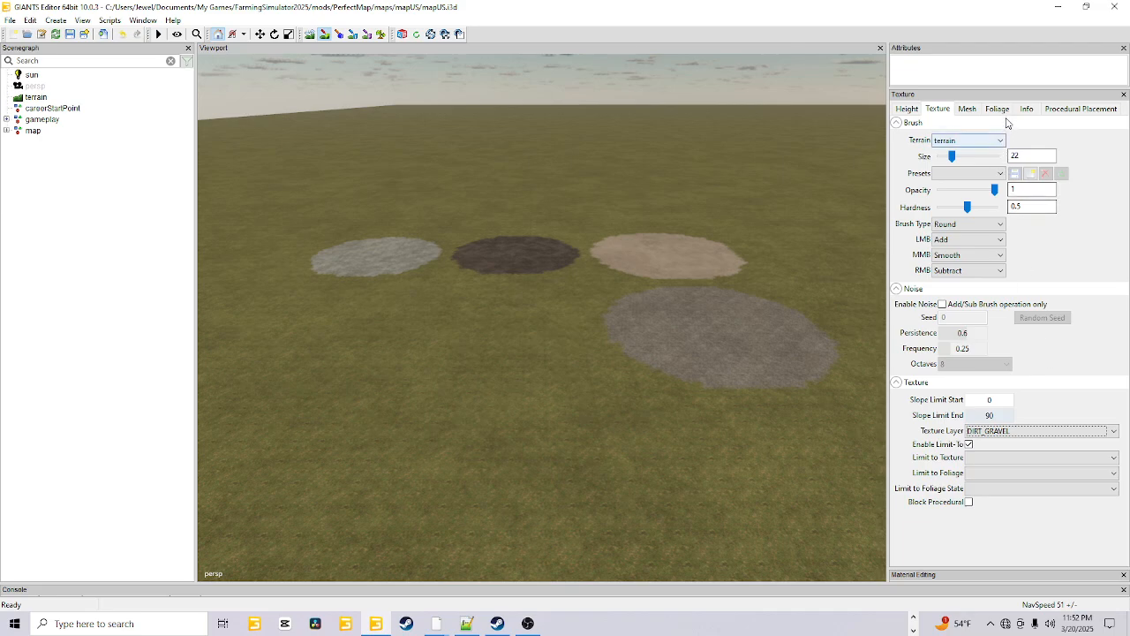
Step: Switch to terrain foliage paint mode with the foliage layer terrainDetail and the ground type Cultivated
{"action": "left_click", "coordinate": [999, 110]}
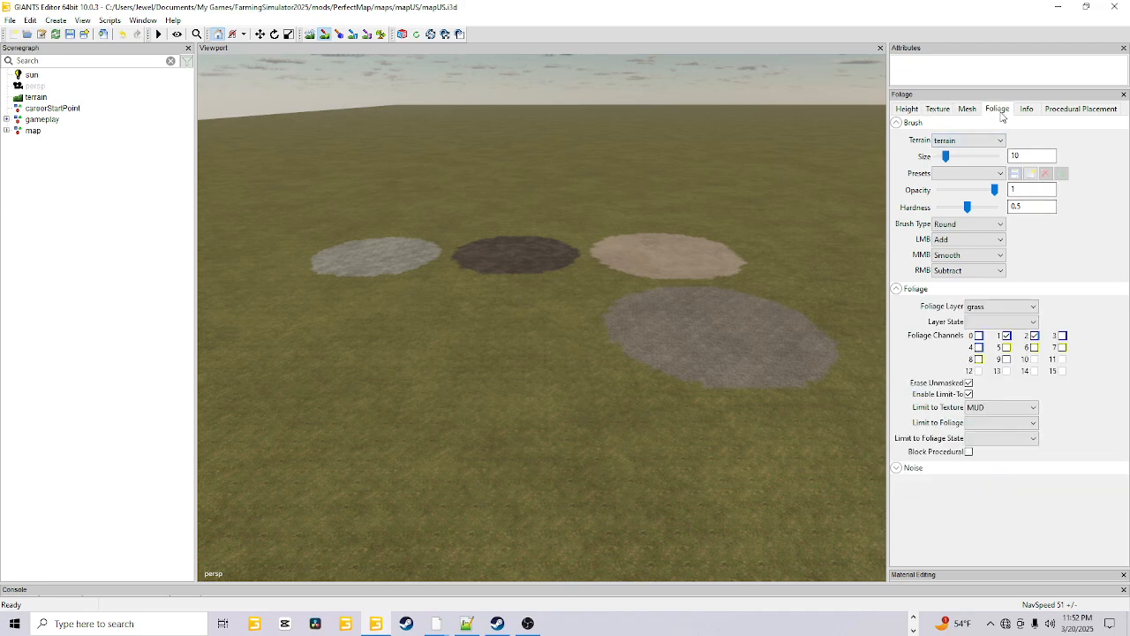
{"action": "left_click", "coordinate": [382, 37]}
{"action": "left_click", "coordinate": [1029, 306]}
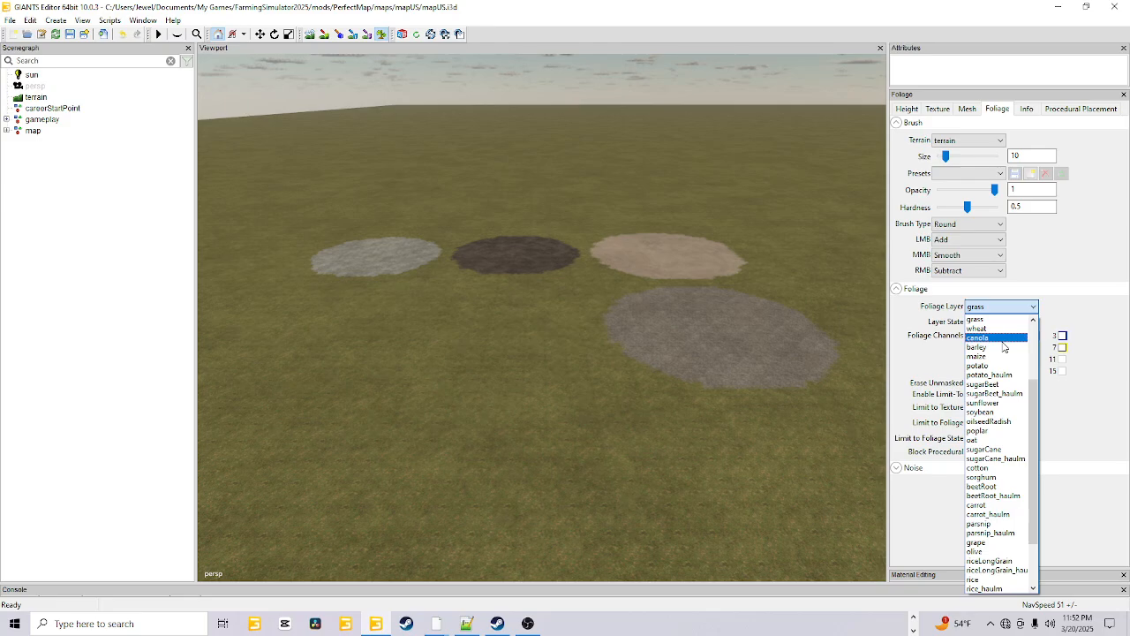
{"action": "scroll", "coordinate": [1003, 346], "scroll_direction": "up", "scroll_amount": 3}
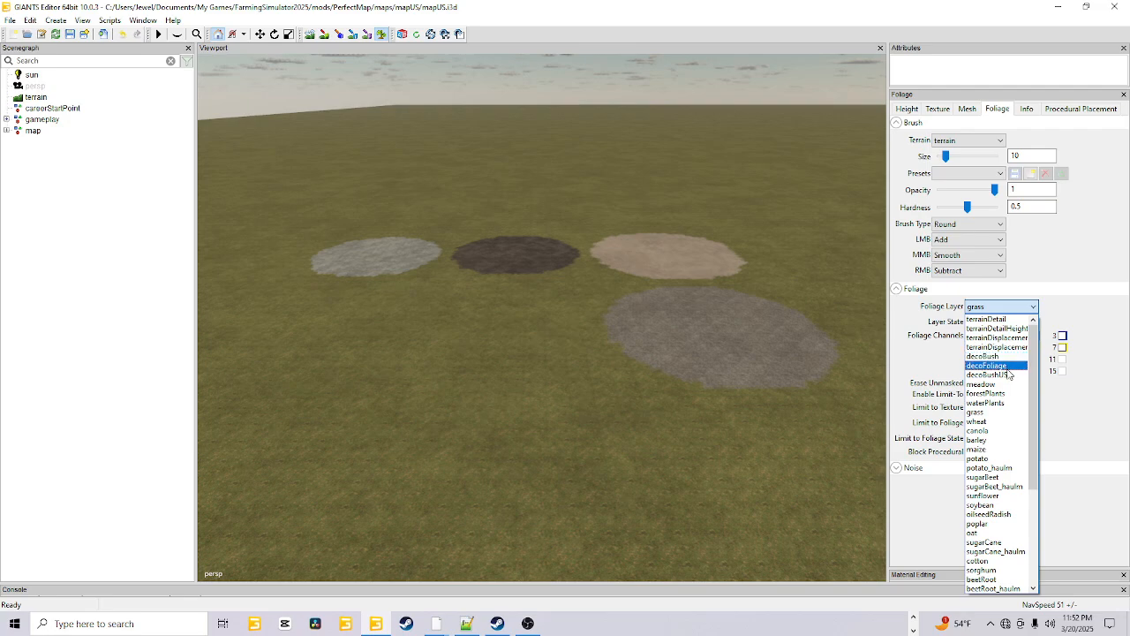
{"action": "left_click", "coordinate": [1004, 320]}
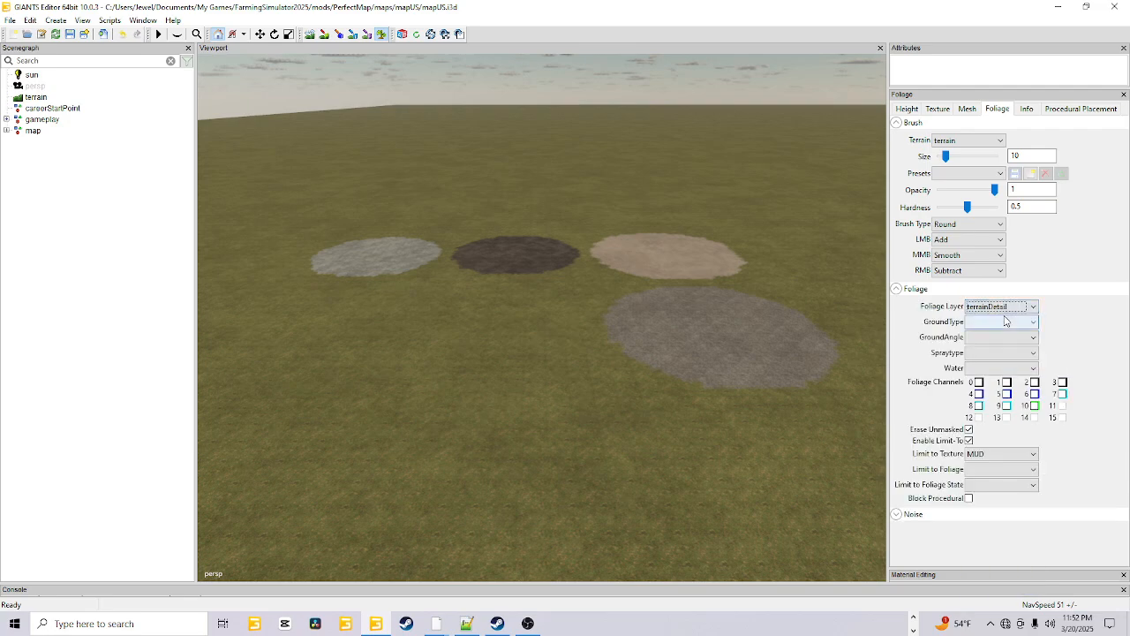
{"action": "left_click", "coordinate": [1032, 323]}
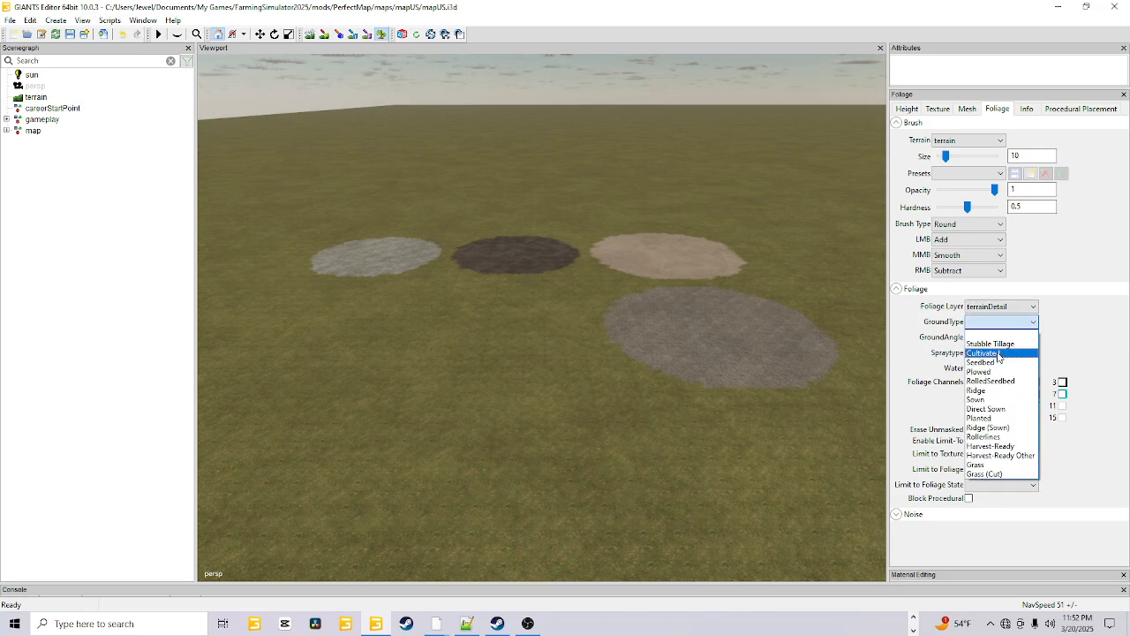
{"action": "left_click", "coordinate": [1002, 354]}
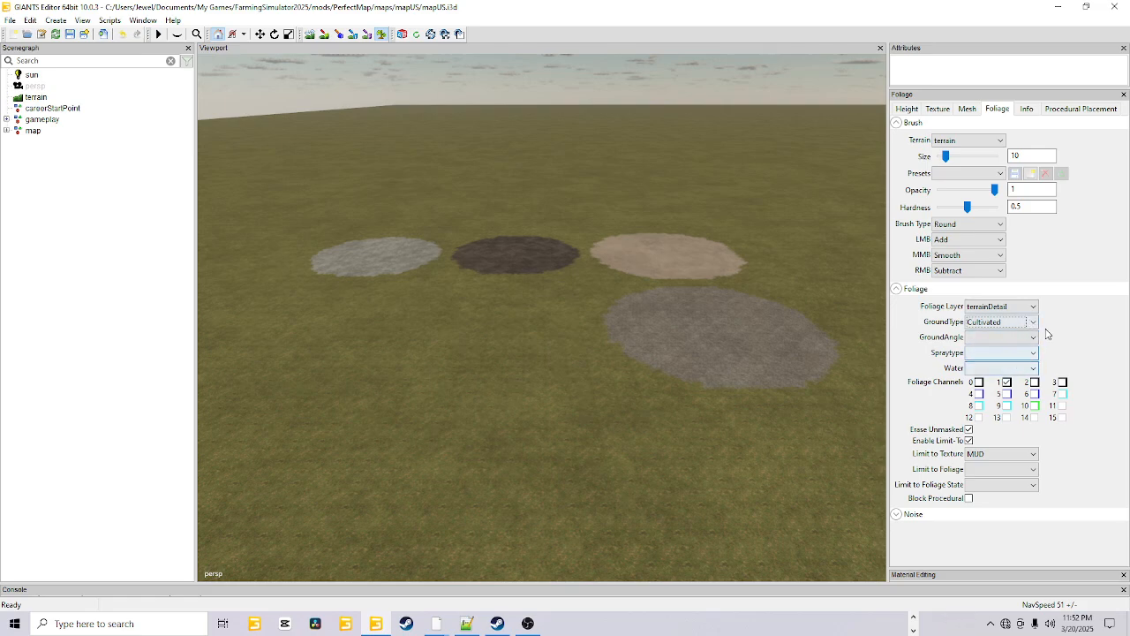
Step: Limit foliage painting to the SAND texture and paint cultivated ground over the entire sand patch
{"action": "left_click", "coordinate": [1033, 454]}
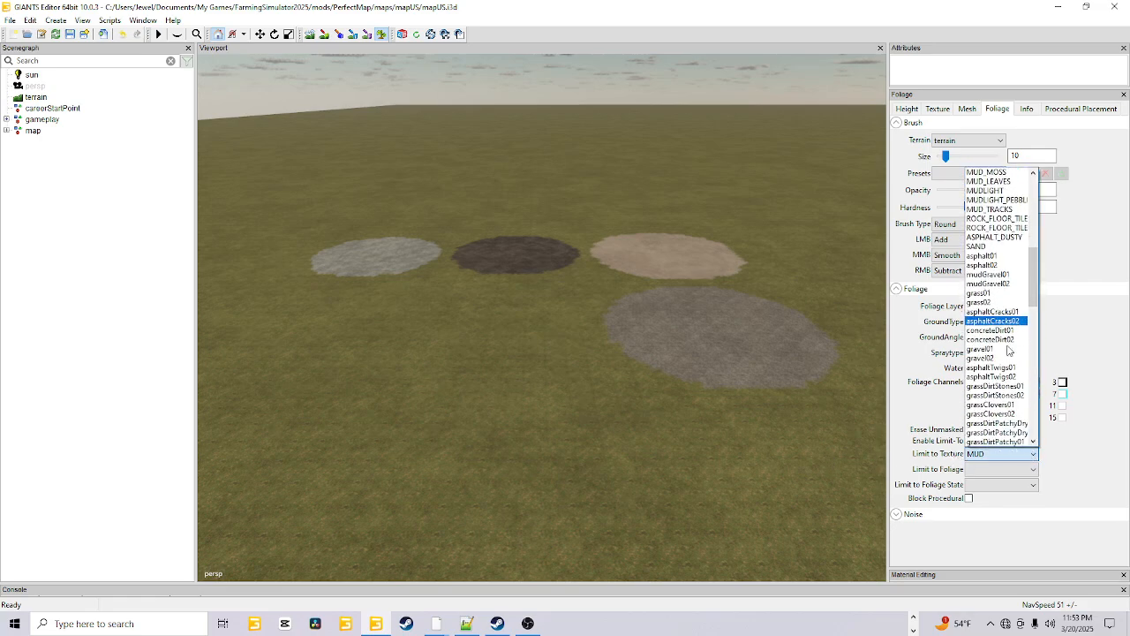
{"action": "scroll", "coordinate": [1005, 345], "scroll_direction": "down", "scroll_amount": 10}
{"action": "scroll", "coordinate": [1005, 353], "scroll_direction": "up", "scroll_amount": 10}
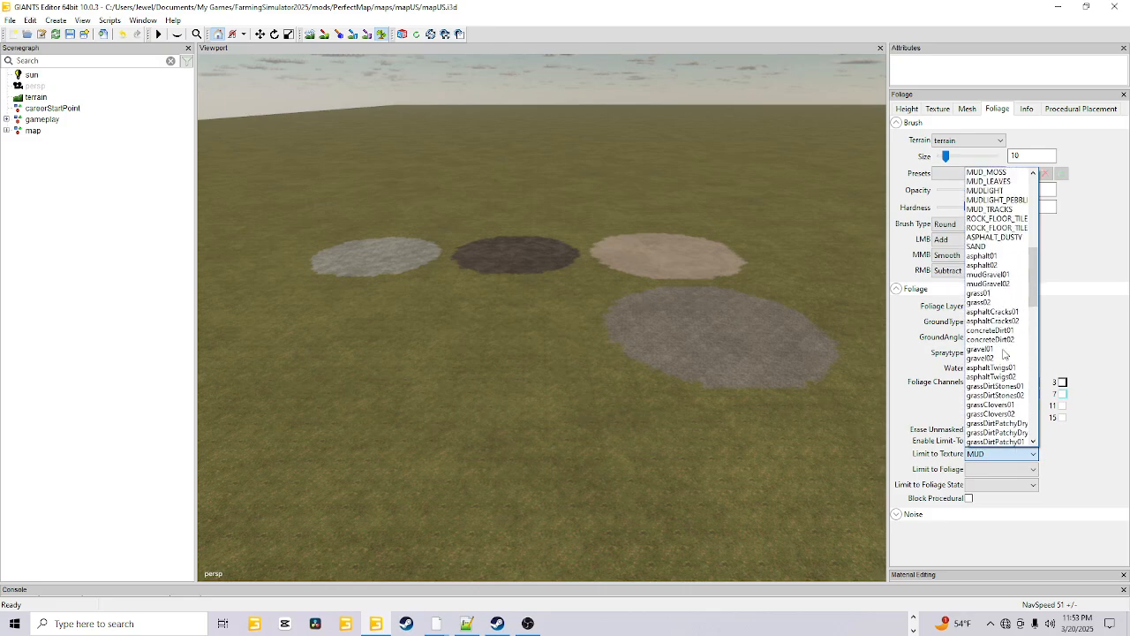
{"action": "left_click", "coordinate": [974, 388]}
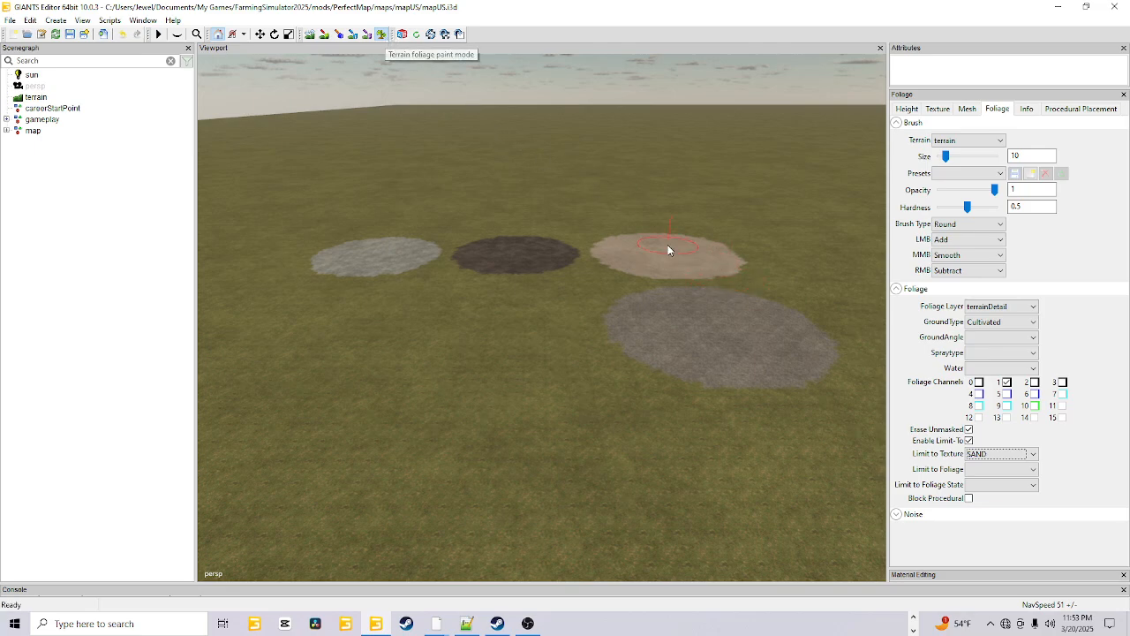
{"action": "left_click", "coordinate": [719, 263]}
{"action": "mouse_move", "coordinate": [661, 275]}
{"action": "left_mouse_down"}
{"action": "mouse_move", "coordinate": [606, 249]}
{"action": "mouse_move", "coordinate": [686, 236]}
{"action": "mouse_move", "coordinate": [649, 262]}
{"action": "left_mouse_up"}
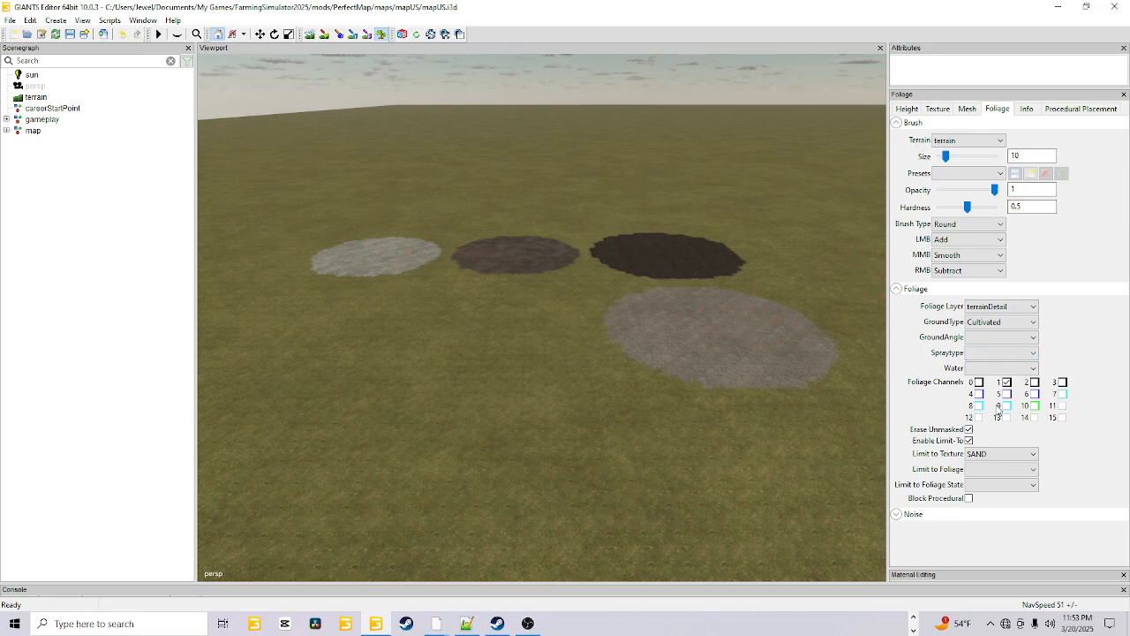
Step: Clear the ground type, set the spray type to Lime and paint lime over the cultivated sand patch
{"action": "left_click", "coordinate": [1031, 323]}
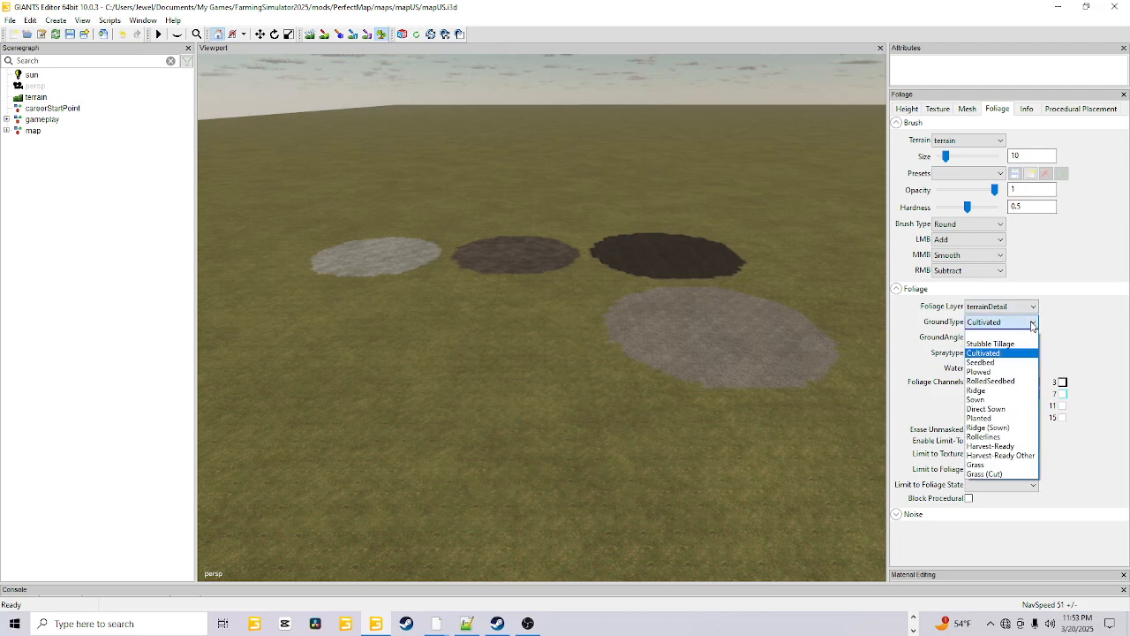
{"action": "left_click", "coordinate": [1024, 335]}
{"action": "left_click", "coordinate": [1021, 338]}
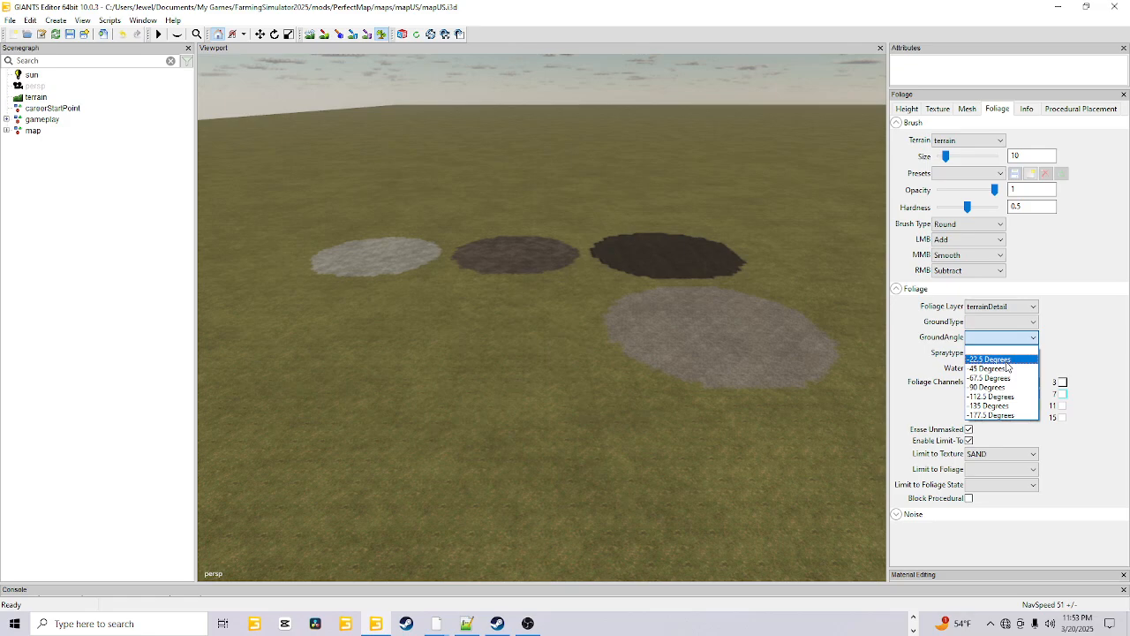
{"action": "left_click", "coordinate": [1068, 346]}
{"action": "left_click", "coordinate": [1008, 353]}
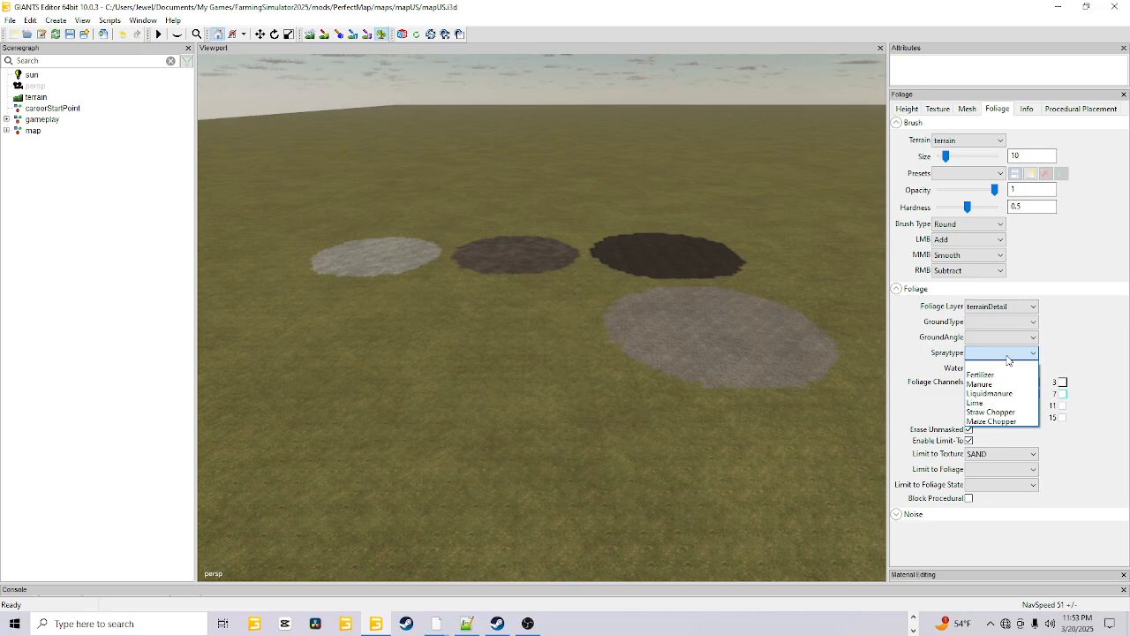
{"action": "left_click", "coordinate": [998, 403]}
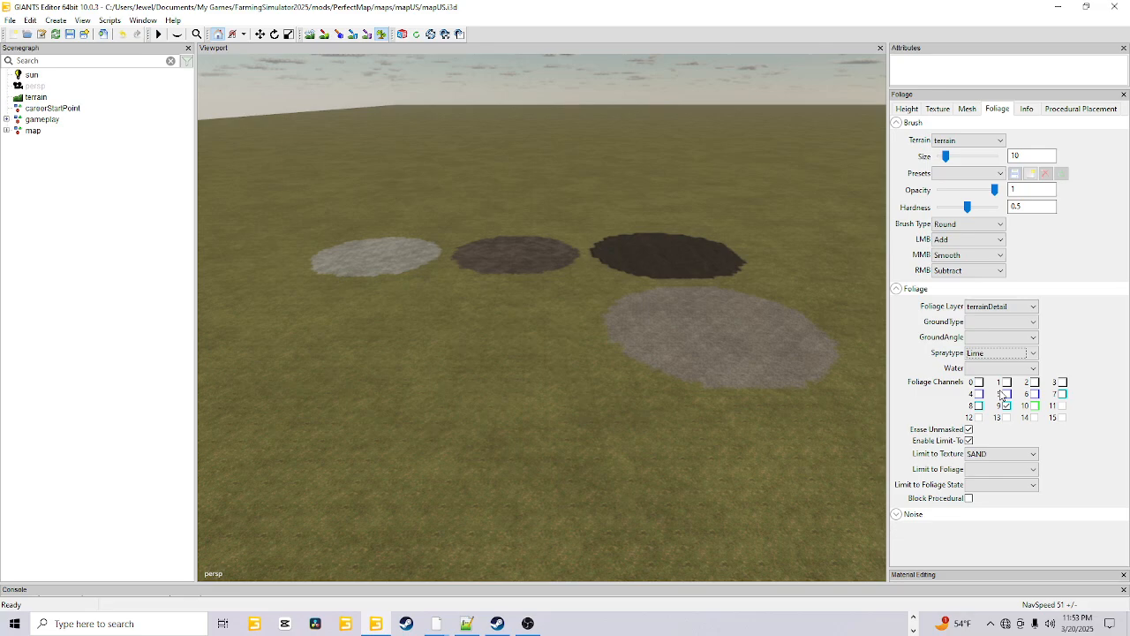
{"action": "mouse_move", "coordinate": [714, 279]}
{"action": "left_mouse_down"}
{"action": "mouse_move", "coordinate": [625, 269]}
{"action": "mouse_move", "coordinate": [658, 247]}
{"action": "mouse_move", "coordinate": [688, 243]}
{"action": "mouse_move", "coordinate": [680, 258]}
{"action": "mouse_move", "coordinate": [707, 246]}
{"action": "mouse_move", "coordinate": [616, 238]}
{"action": "left_mouse_up"}
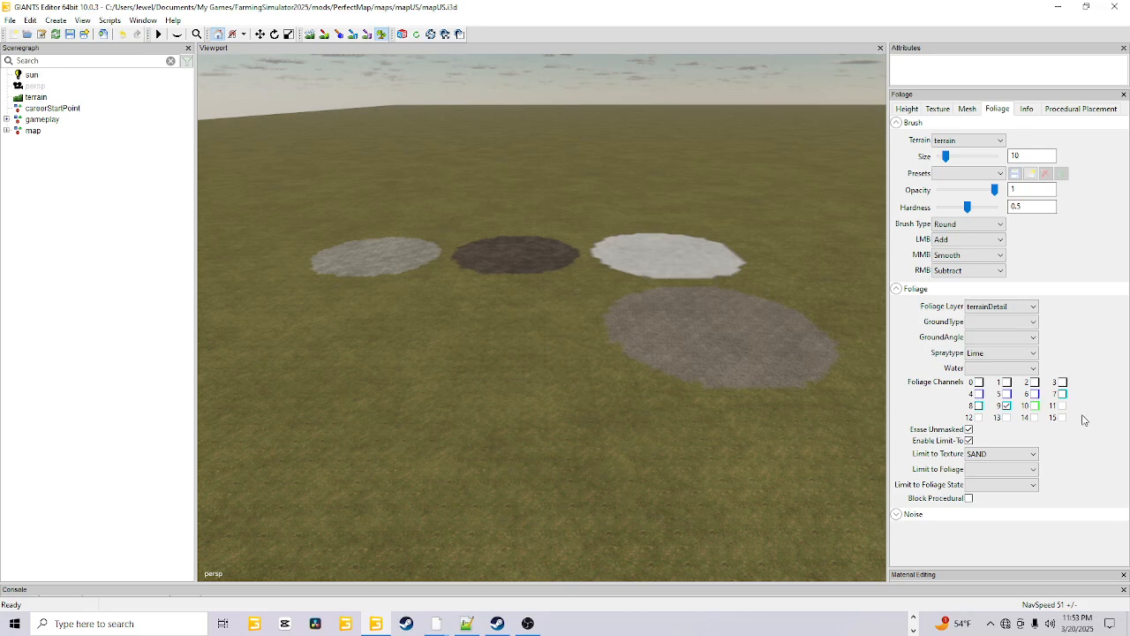
Step: Set the foliage layer to wheat with the layer state harvestReady and paint it over the entire limed sand patch
{"action": "left_click", "coordinate": [1033, 471]}
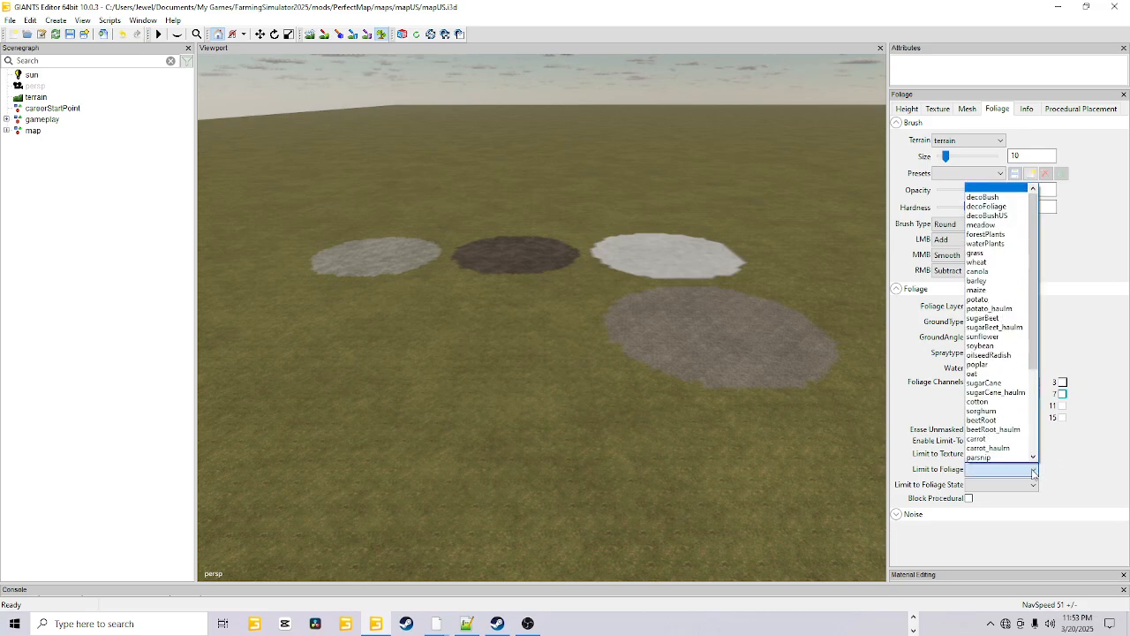
{"action": "left_click", "coordinate": [1033, 471]}
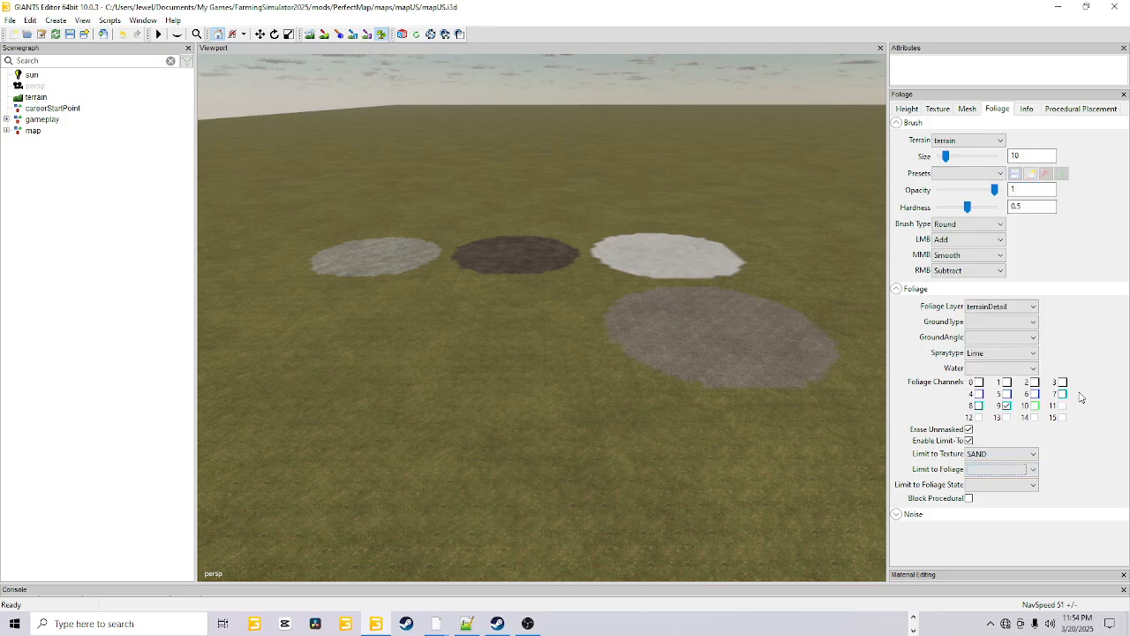
{"action": "left_click", "coordinate": [1031, 307]}
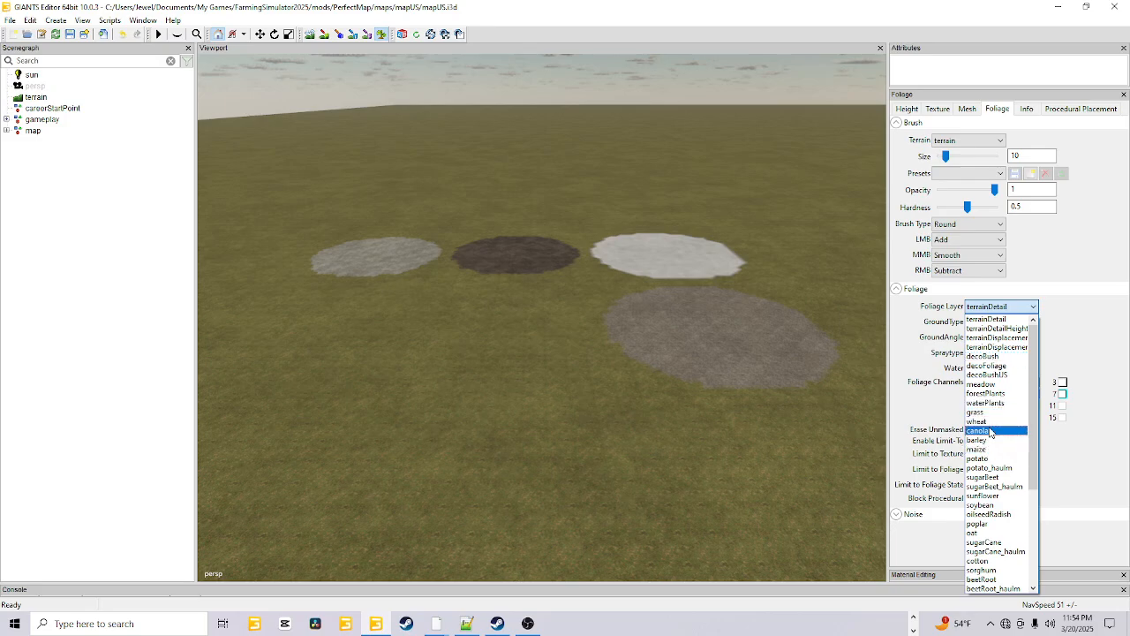
{"action": "left_click", "coordinate": [991, 422]}
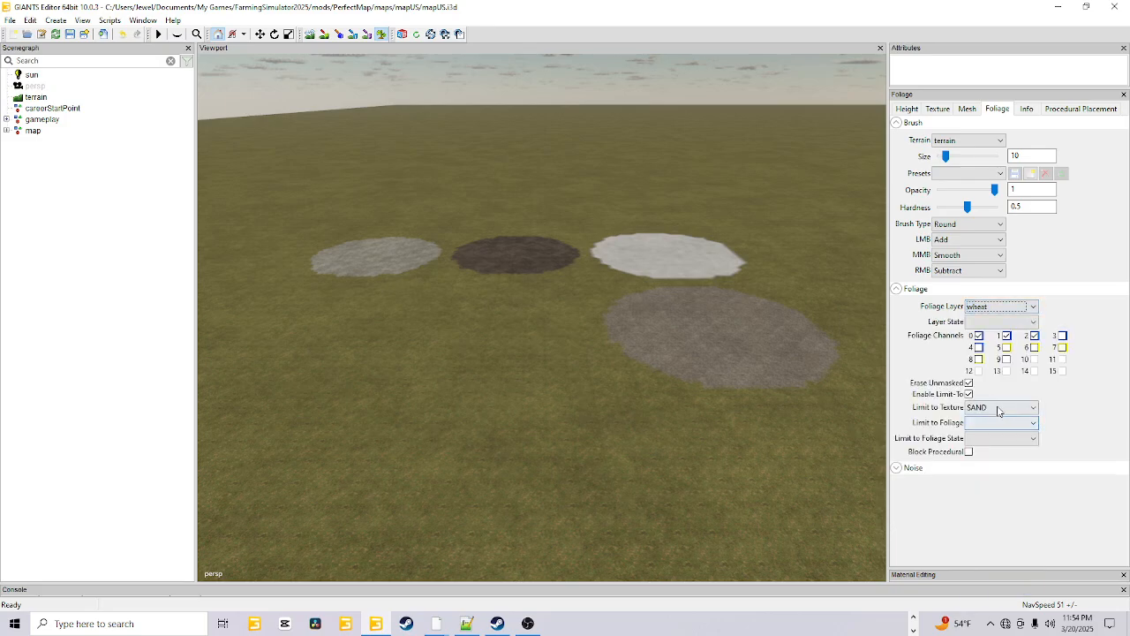
{"action": "left_click", "coordinate": [1032, 323]}
{"action": "left_click", "coordinate": [995, 408]}
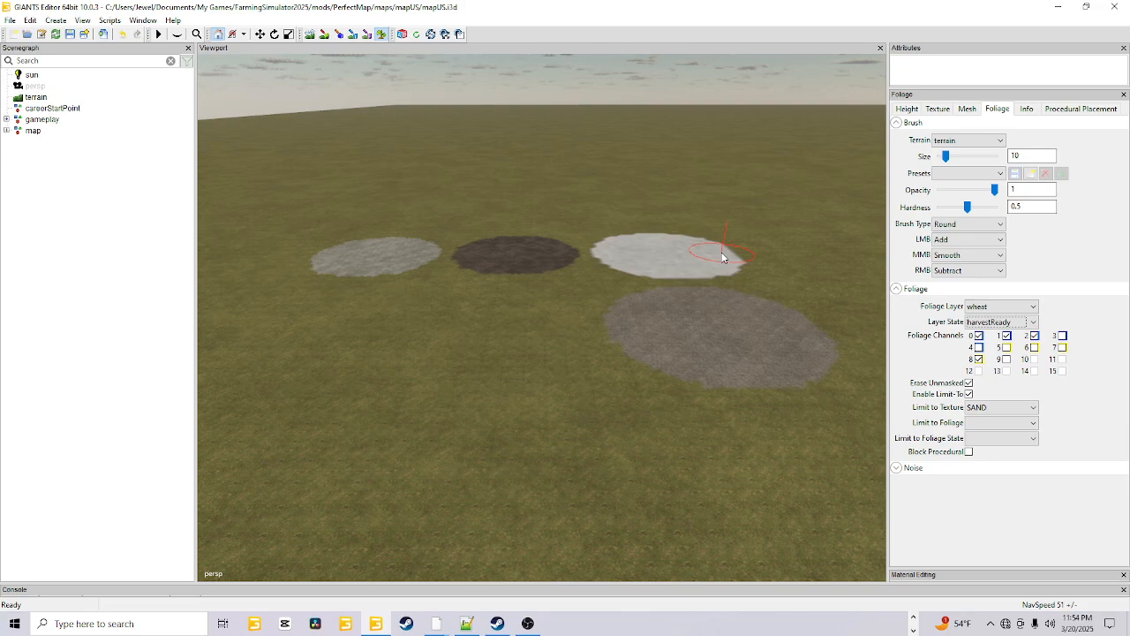
{"action": "left_click_drag", "start_coordinate": [719, 253], "coordinate": [715, 274]}
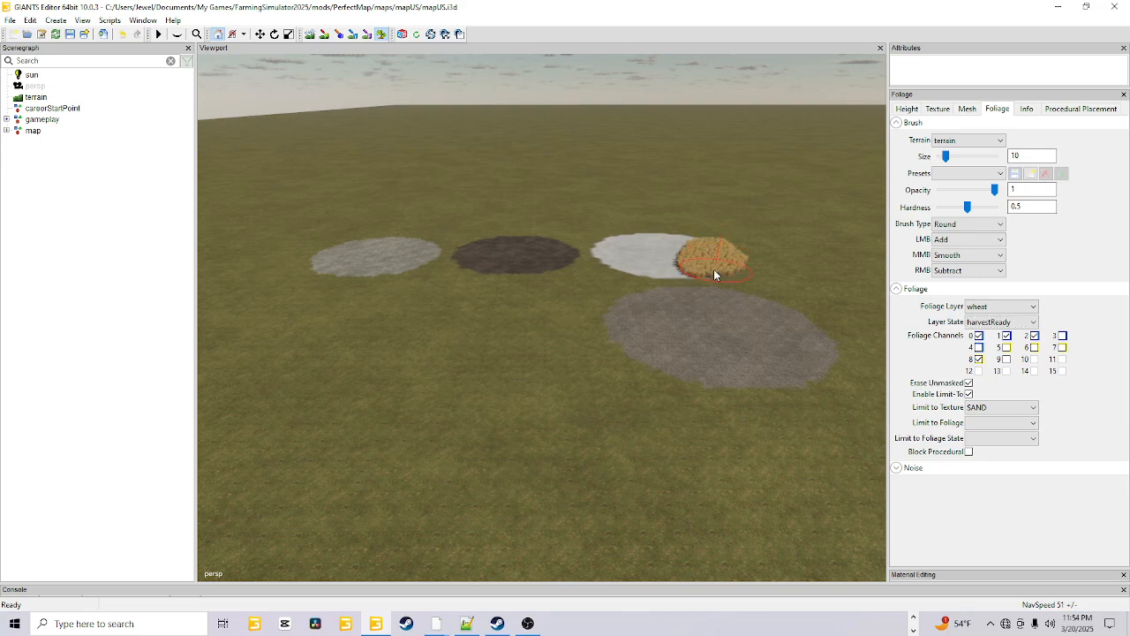
{"action": "left_click_drag", "start_coordinate": [615, 254], "coordinate": [669, 245]}
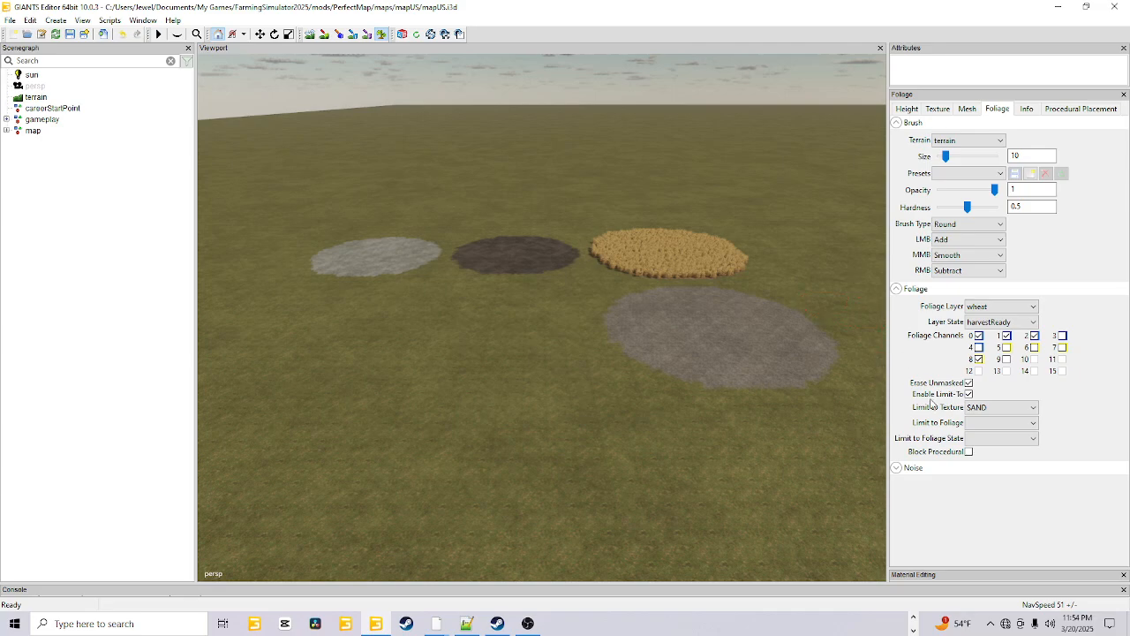
{"action": "left_click", "coordinate": [1011, 424]}
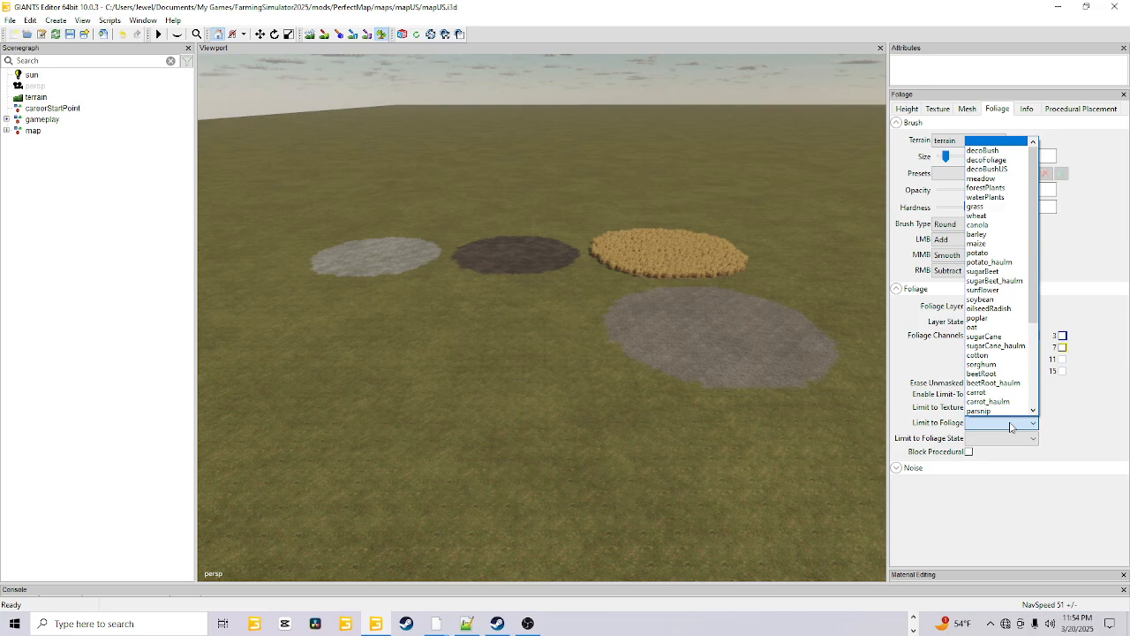
{"action": "left_click", "coordinate": [1010, 425]}
{"action": "left_click", "coordinate": [1009, 439]}
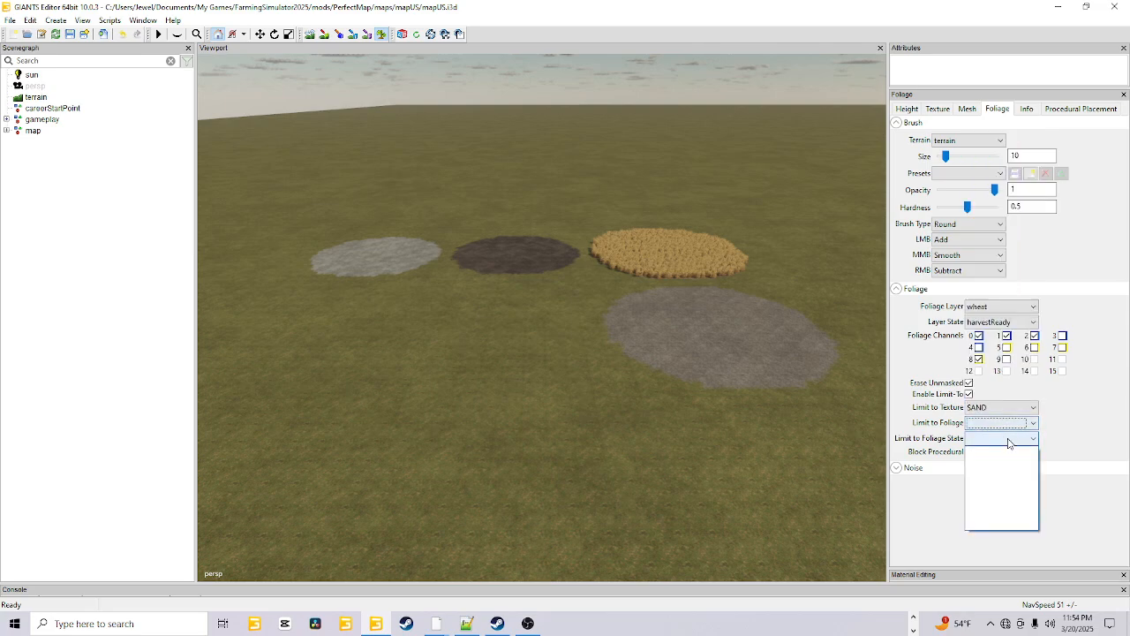
{"action": "left_click", "coordinate": [1009, 443]}
{"action": "left_click", "coordinate": [1009, 443]}
{"action": "left_click", "coordinate": [1009, 443]}
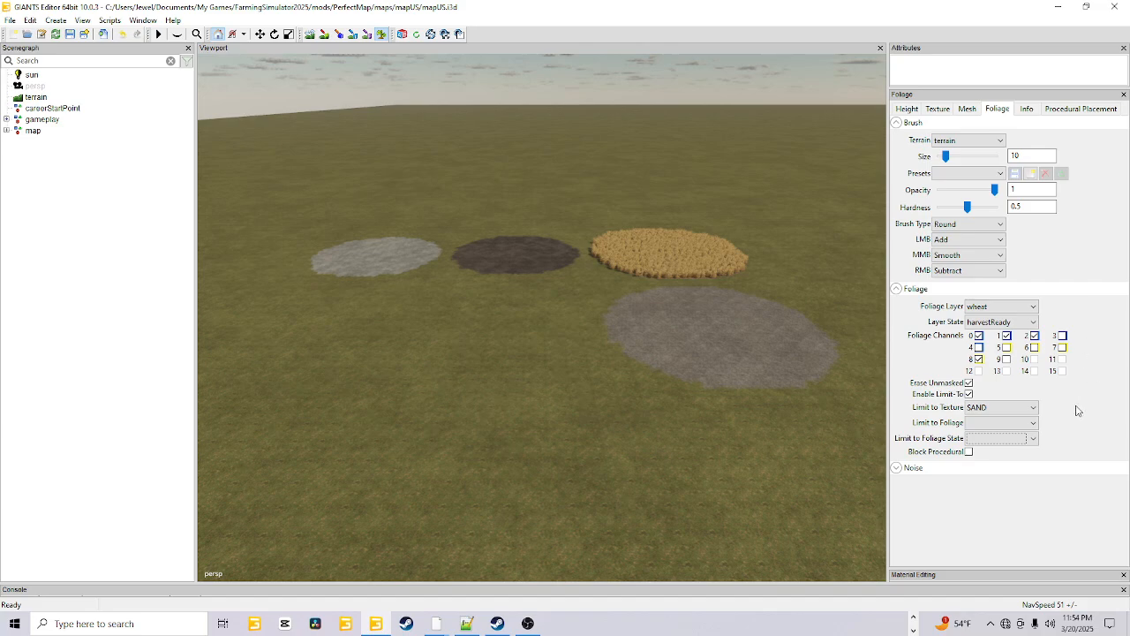
Step: Set the wheat layer state to greenSmall and repaint the wheat on the sand patch
{"action": "left_click", "coordinate": [1030, 323]}
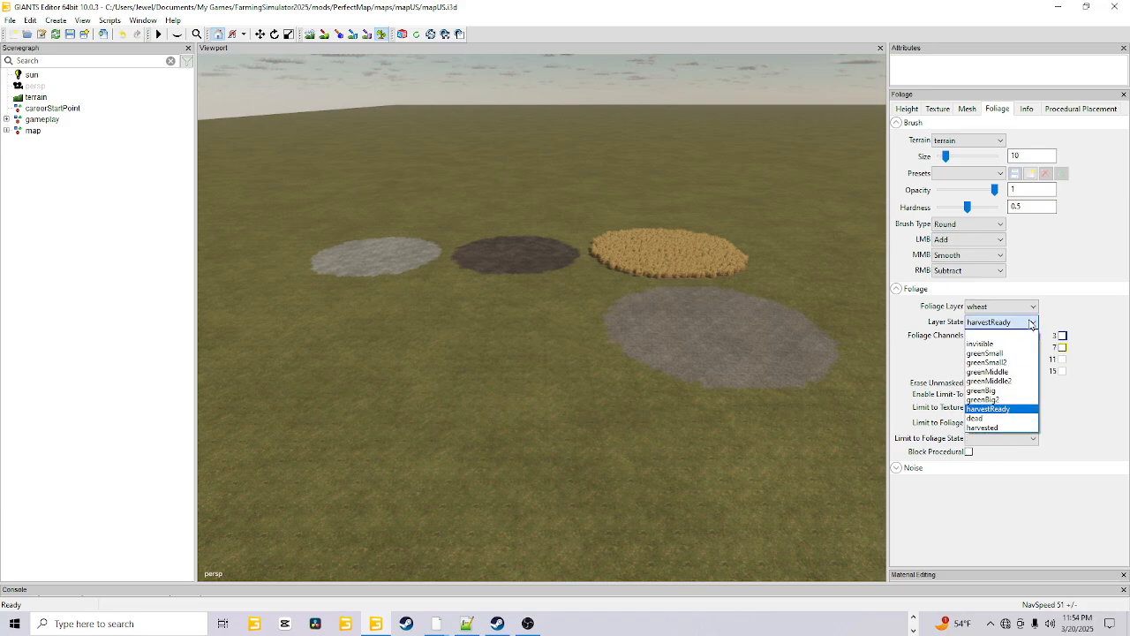
{"action": "left_click", "coordinate": [1009, 359]}
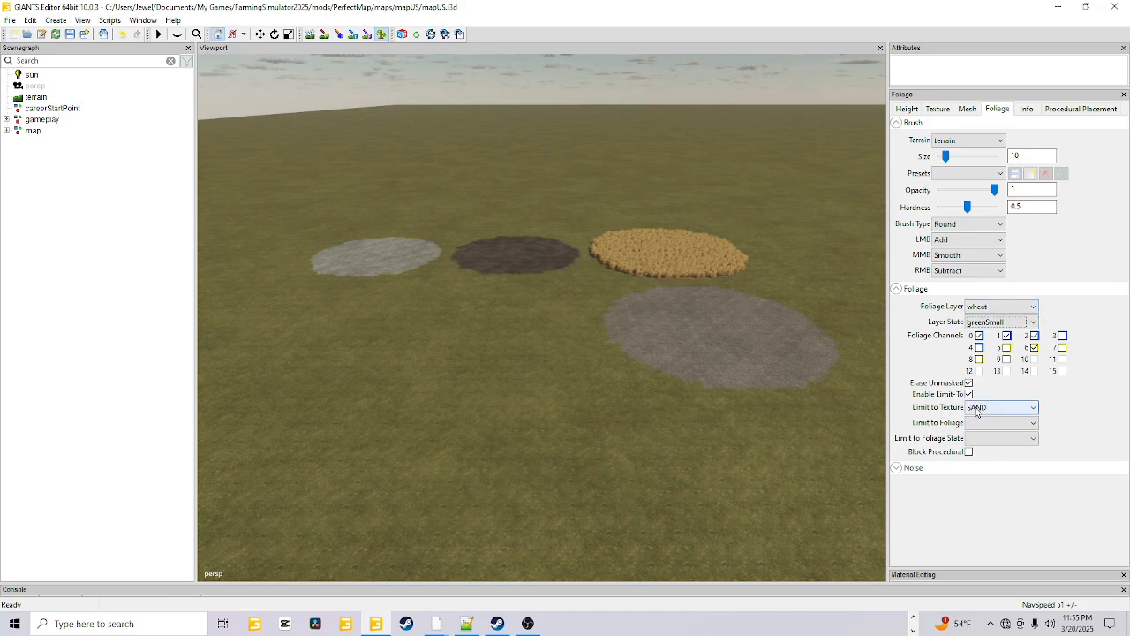
{"action": "left_click_drag", "start_coordinate": [742, 258], "coordinate": [670, 282]}
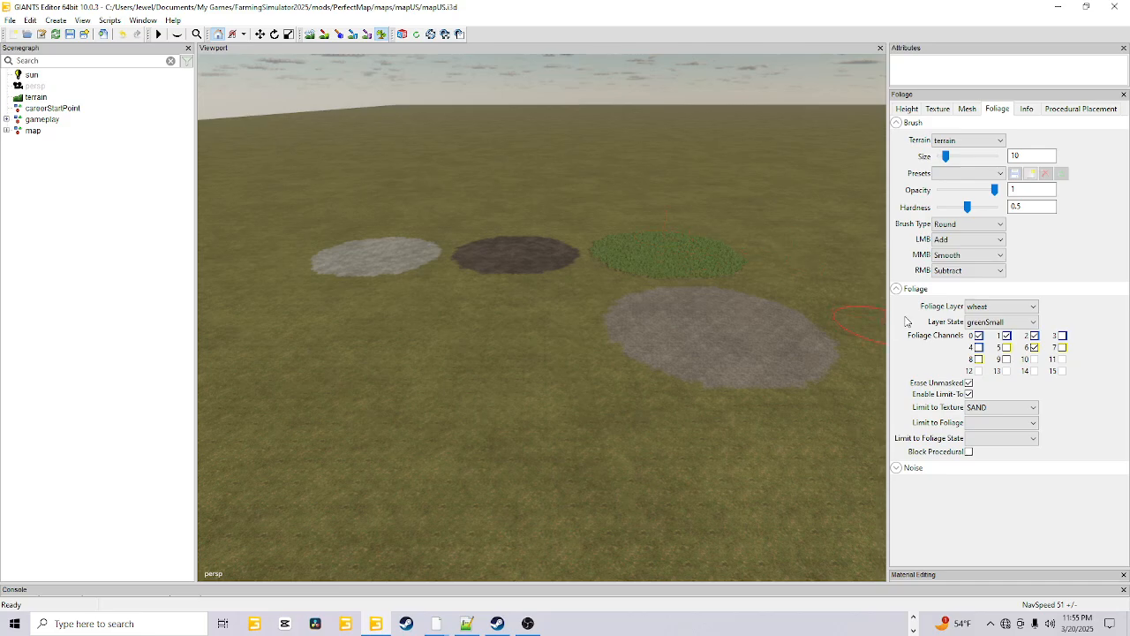
Step: Set the wheat layer state to greenBig and repaint the wheat on the sand patch
{"action": "left_click", "coordinate": [978, 322]}
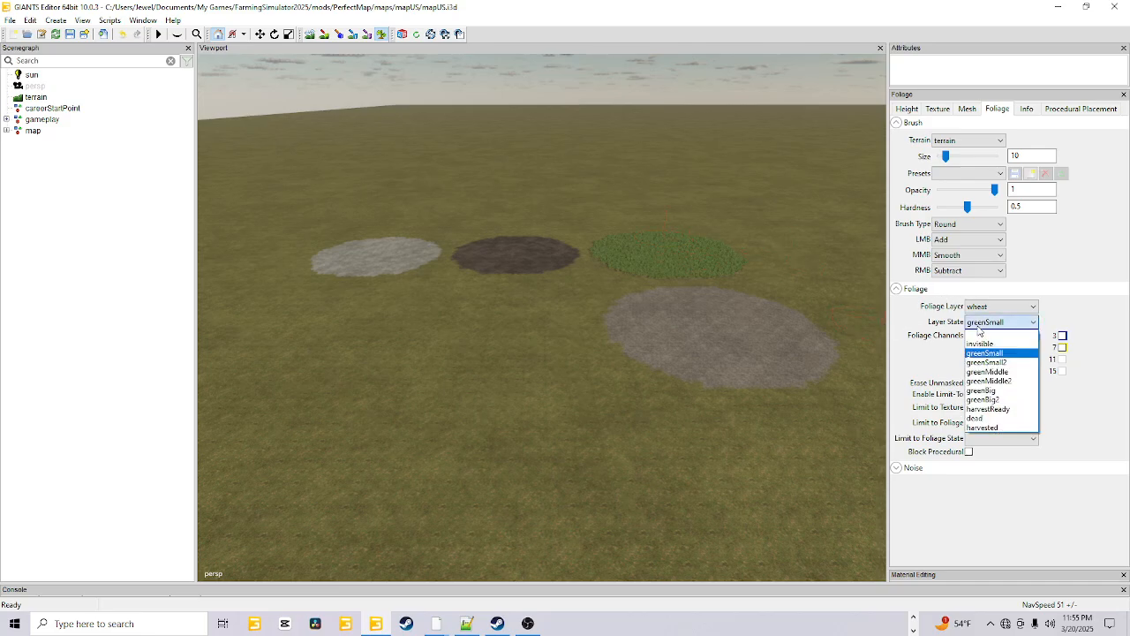
{"action": "left_click", "coordinate": [981, 390]}
{"action": "mouse_move", "coordinate": [695, 240]}
{"action": "left_mouse_down"}
{"action": "mouse_move", "coordinate": [728, 265]}
{"action": "mouse_move", "coordinate": [622, 260]}
{"action": "left_mouse_up"}
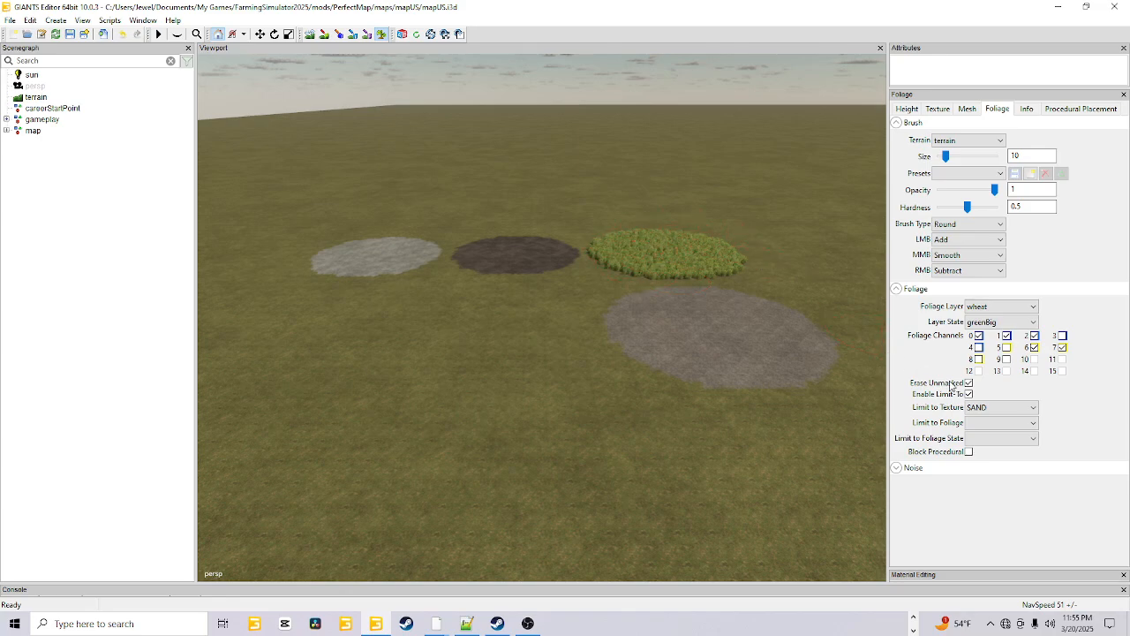
Step: Limit foliage painting to the CONCRETE texture and paint the greenBig wheat over the small concrete patch
{"action": "left_click", "coordinate": [1009, 412]}
{"action": "scroll", "coordinate": [1012, 334], "scroll_direction": "up", "scroll_amount": 2}
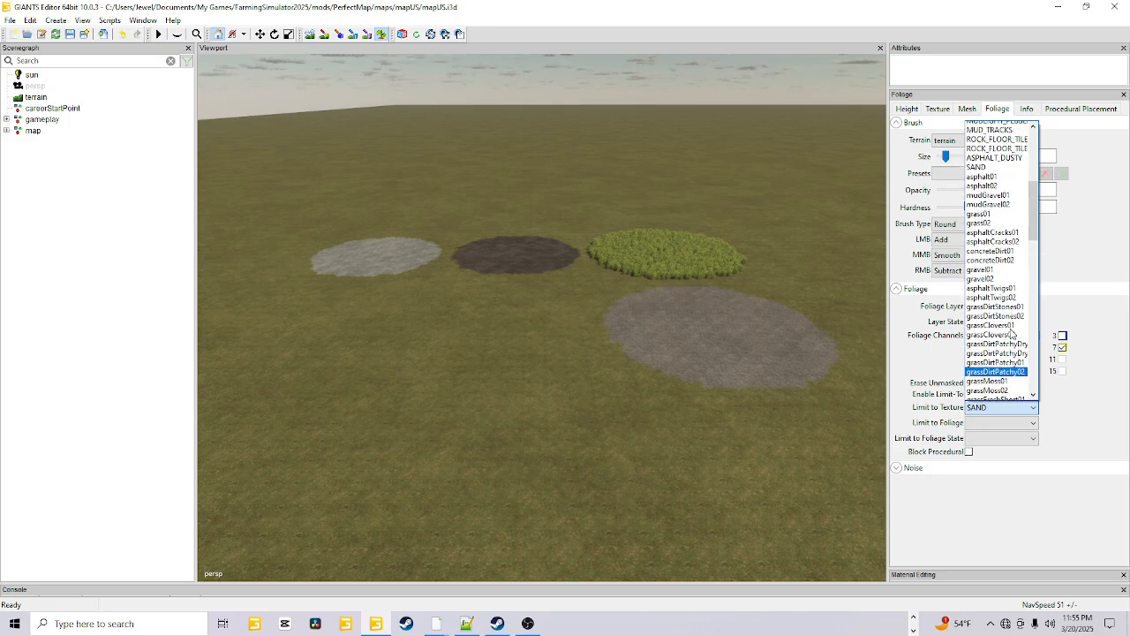
{"action": "scroll", "coordinate": [1011, 334], "scroll_direction": "up", "scroll_amount": 10}
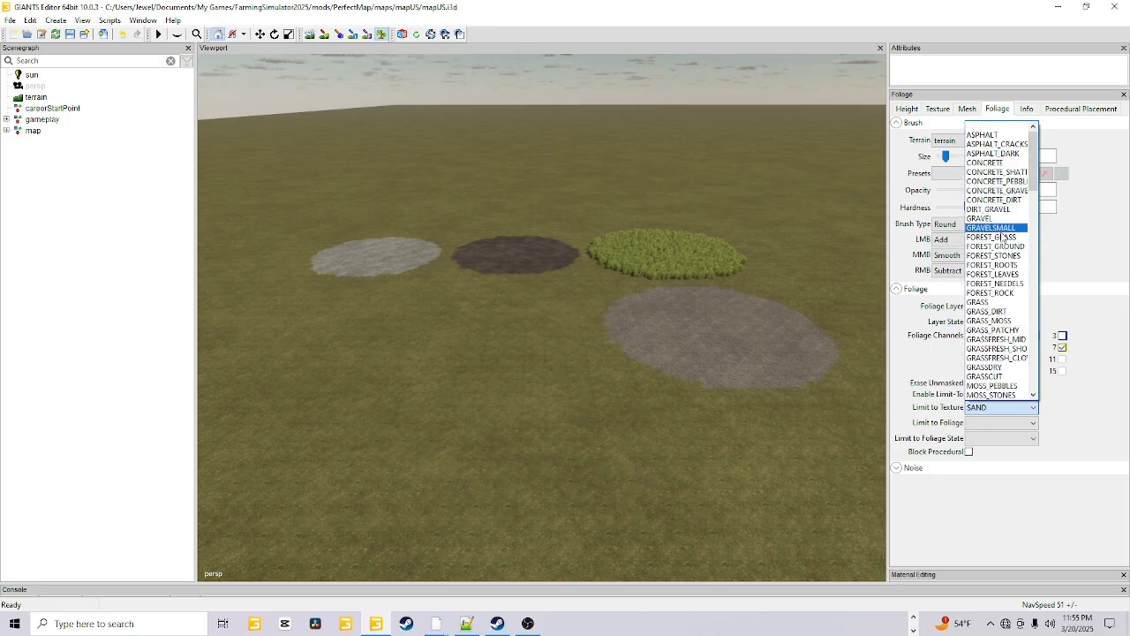
{"action": "left_click", "coordinate": [996, 163]}
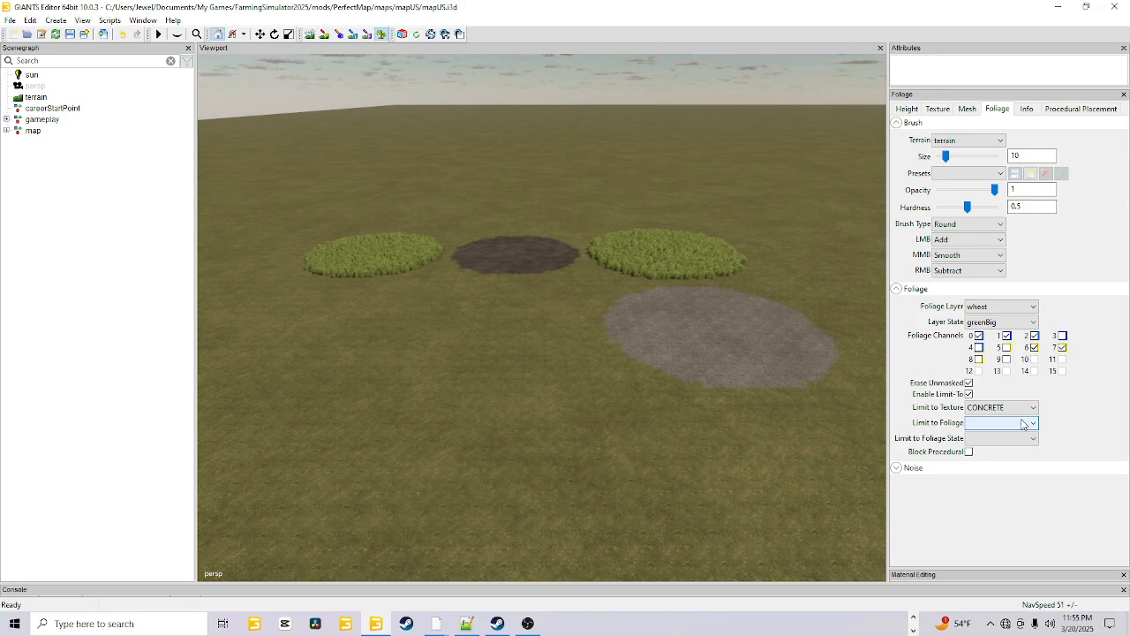
Step: Set the foliage layer to sunflower and limit foliage painting to the MUD texture
{"action": "left_click", "coordinate": [1033, 307]}
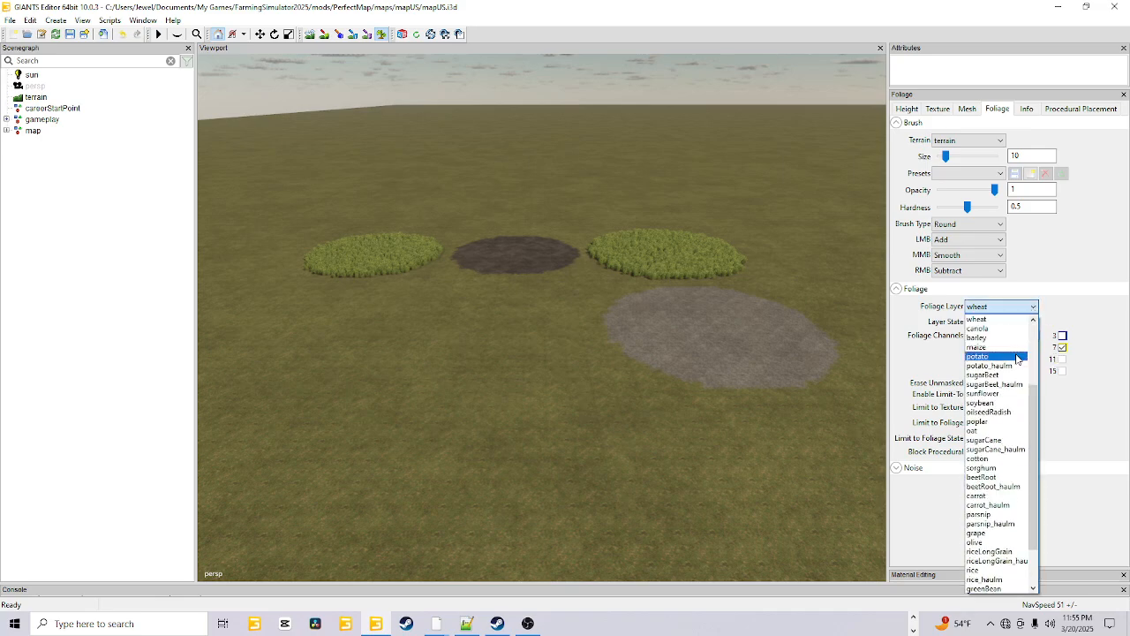
{"action": "scroll", "coordinate": [1017, 358], "scroll_direction": "up", "scroll_amount": 4}
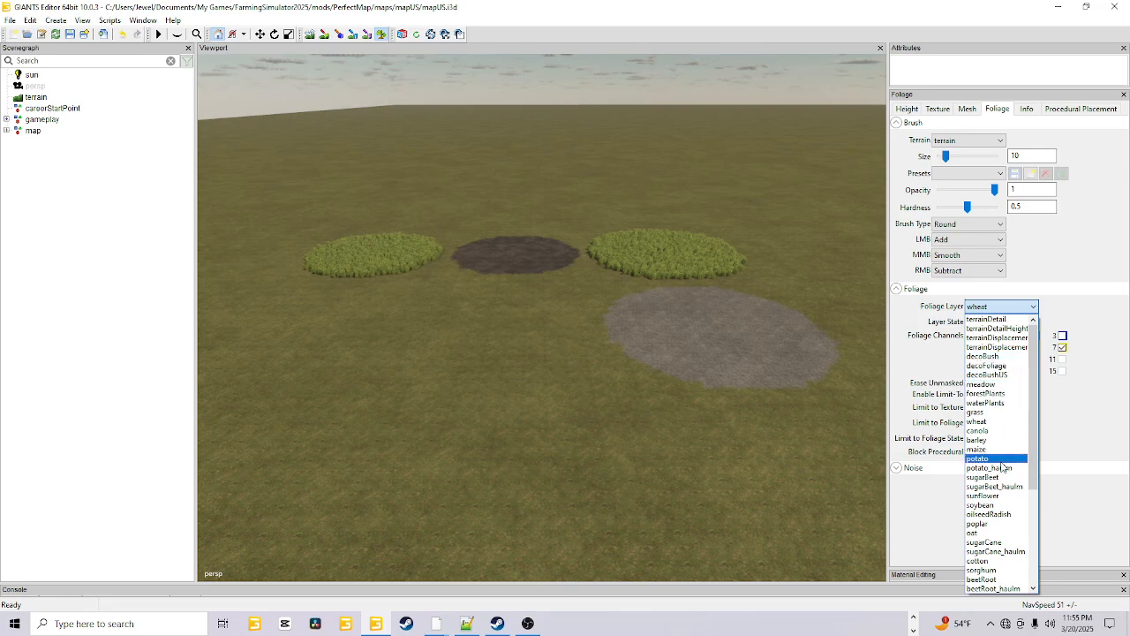
{"action": "scroll", "coordinate": [1003, 466], "scroll_direction": "down", "scroll_amount": 6}
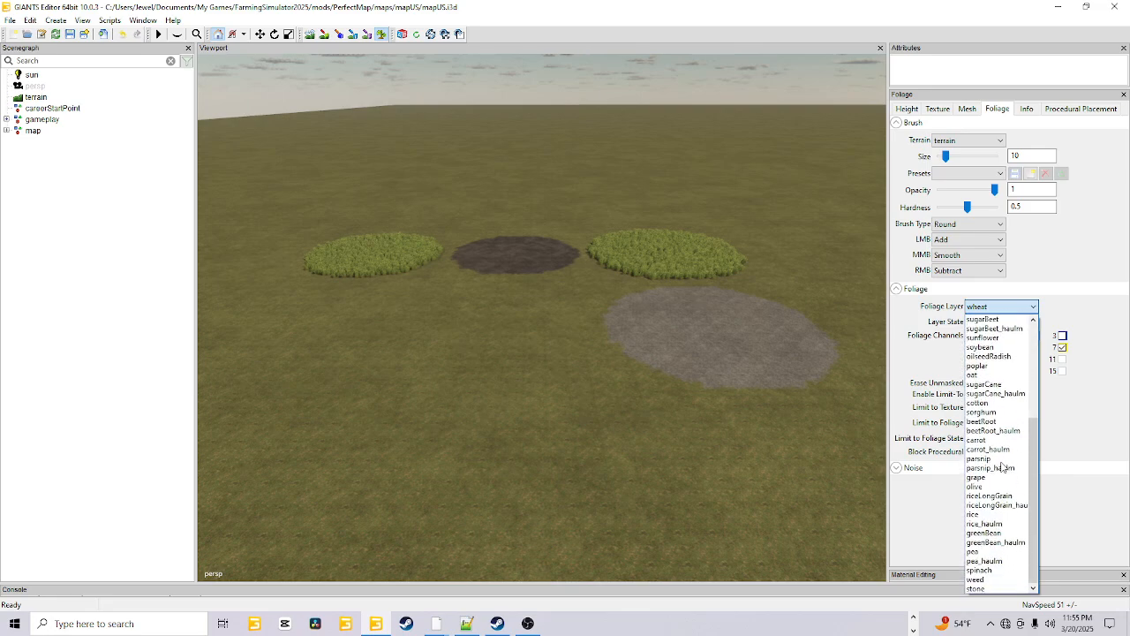
{"action": "scroll", "coordinate": [1003, 466], "scroll_direction": "up", "scroll_amount": 6}
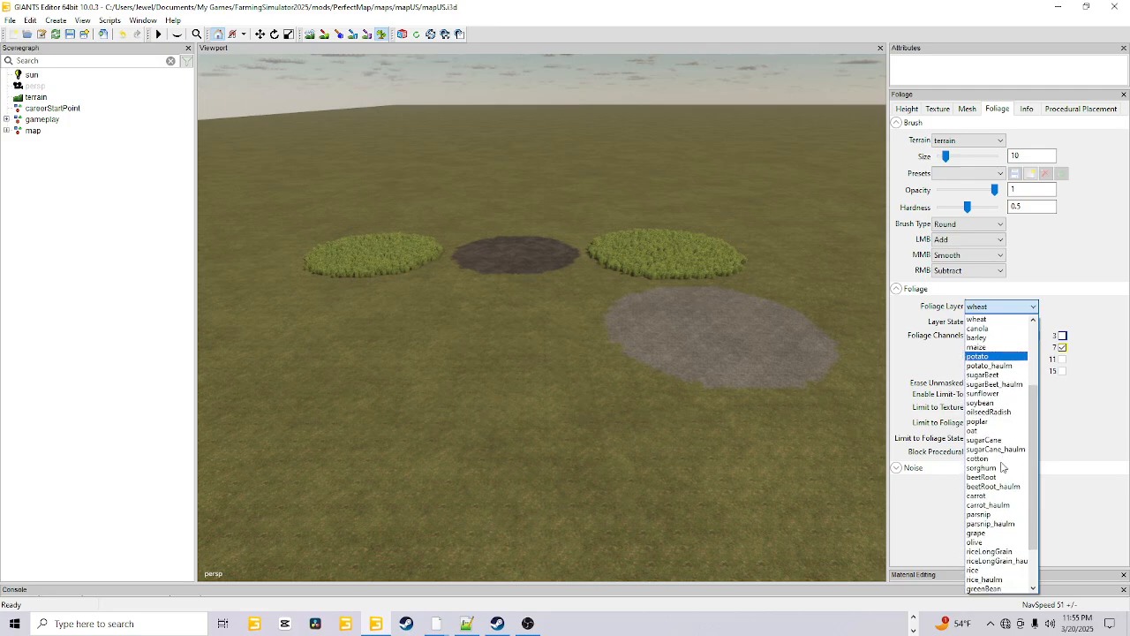
{"action": "scroll", "coordinate": [1003, 466], "scroll_direction": "down", "scroll_amount": 1}
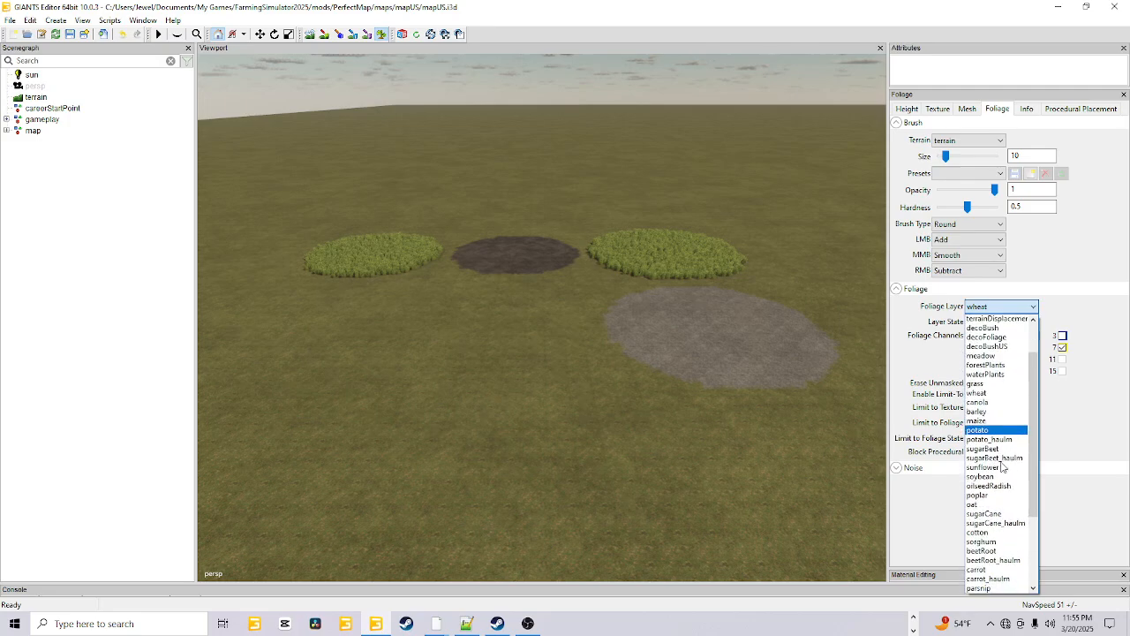
{"action": "scroll", "coordinate": [1002, 466], "scroll_direction": "up", "scroll_amount": 1}
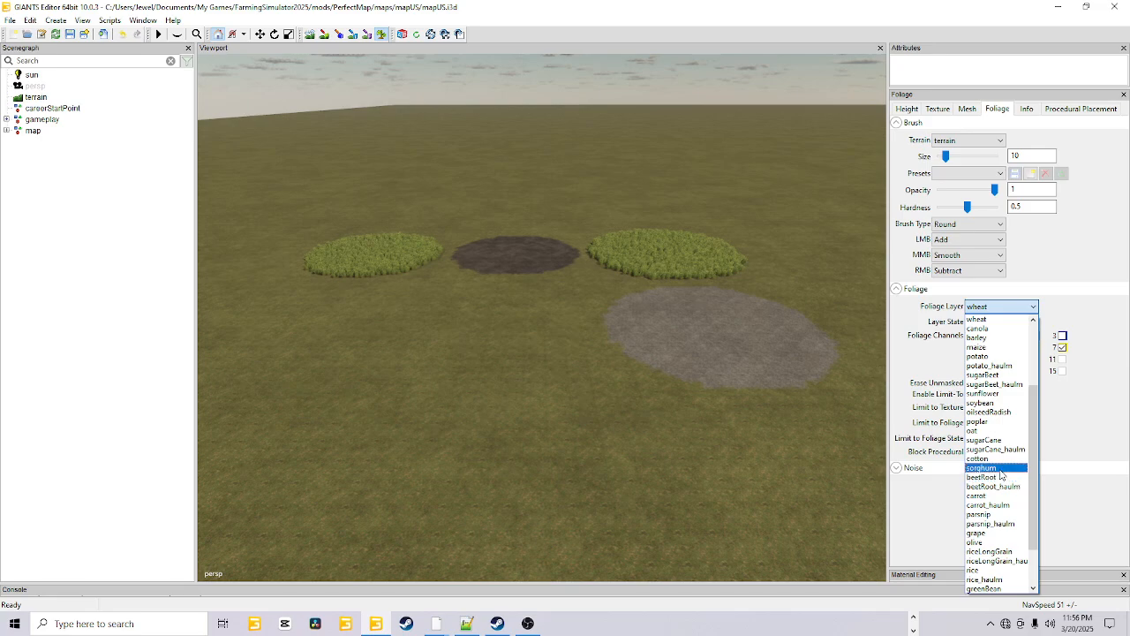
{"action": "left_click", "coordinate": [1006, 394]}
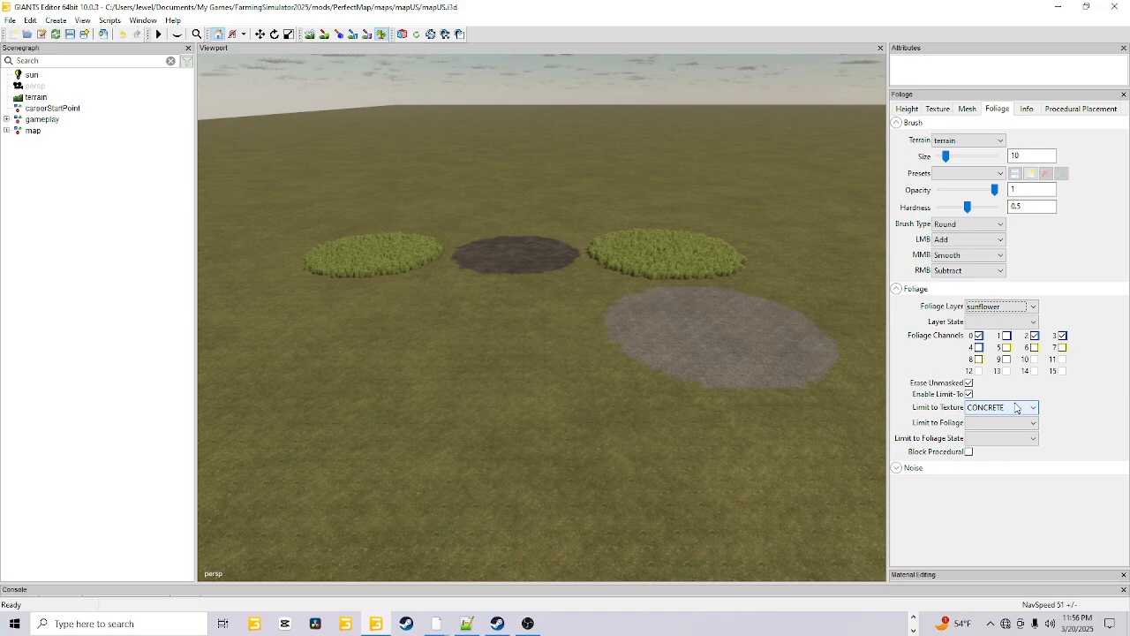
{"action": "left_click", "coordinate": [1015, 407]}
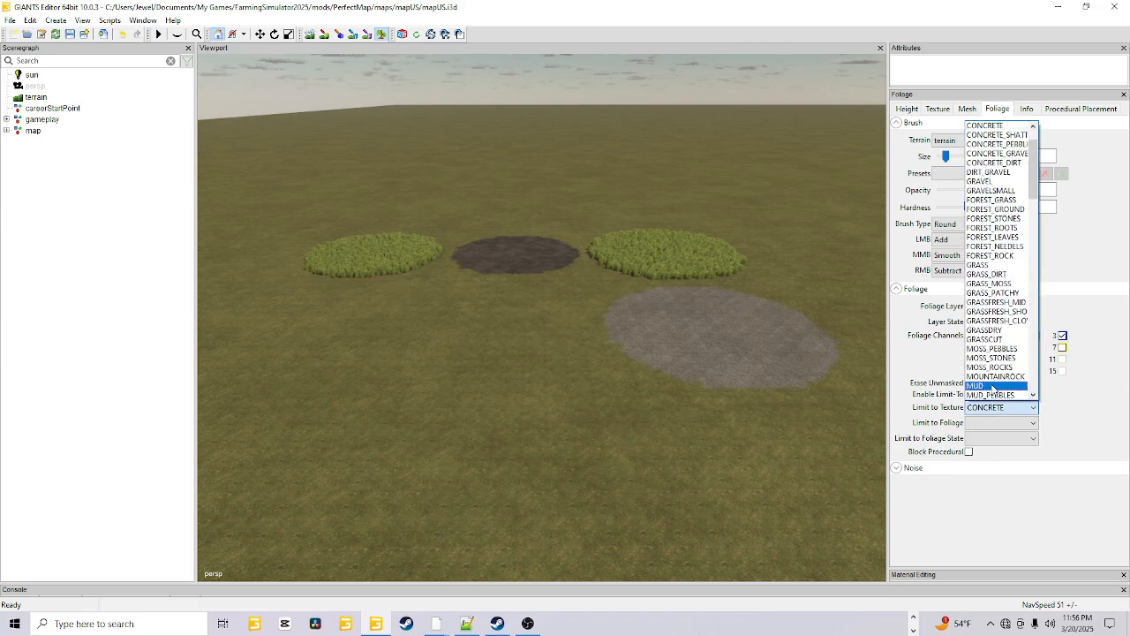
{"action": "left_click", "coordinate": [981, 385]}
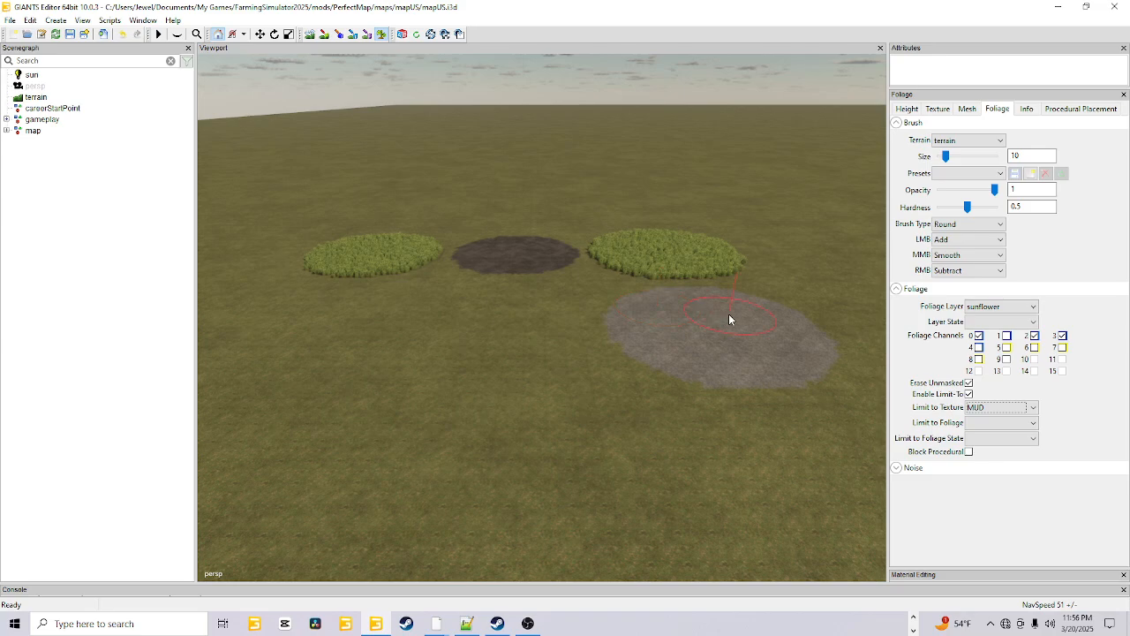
Step: Set the sunflower layer state to harvestReady and paint it over the mud patch between the wheat patches
{"action": "left_click", "coordinate": [975, 321]}
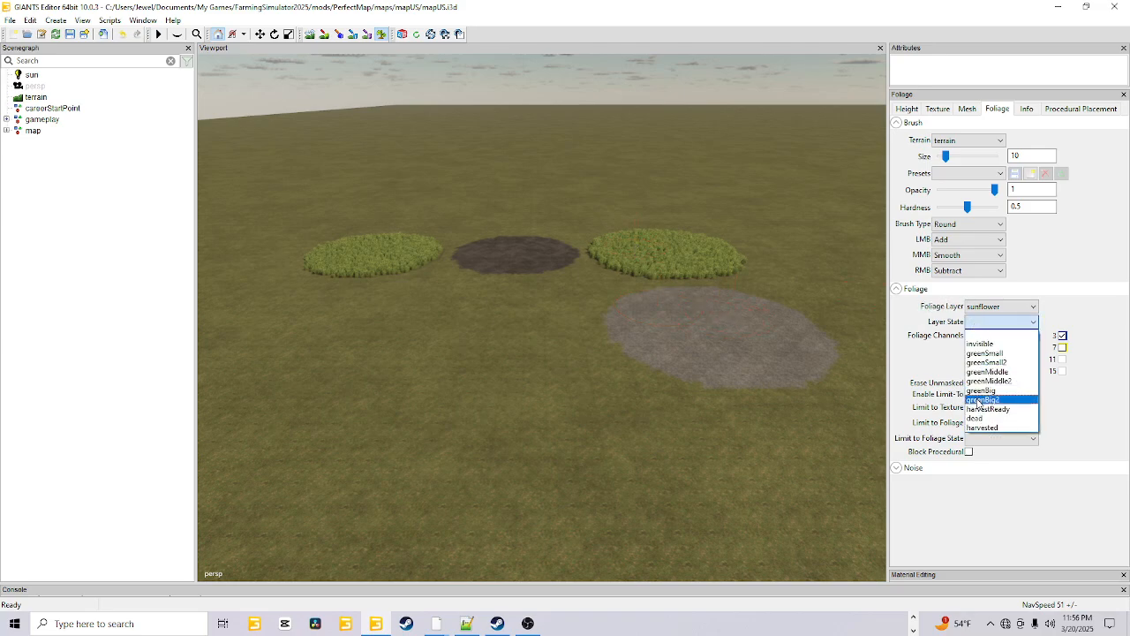
{"action": "left_click", "coordinate": [987, 408]}
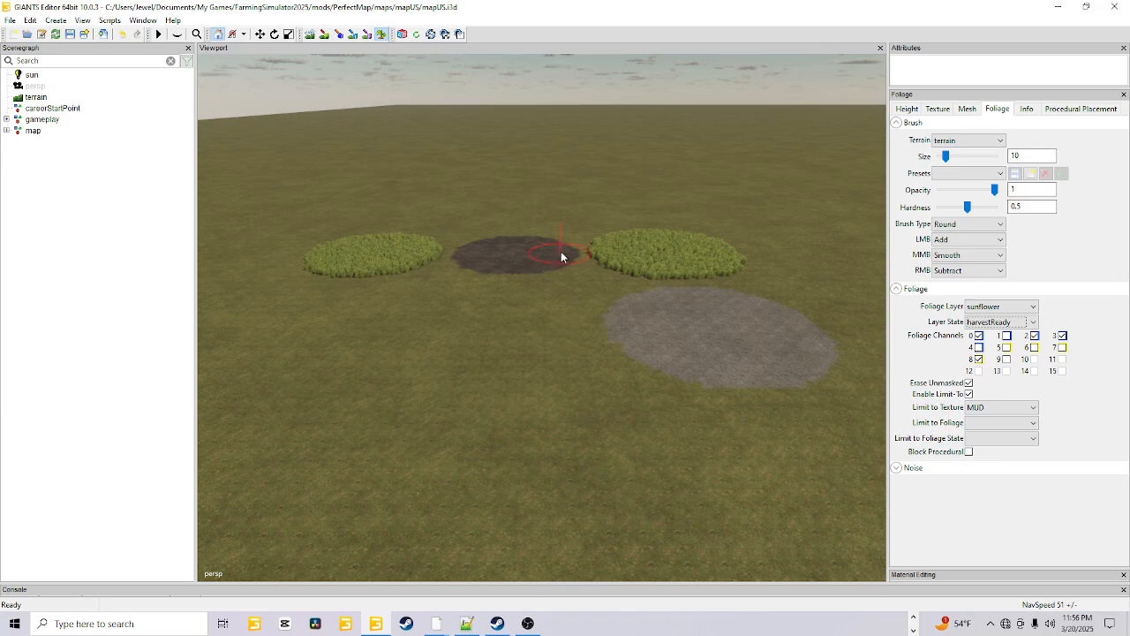
{"action": "mouse_move", "coordinate": [484, 261]}
{"action": "left_mouse_down"}
{"action": "mouse_move", "coordinate": [568, 253]}
{"action": "mouse_move", "coordinate": [468, 251]}
{"action": "left_mouse_up"}
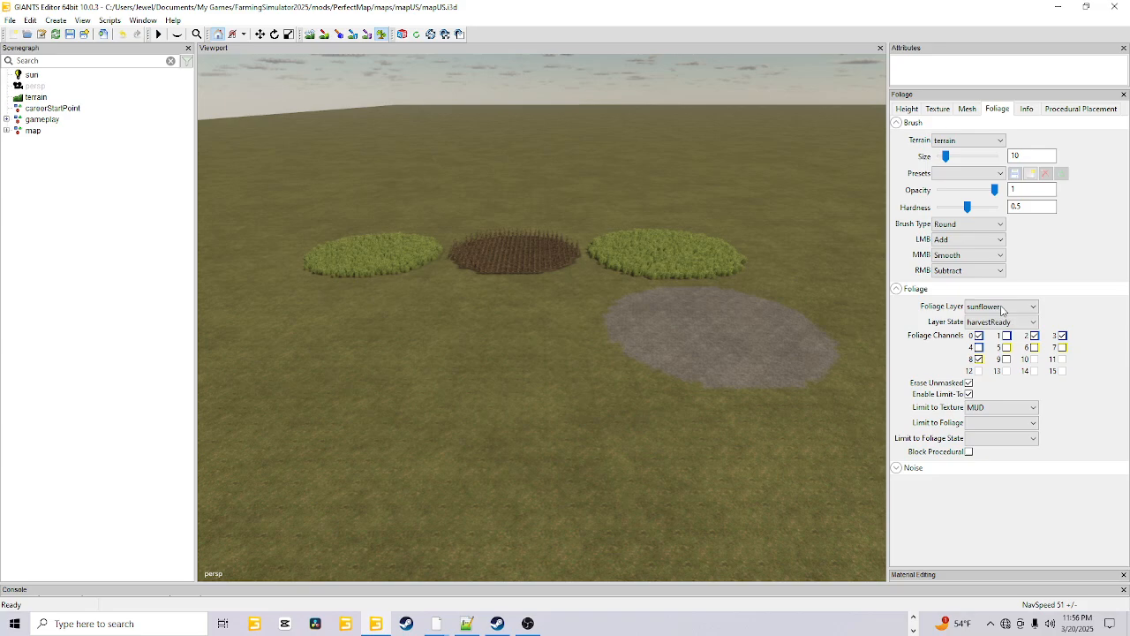
Step: Set the sunflower layer state to greenBig2, repaint the mud patch between the wheat patches and stop foliage painting
{"action": "left_click", "coordinate": [996, 323]}
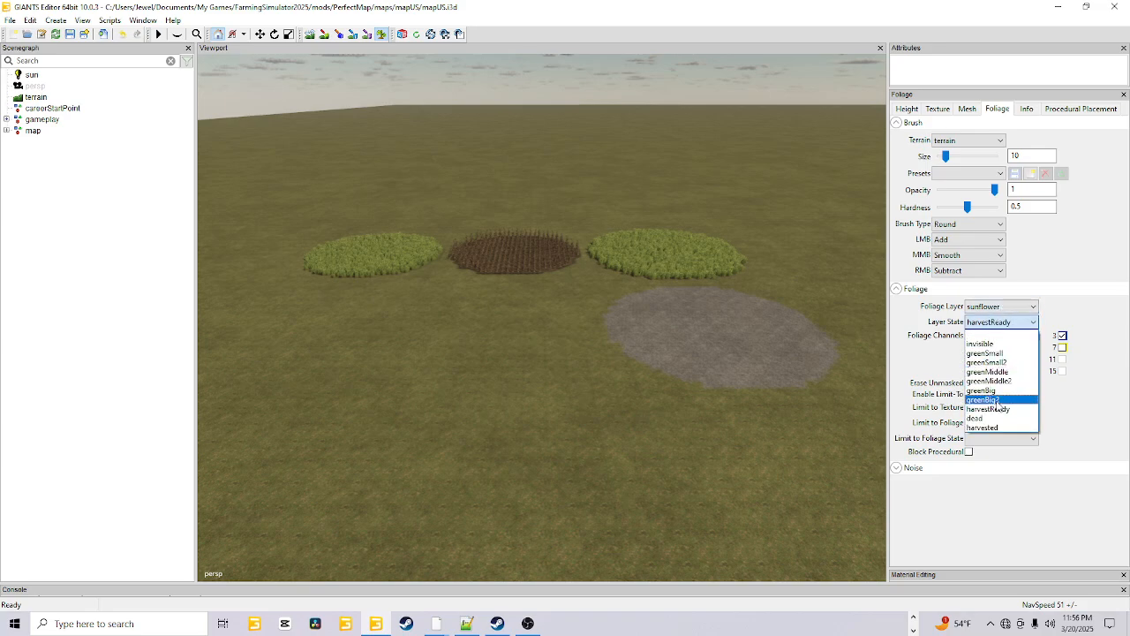
{"action": "left_click", "coordinate": [996, 401]}
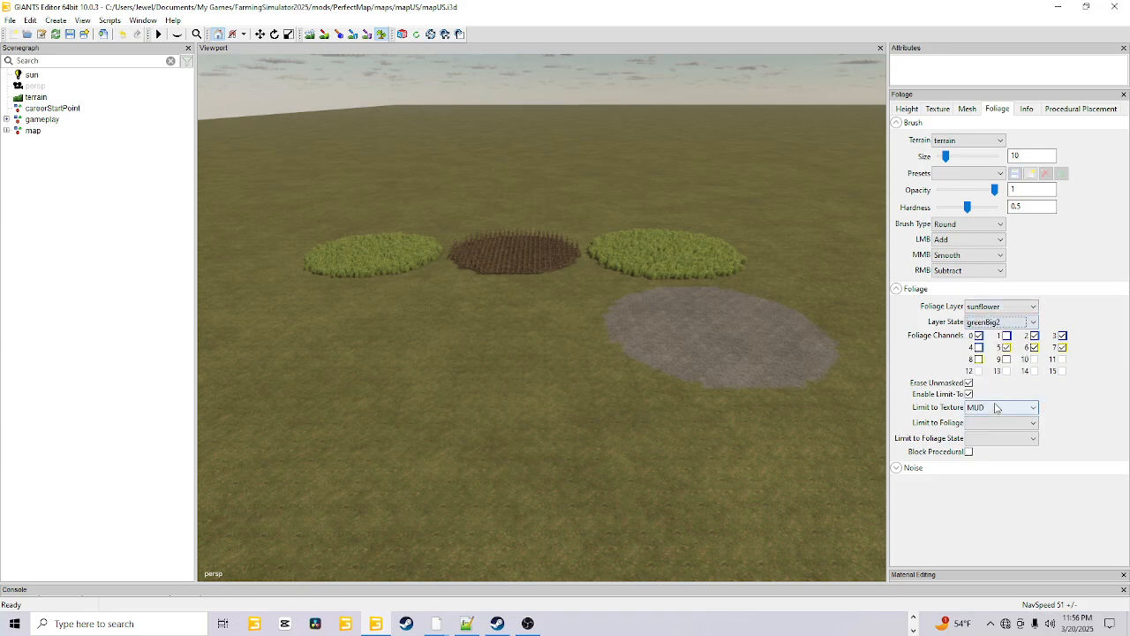
{"action": "mouse_move", "coordinate": [575, 248]}
{"action": "left_mouse_down"}
{"action": "mouse_move", "coordinate": [545, 270]}
{"action": "mouse_move", "coordinate": [471, 246]}
{"action": "left_mouse_up"}
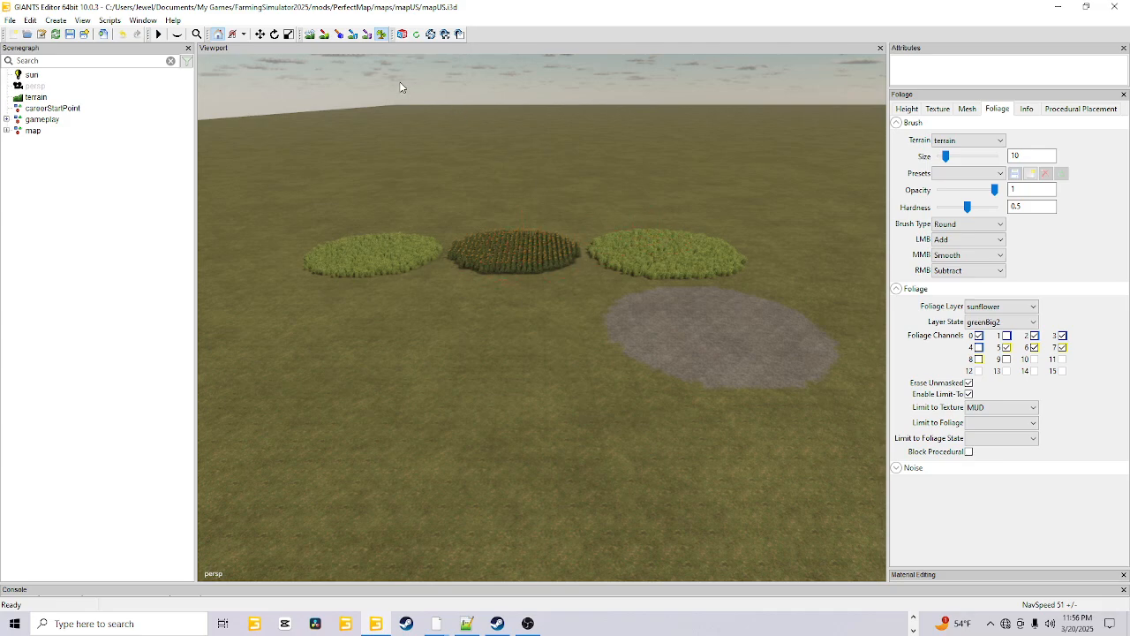
{"action": "left_click", "coordinate": [380, 35]}
Step: Examine the wheat and sunflower patches and the unpainted gravel patch from several distances and angles
{"action": "scroll", "coordinate": [455, 343], "scroll_direction": "up", "scroll_amount": 4}
{"action": "left_click_drag", "start_coordinate": [479, 292], "coordinate": [586, 361], "text": "alt"}
{"action": "scroll", "coordinate": [478, 319], "scroll_direction": "up", "scroll_amount": 5}
{"action": "scroll", "coordinate": [565, 366], "scroll_direction": "down", "scroll_amount": 8}
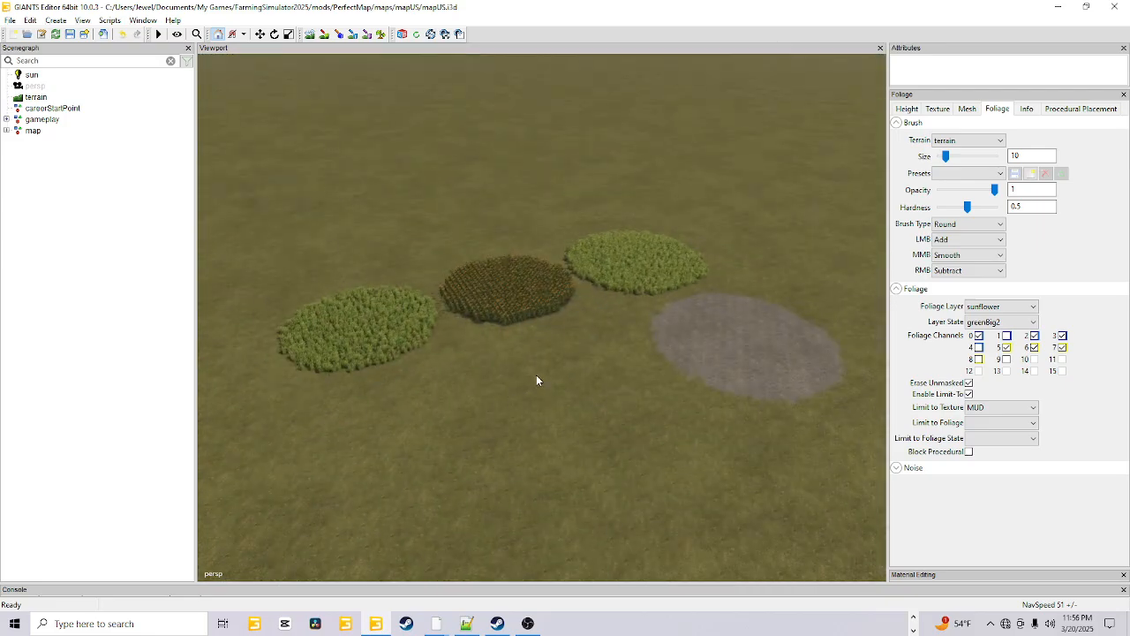
{"action": "middle_click_drag", "start_coordinate": [521, 407], "coordinate": [553, 411], "text": "alt"}
{"action": "scroll", "coordinate": [573, 385], "scroll_direction": "up", "scroll_amount": 5}
{"action": "left_click_drag", "start_coordinate": [600, 354], "coordinate": [330, 359], "text": "alt"}
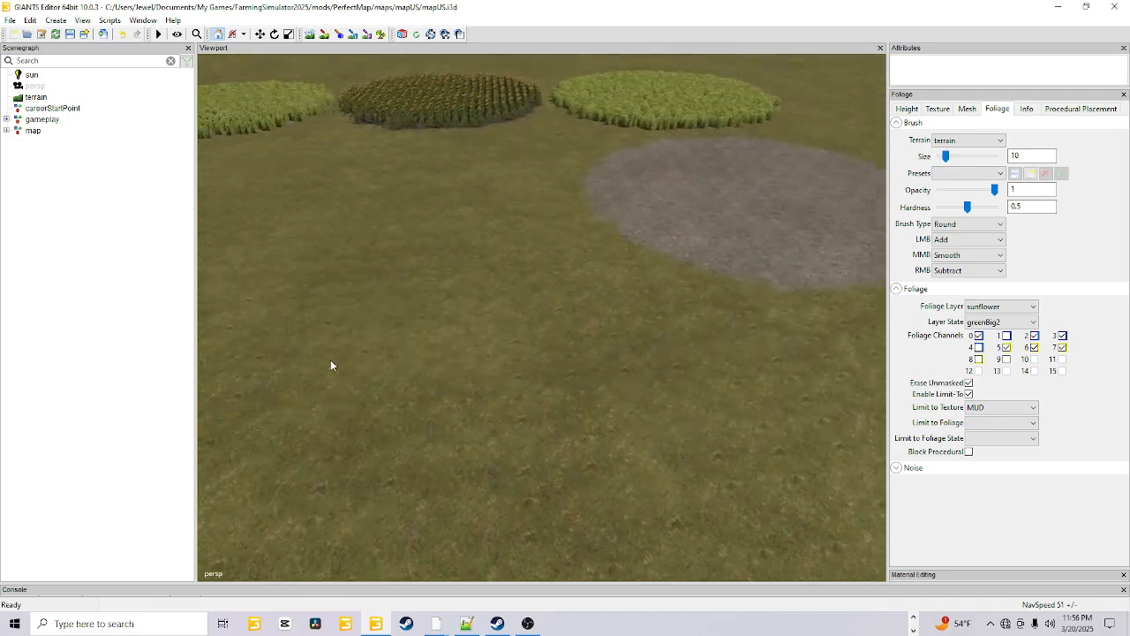
{"action": "middle_click_drag", "start_coordinate": [330, 360], "coordinate": [469, 309], "text": "alt"}
{"action": "scroll", "coordinate": [445, 334], "scroll_direction": "down", "scroll_amount": 4}
{"action": "left_click_drag", "start_coordinate": [426, 354], "coordinate": [389, 381], "text": "alt"}
{"action": "scroll", "coordinate": [389, 382], "scroll_direction": "down", "scroll_amount": 2}
{"action": "middle_click_drag", "start_coordinate": [390, 381], "coordinate": [422, 354], "text": "alt"}
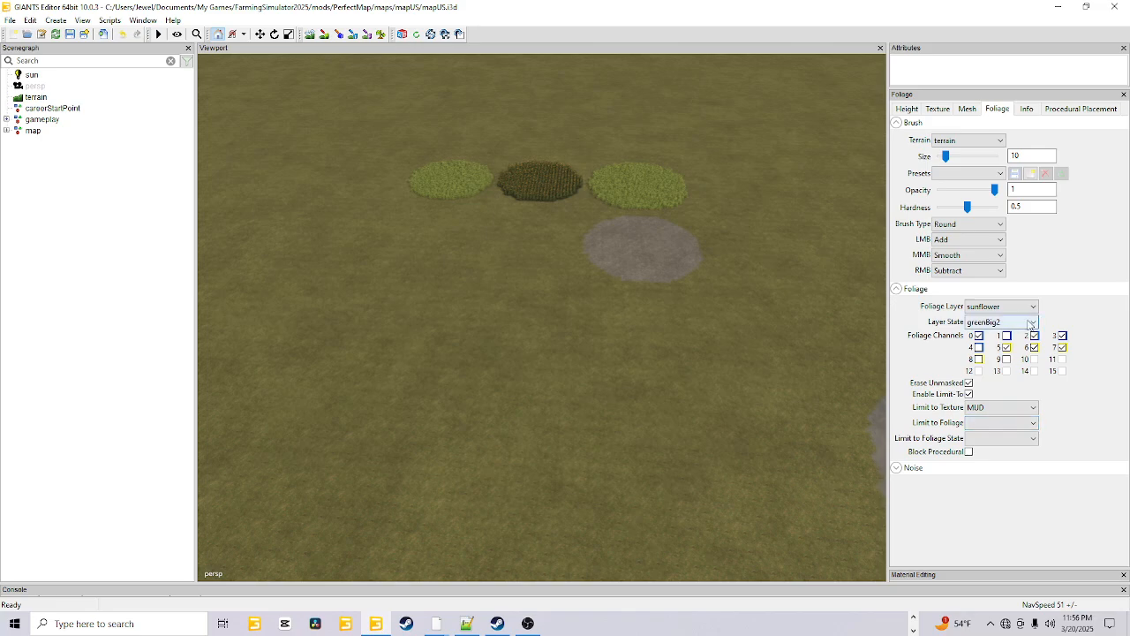
Step: Clear the sunflower layer state, then set the foliage layer to terrainDetail with the Harvest-Ready ground type
{"action": "left_click", "coordinate": [1029, 323]}
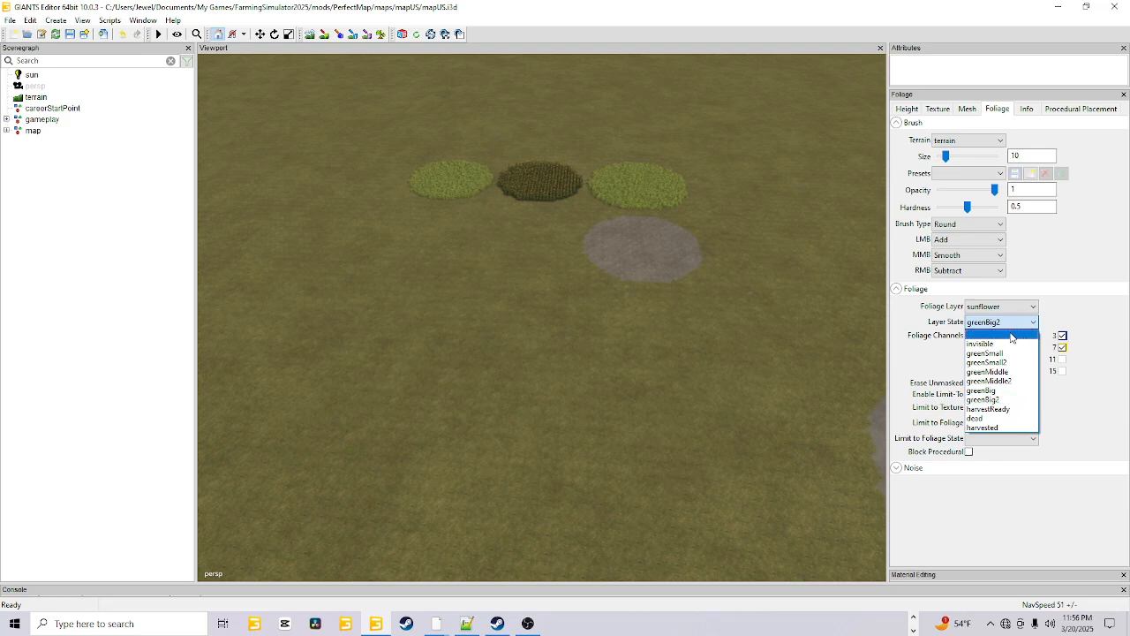
{"action": "left_click", "coordinate": [1015, 334]}
{"action": "left_click", "coordinate": [1027, 310]}
{"action": "scroll", "coordinate": [1011, 328], "scroll_direction": "up", "scroll_amount": 6}
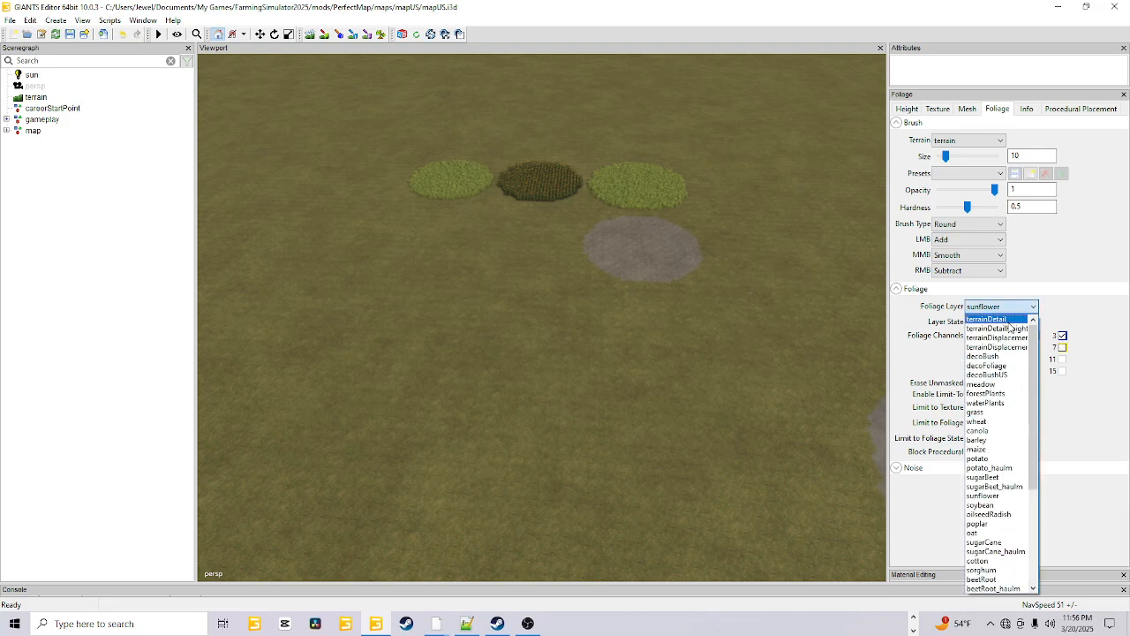
{"action": "left_click", "coordinate": [1010, 319]}
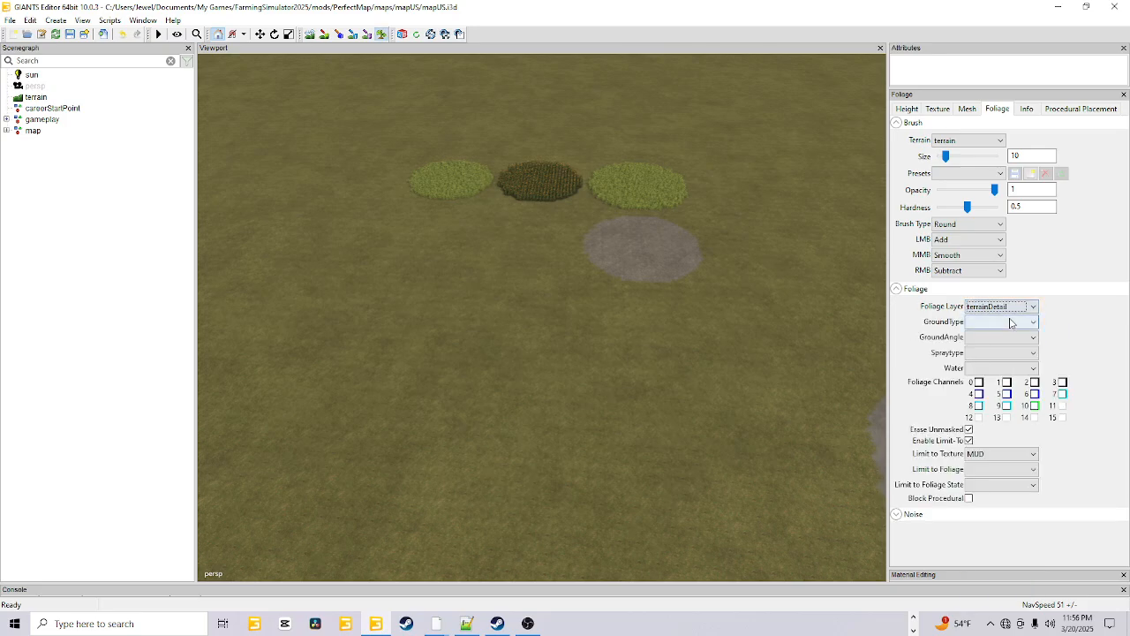
{"action": "left_click", "coordinate": [1006, 322]}
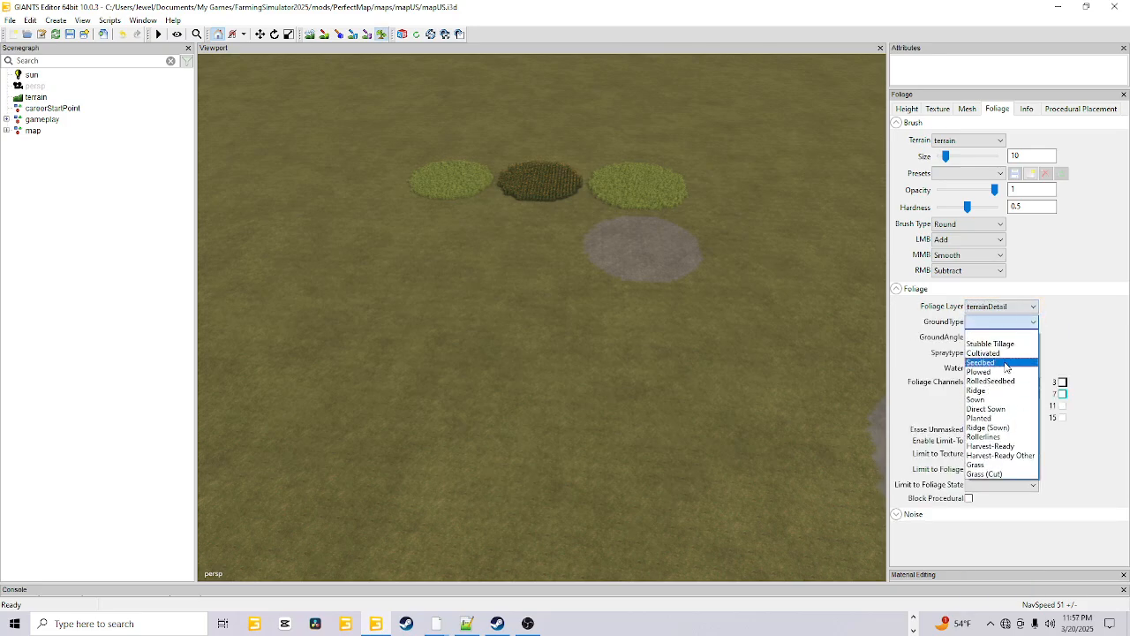
{"action": "left_click", "coordinate": [1004, 449]}
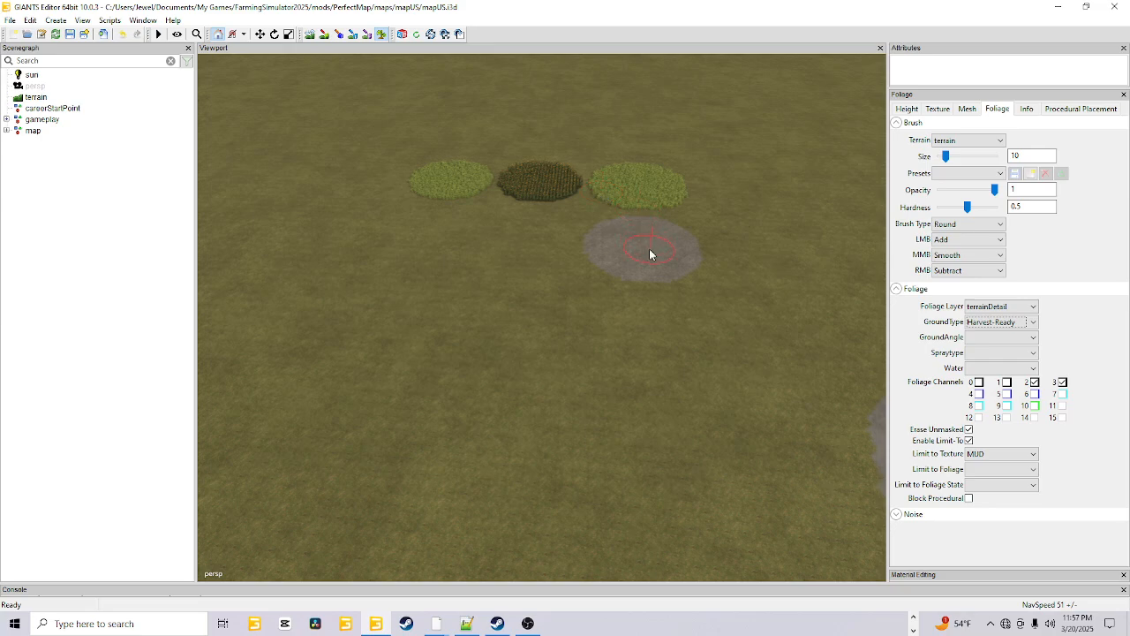
Step: Limit foliage painting to the DIRT_GRAVEL texture and paint the Harvest-Ready ground over the gravel patch near the crops
{"action": "left_click", "coordinate": [1028, 452]}
{"action": "scroll", "coordinate": [1007, 353], "scroll_direction": "up", "scroll_amount": 3}
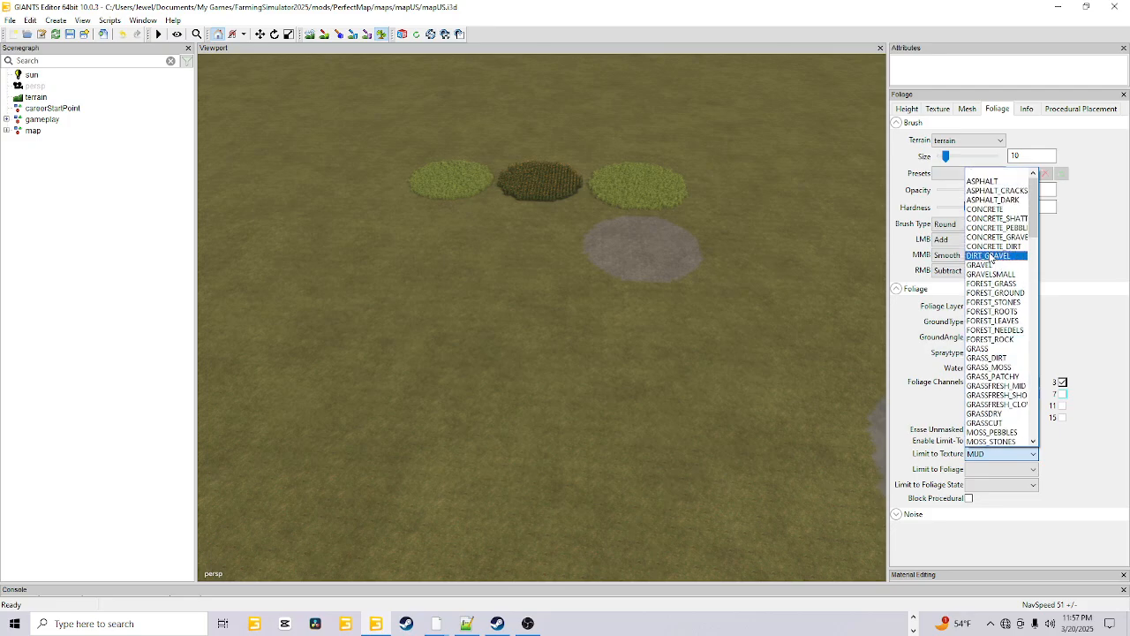
{"action": "left_click", "coordinate": [993, 242]}
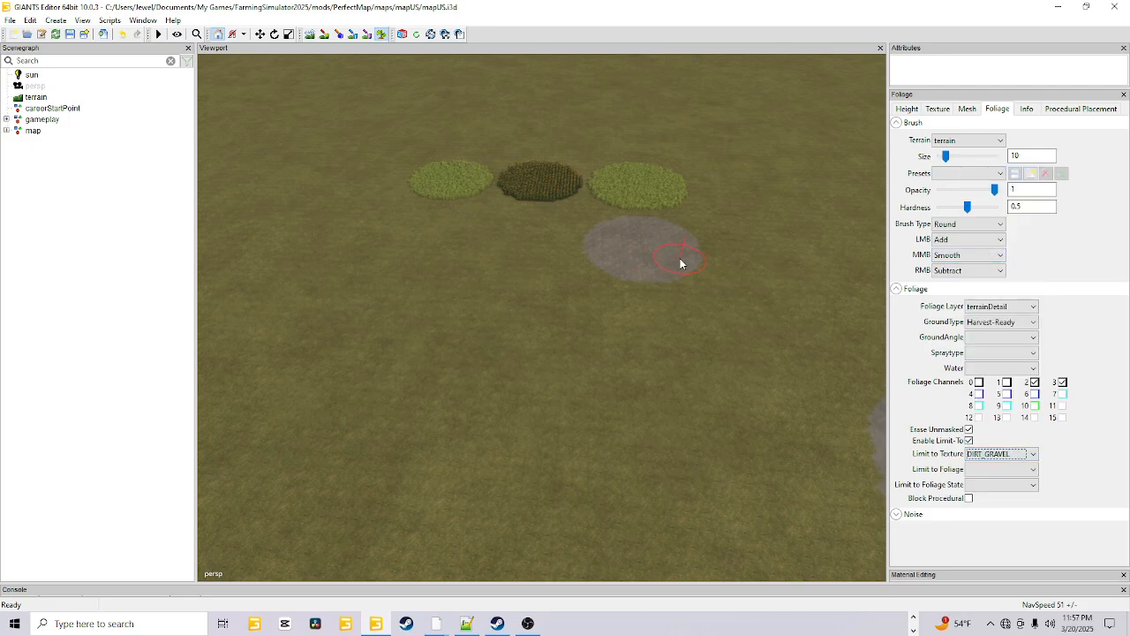
{"action": "mouse_move", "coordinate": [680, 257]}
{"action": "left_mouse_down"}
{"action": "mouse_move", "coordinate": [694, 242]}
{"action": "mouse_move", "coordinate": [674, 245]}
{"action": "mouse_move", "coordinate": [685, 284]}
{"action": "mouse_move", "coordinate": [663, 235]}
{"action": "mouse_move", "coordinate": [600, 252]}
{"action": "left_mouse_up"}
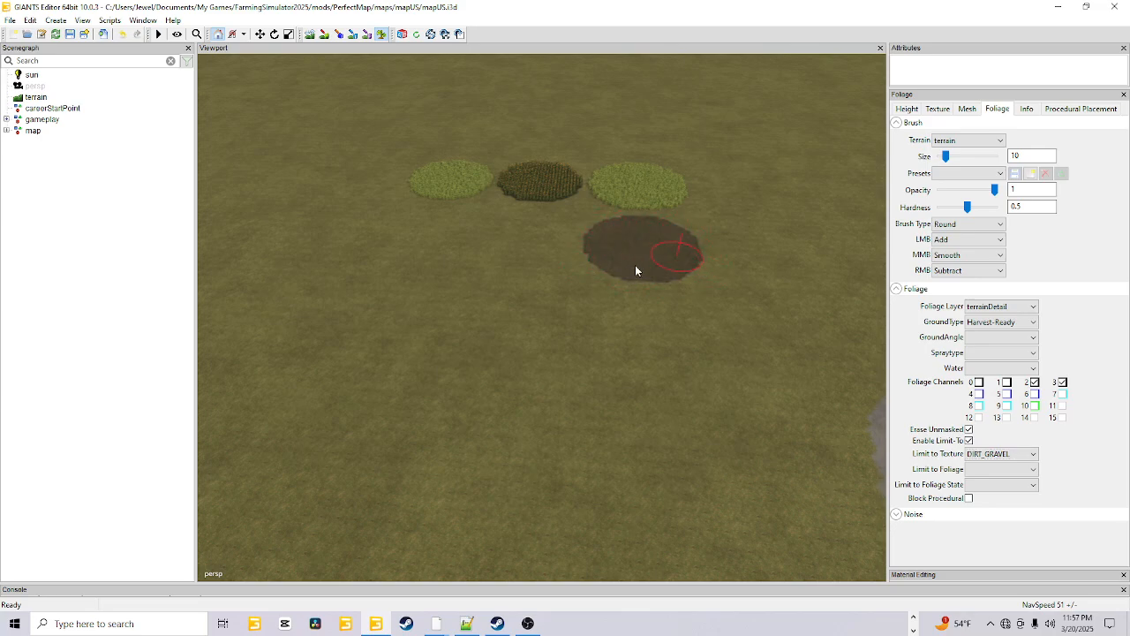
Step: Set the foliage layer to wheat with the harvestReady state and paint it over the Harvest-Ready ground patch
{"action": "left_click", "coordinate": [968, 307]}
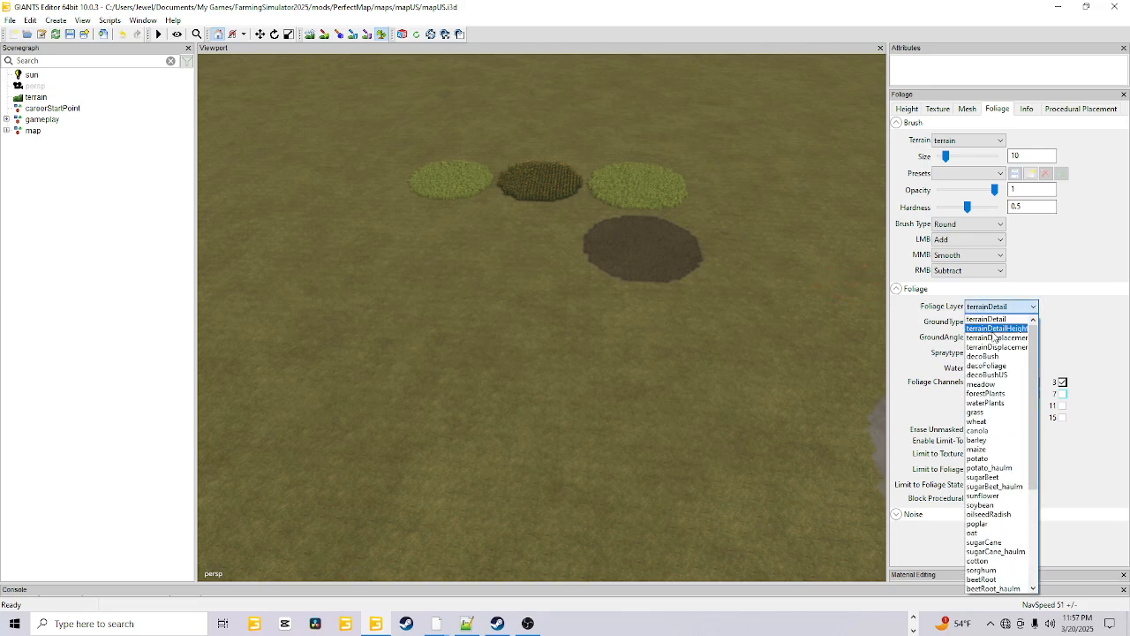
{"action": "left_click", "coordinate": [995, 422]}
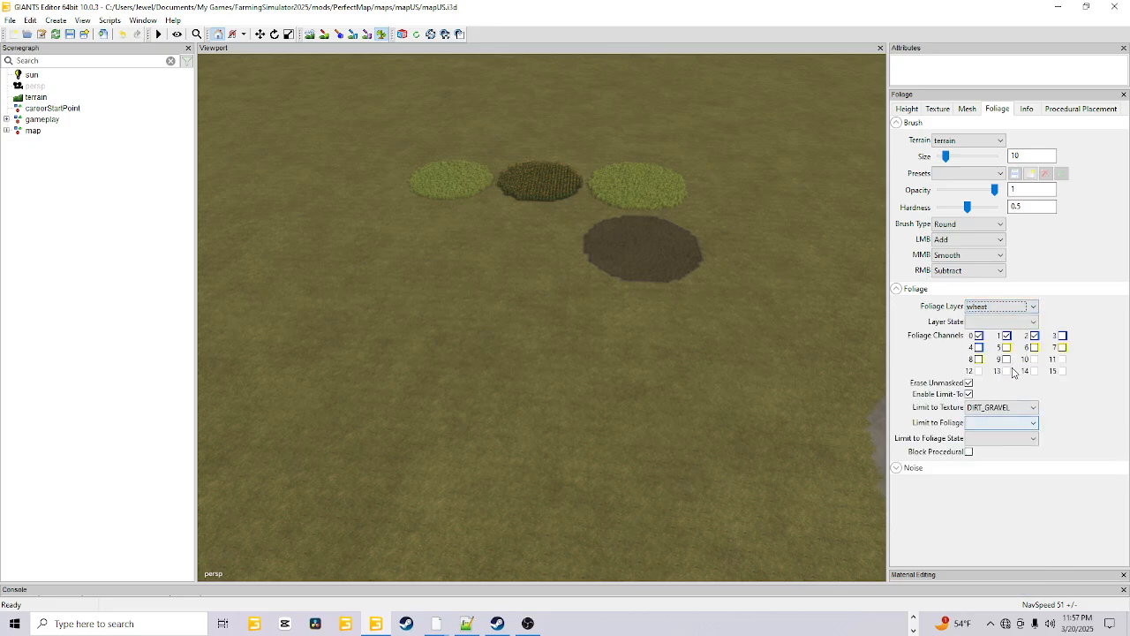
{"action": "left_click", "coordinate": [1033, 322]}
{"action": "left_click", "coordinate": [990, 412]}
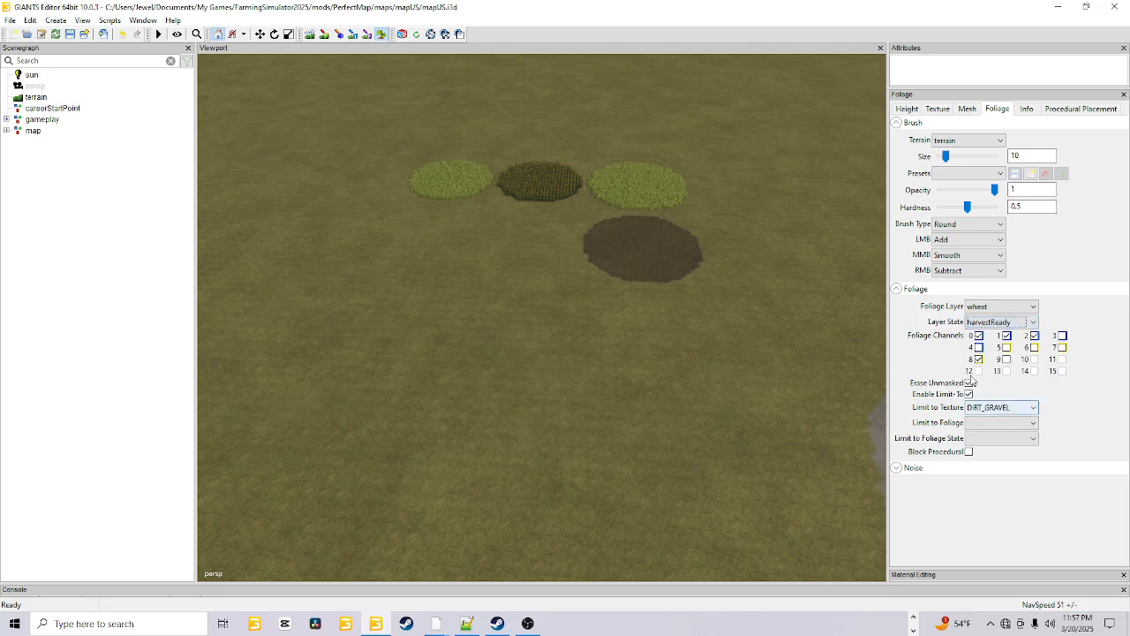
{"action": "mouse_move", "coordinate": [701, 256]}
{"action": "left_mouse_down"}
{"action": "mouse_move", "coordinate": [680, 245]}
{"action": "mouse_move", "coordinate": [594, 263]}
{"action": "mouse_move", "coordinate": [651, 228]}
{"action": "mouse_move", "coordinate": [611, 263]}
{"action": "mouse_move", "coordinate": [642, 225]}
{"action": "left_mouse_up"}
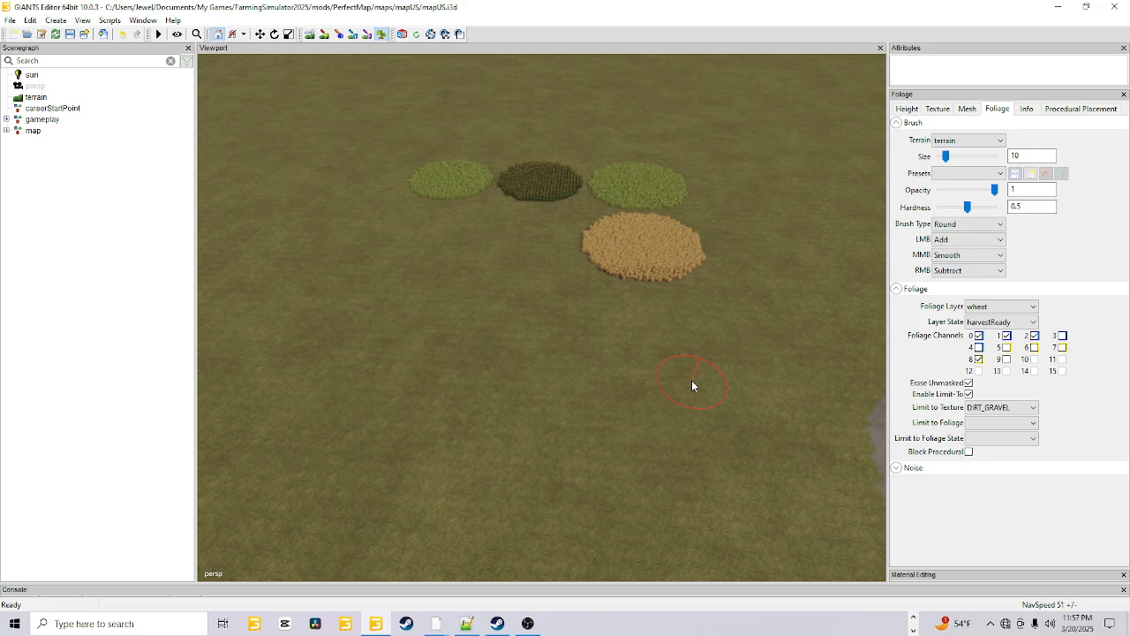
{"action": "left_click", "coordinate": [1075, 406]}
{"action": "left_click", "coordinate": [1020, 305]}
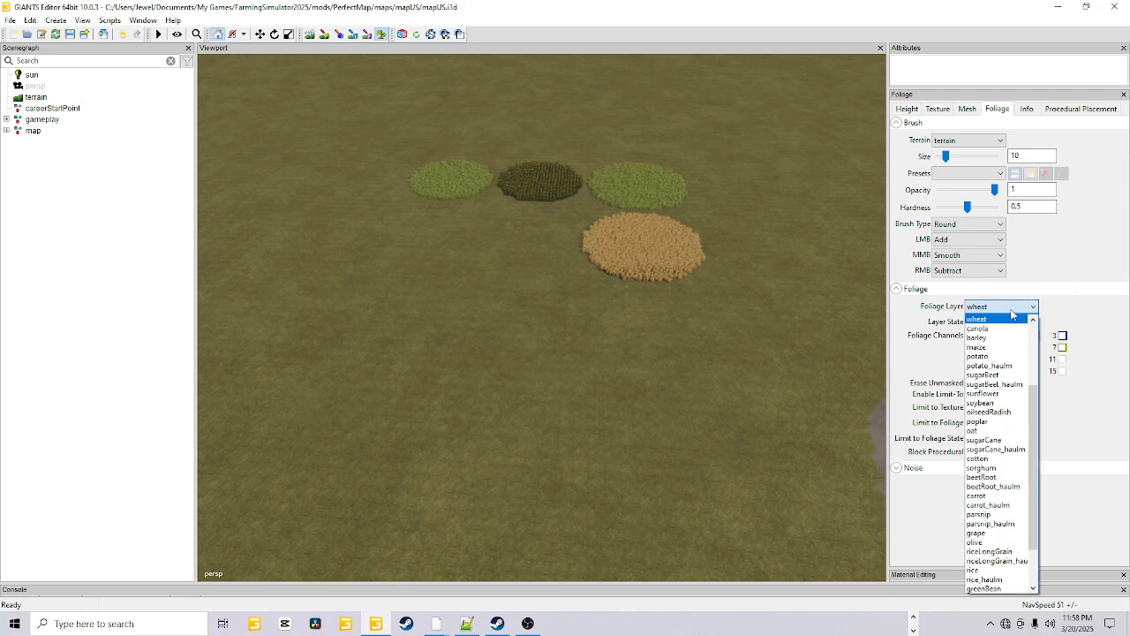
{"action": "left_click_drag", "start_coordinate": [1032, 388], "coordinate": [1035, 321]}
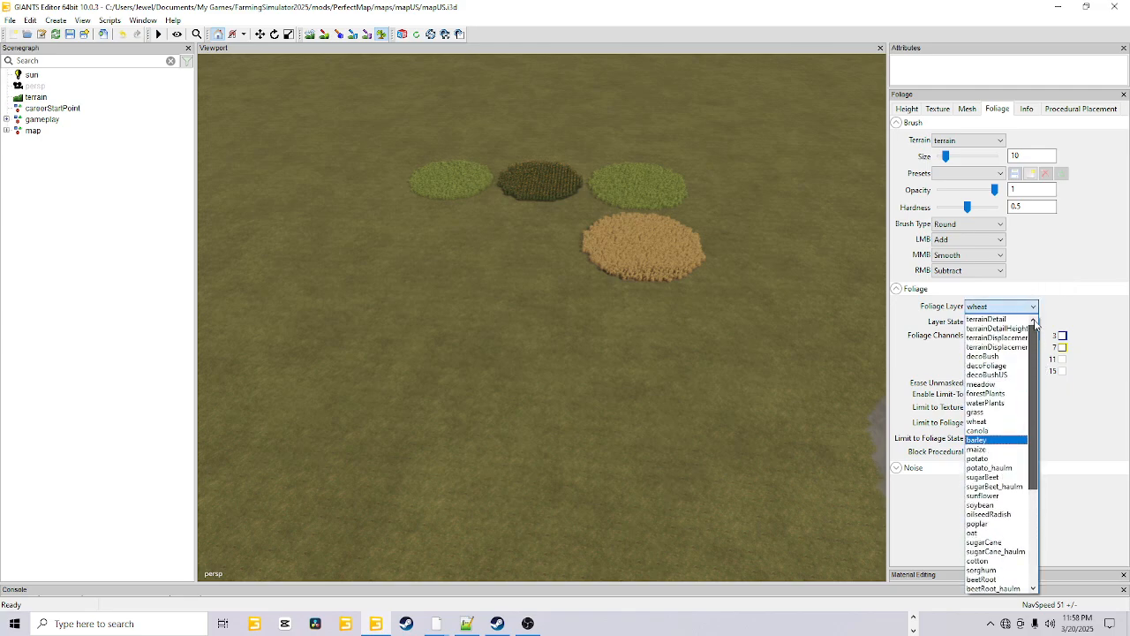
{"action": "left_click", "coordinate": [948, 112]}
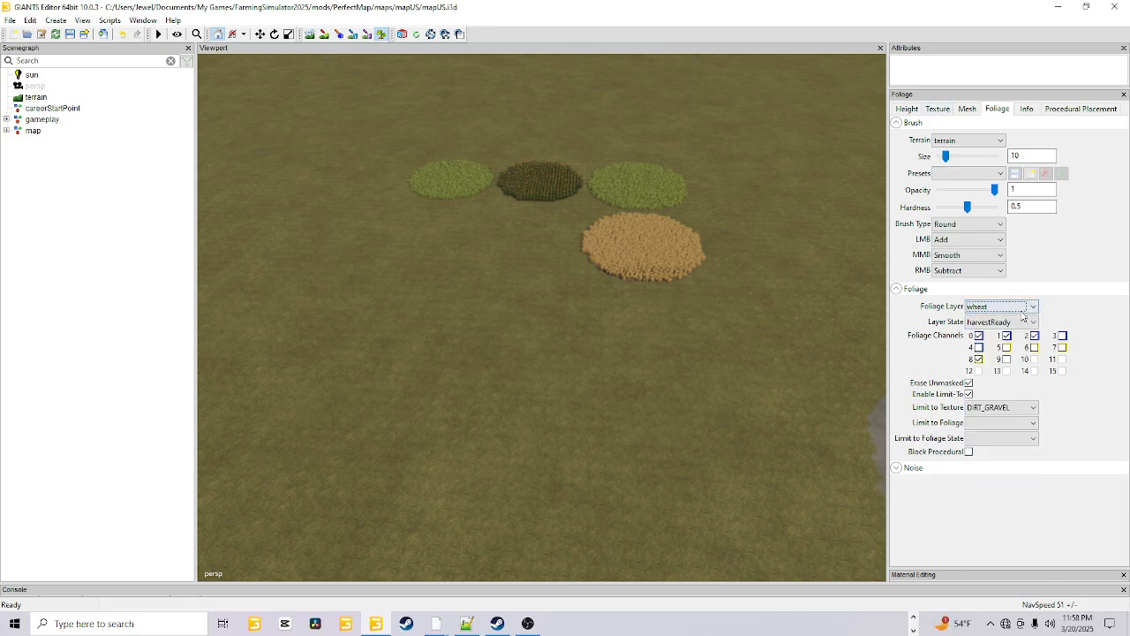
Step: Switch to terrain texture painting and set the texture layer to CONCRETE
{"action": "left_click", "coordinate": [938, 108]}
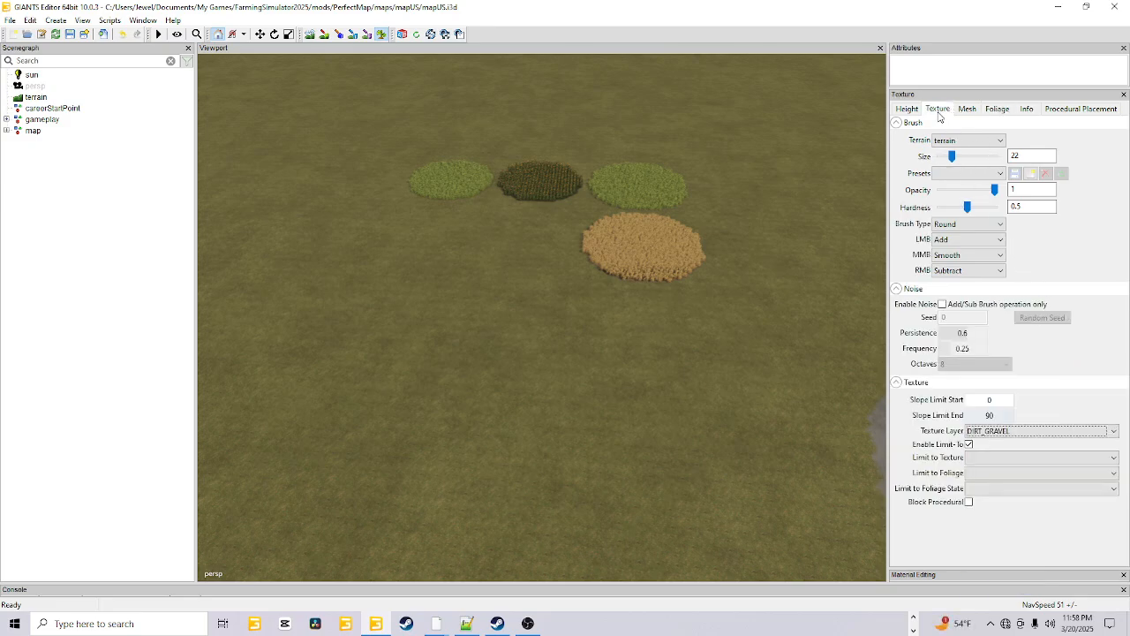
{"action": "left_click", "coordinate": [323, 36]}
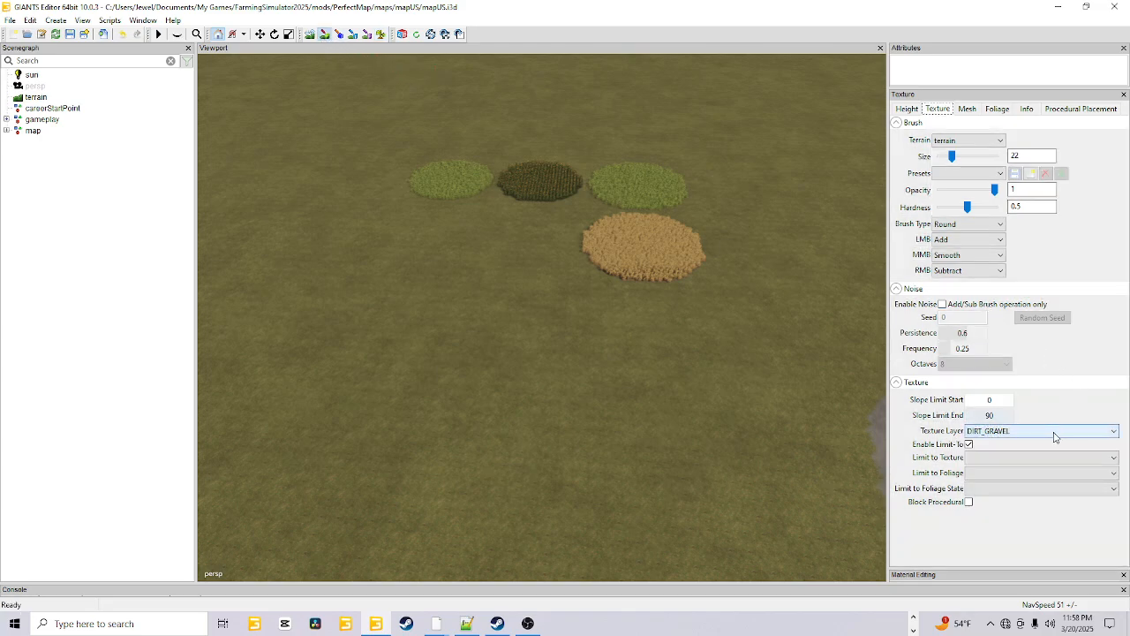
{"action": "left_click", "coordinate": [1054, 431]}
{"action": "scroll", "coordinate": [1060, 353], "scroll_direction": "up", "scroll_amount": 3}
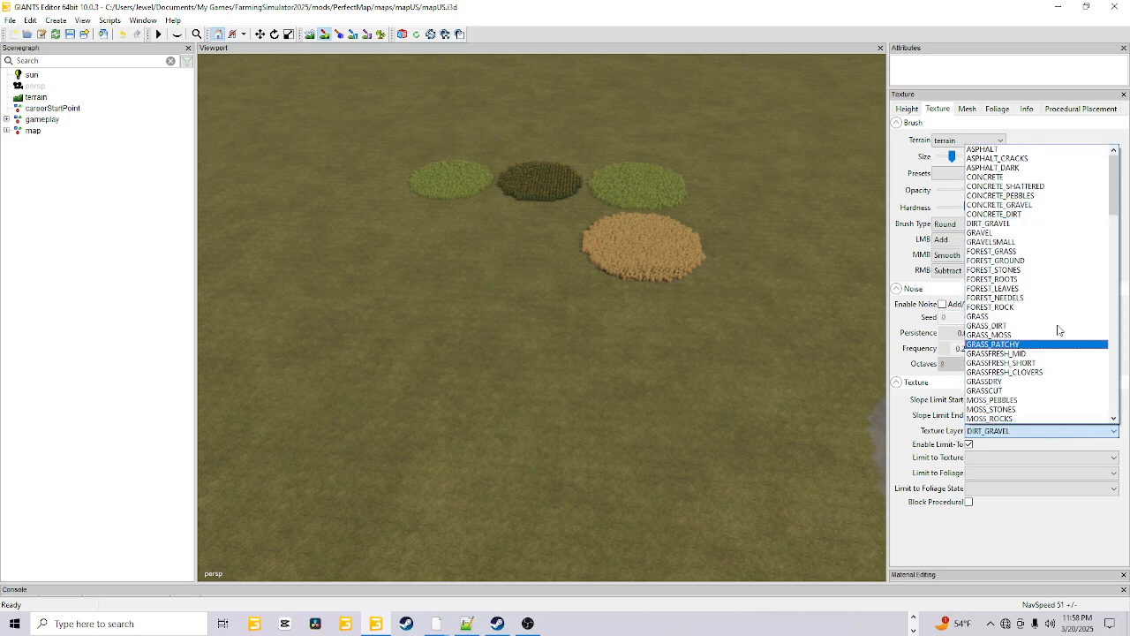
{"action": "left_click", "coordinate": [986, 177]}
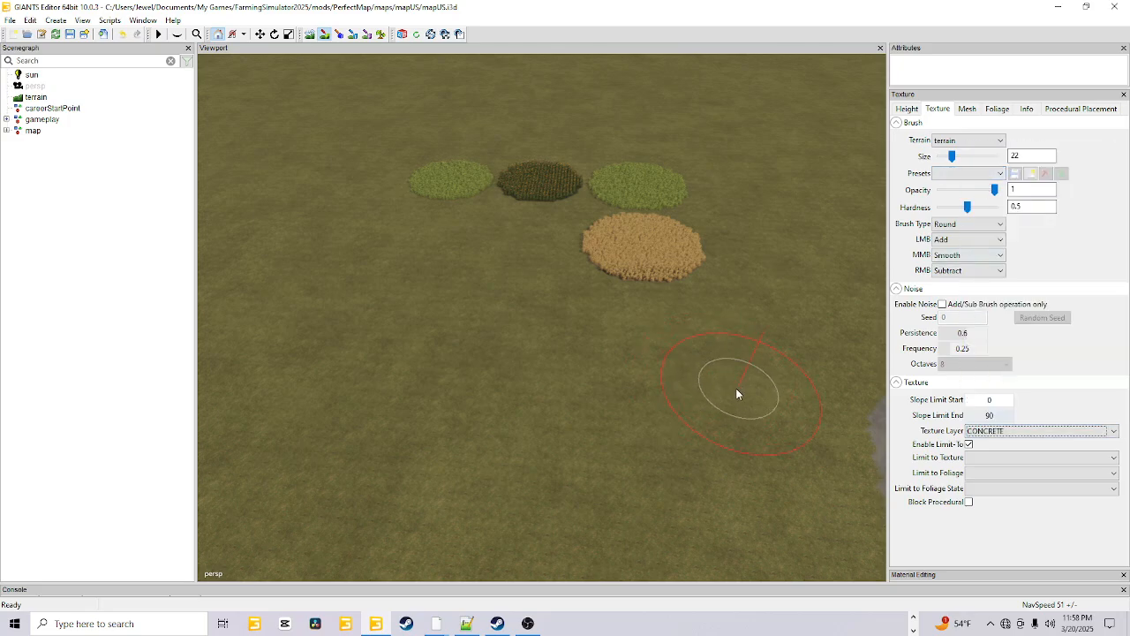
Step: Reduce the texture brush size to 10 and paint a concrete road looping around the crop patches, open at one corner
{"action": "scroll", "coordinate": [720, 403], "scroll_direction": "down", "scroll_amount": 9, "text": "ctrl"}
{"action": "mouse_move", "coordinate": [716, 403]}
{"action": "left_mouse_down"}
{"action": "mouse_move", "coordinate": [424, 403]}
{"action": "mouse_move", "coordinate": [306, 365]}
{"action": "mouse_move", "coordinate": [334, 226]}
{"action": "left_mouse_up"}
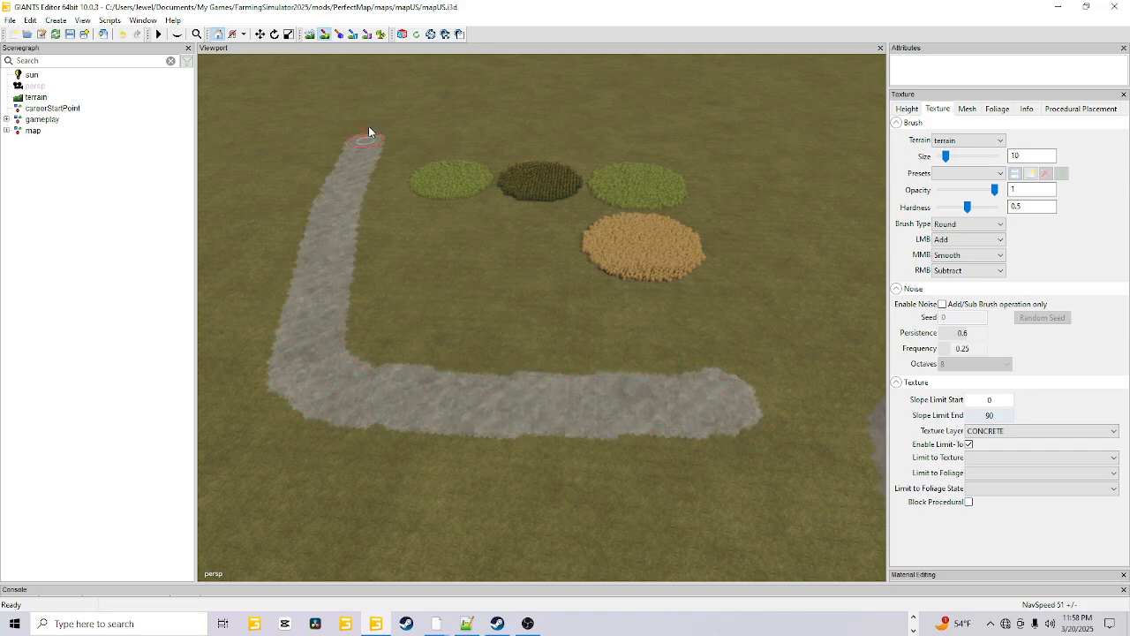
{"action": "mouse_move", "coordinate": [369, 131]}
{"action": "left_mouse_down"}
{"action": "mouse_move", "coordinate": [436, 86]}
{"action": "mouse_move", "coordinate": [586, 113]}
{"action": "left_mouse_up"}
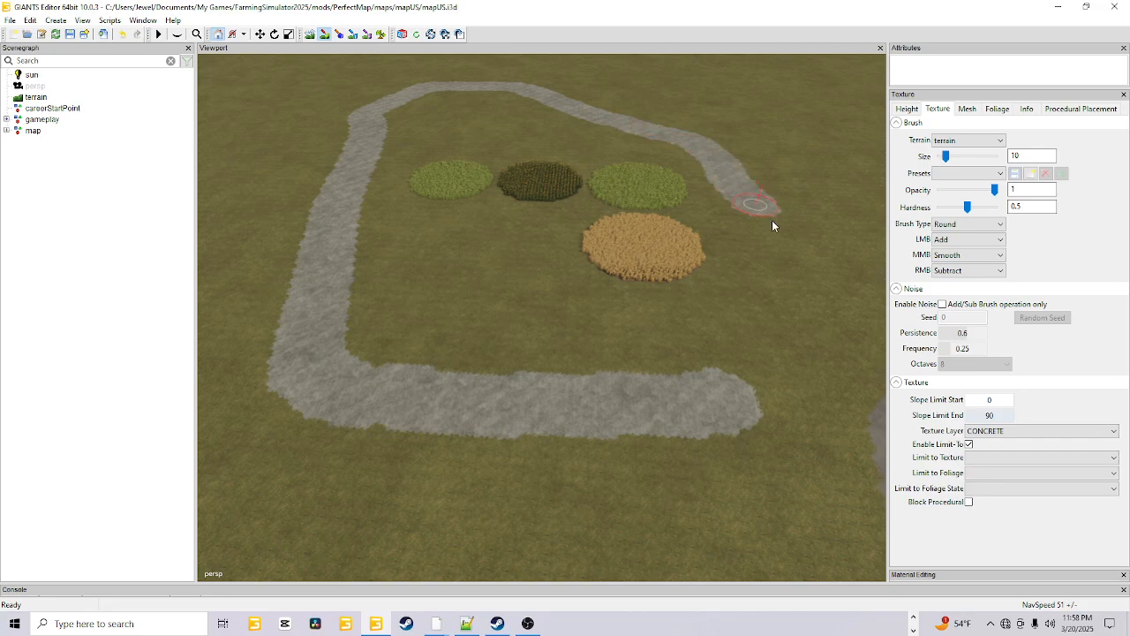
{"action": "left_click_drag", "start_coordinate": [830, 307], "coordinate": [858, 323]}
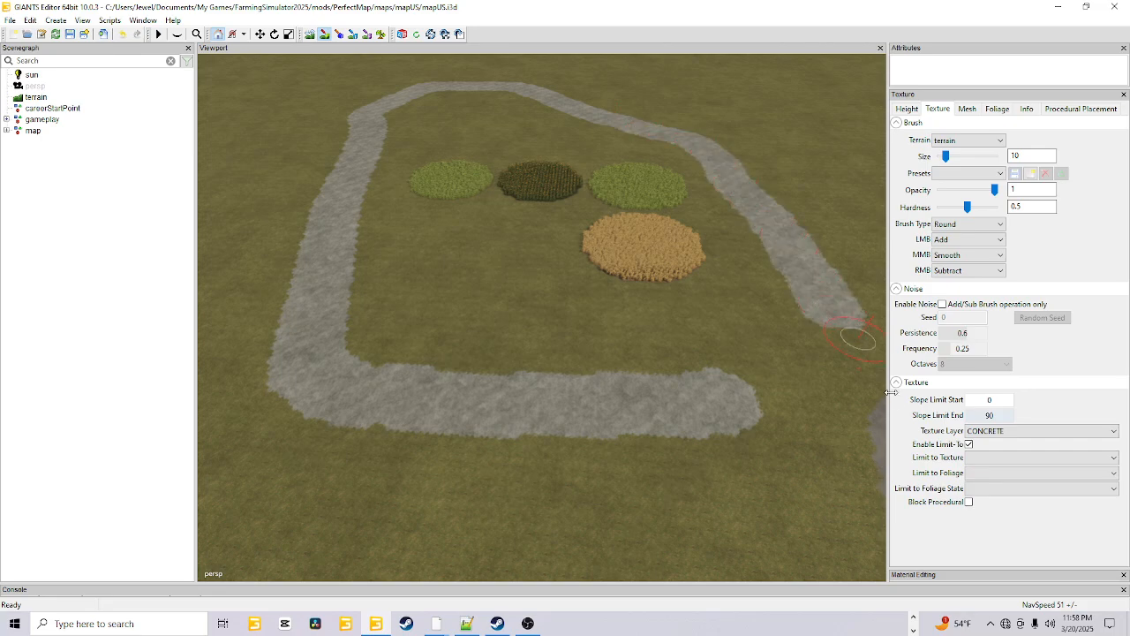
Step: Set the texture layer to rock01 and limit texture painting to the CONCRETE texture
{"action": "left_click", "coordinate": [1018, 434]}
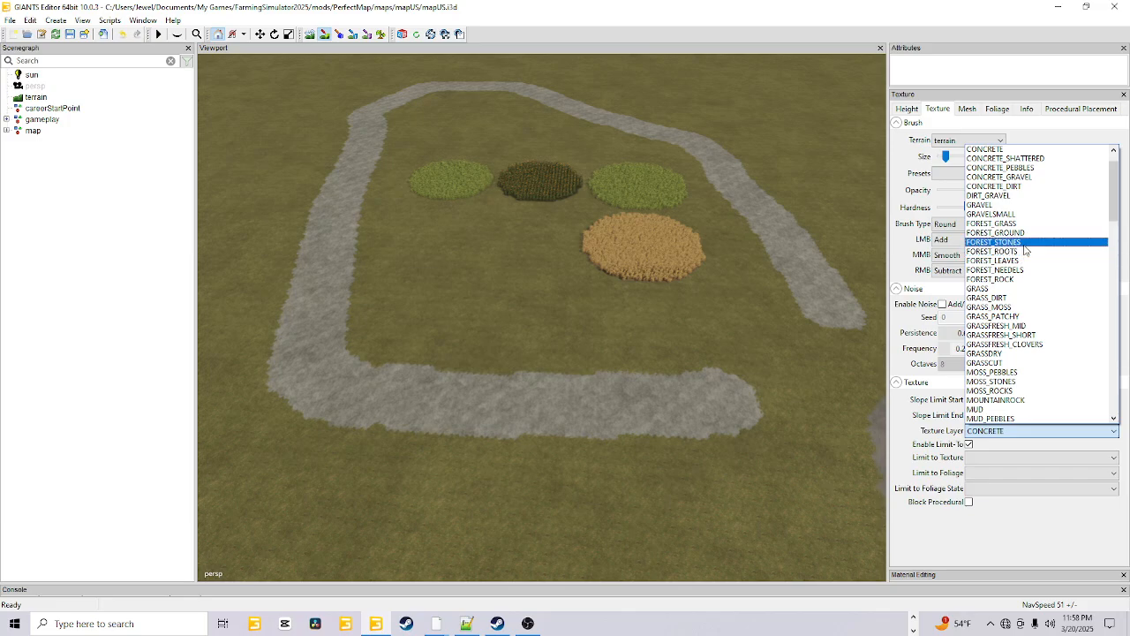
{"action": "scroll", "coordinate": [1016, 374], "scroll_direction": "down", "scroll_amount": 9}
{"action": "scroll", "coordinate": [1016, 374], "scroll_direction": "down", "scroll_amount": 18}
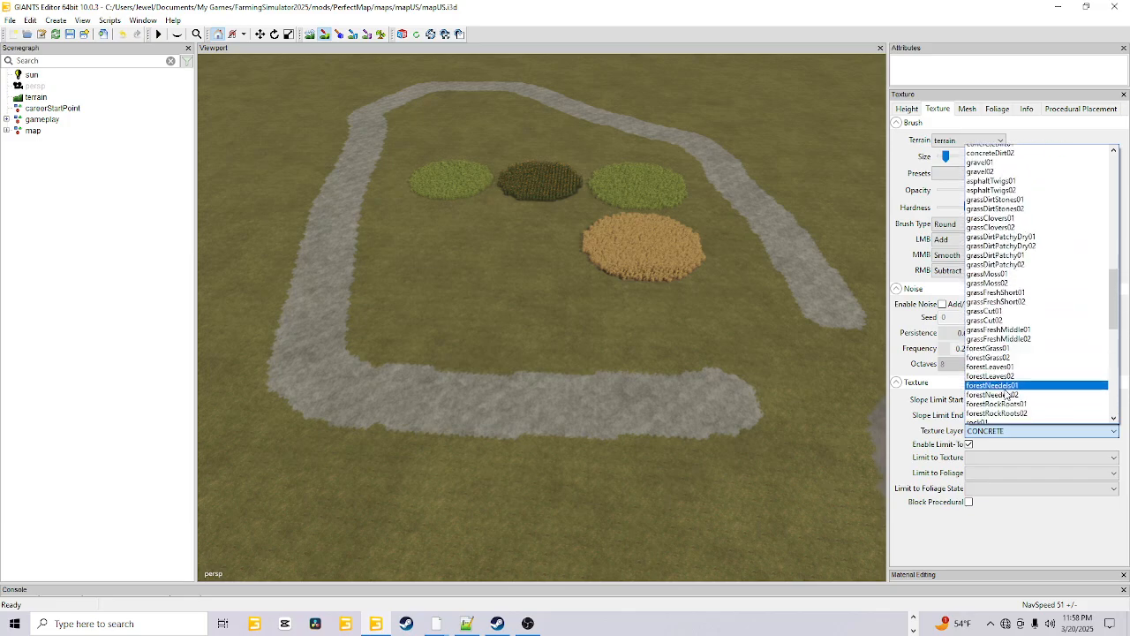
{"action": "scroll", "coordinate": [1005, 395], "scroll_direction": "down", "scroll_amount": 5}
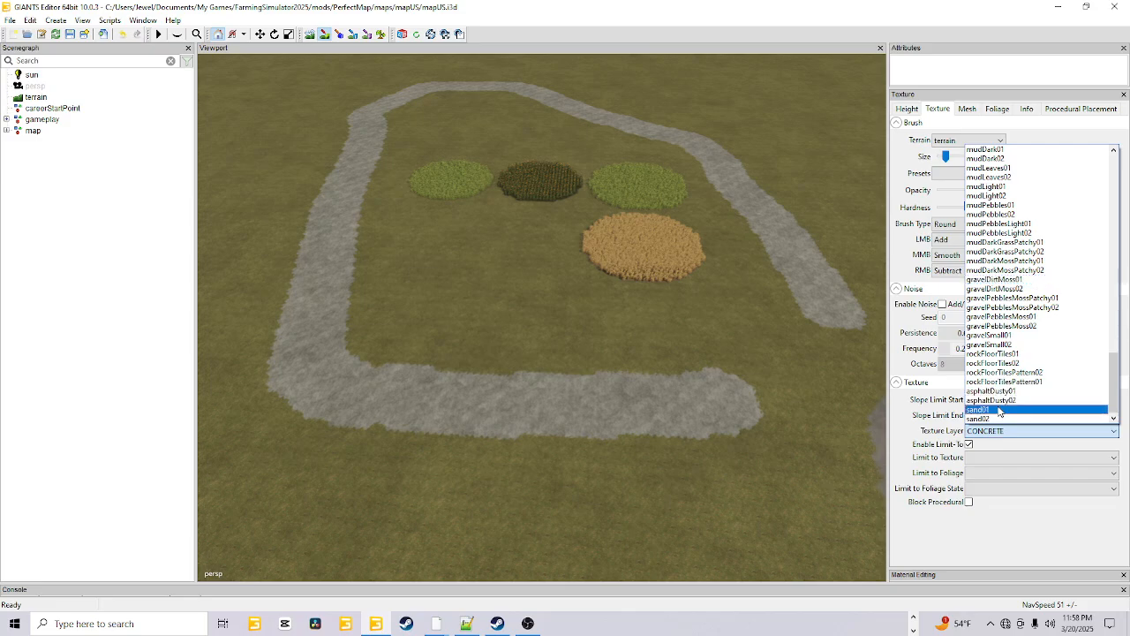
{"action": "scroll", "coordinate": [999, 411], "scroll_direction": "up", "scroll_amount": 11}
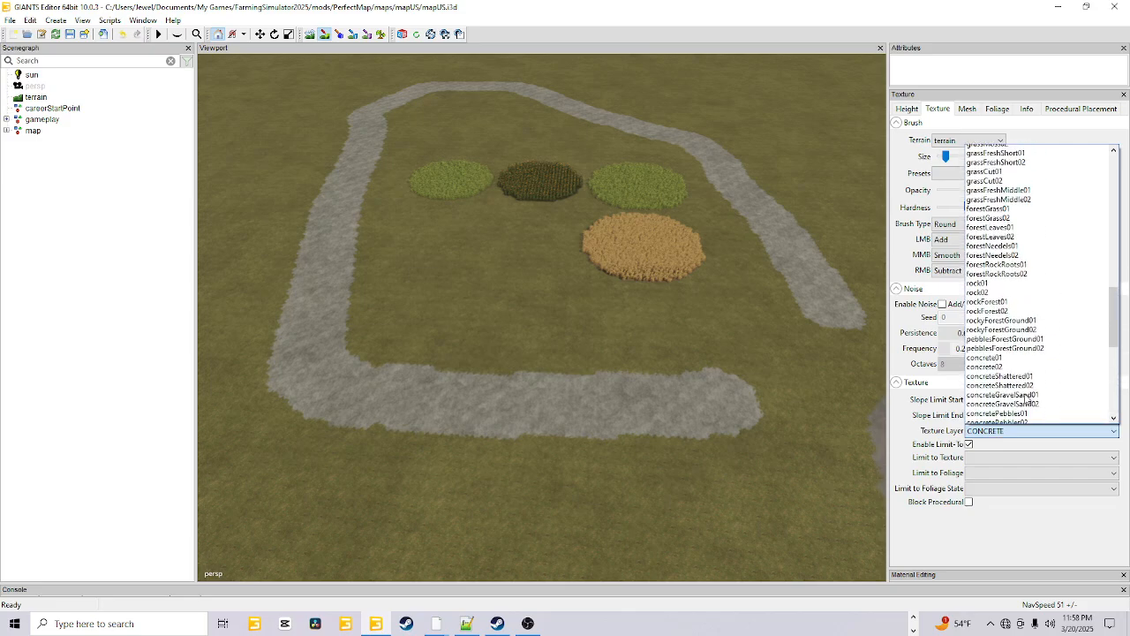
{"action": "scroll", "coordinate": [1027, 401], "scroll_direction": "up", "scroll_amount": 10}
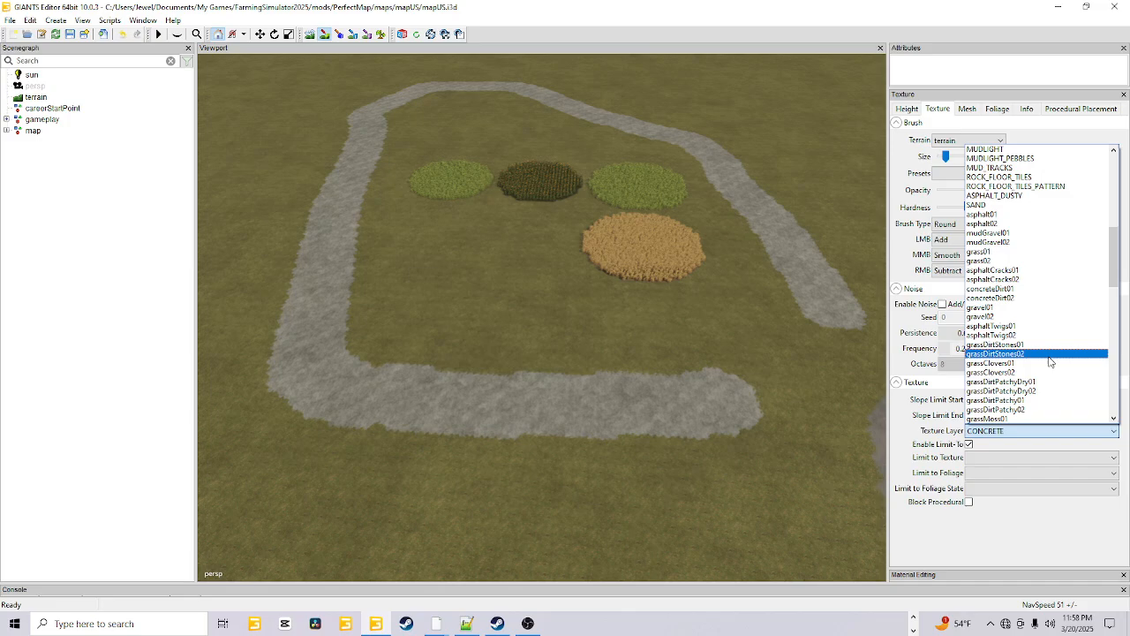
{"action": "scroll", "coordinate": [1049, 360], "scroll_direction": "down", "scroll_amount": 2}
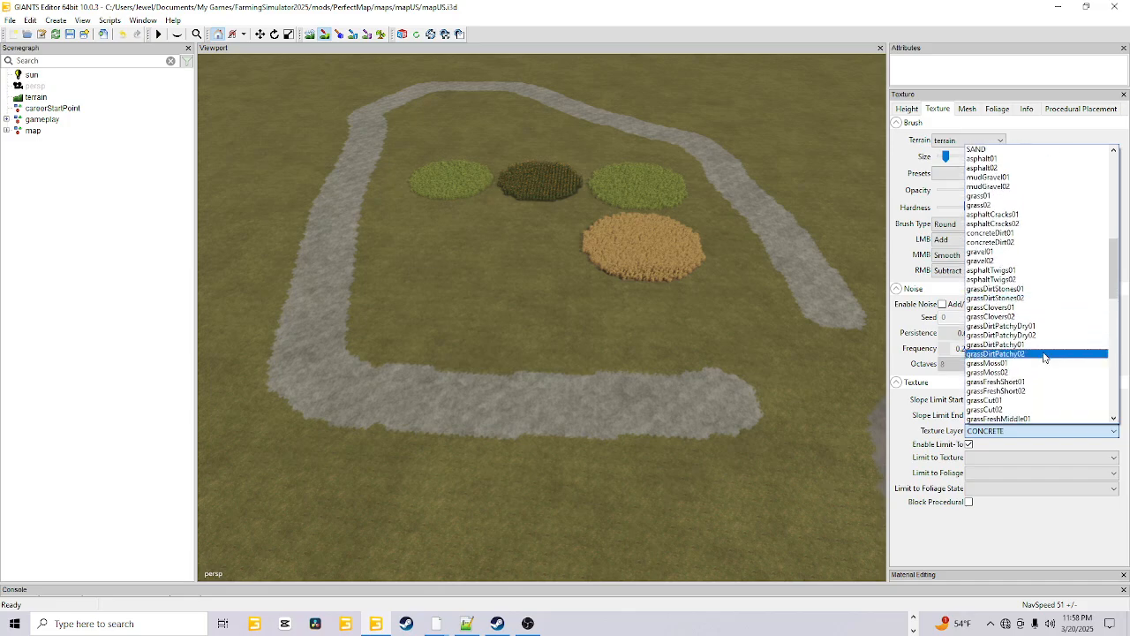
{"action": "scroll", "coordinate": [1038, 350], "scroll_direction": "down", "scroll_amount": 4}
{"action": "scroll", "coordinate": [1037, 350], "scroll_direction": "down", "scroll_amount": 7}
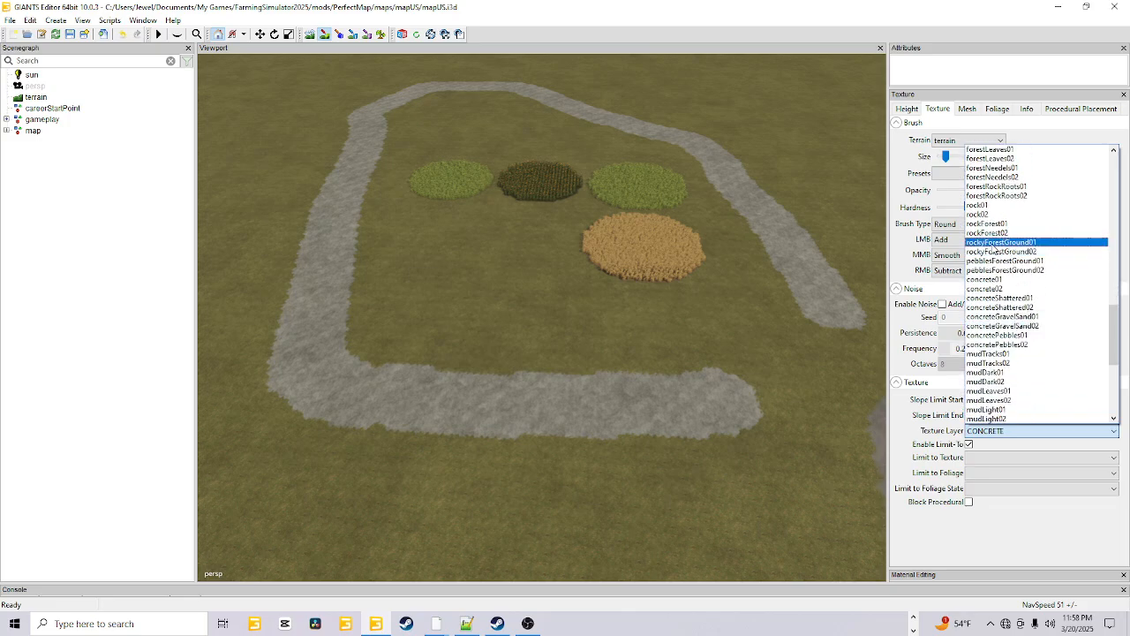
{"action": "left_click", "coordinate": [993, 206]}
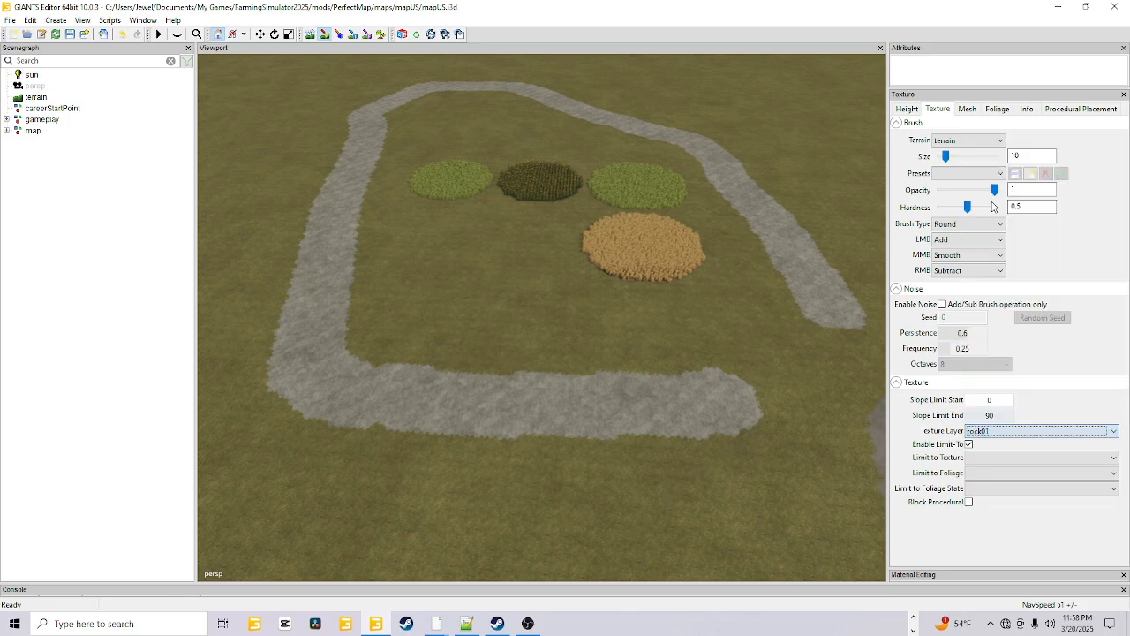
{"action": "left_click", "coordinate": [1005, 457]}
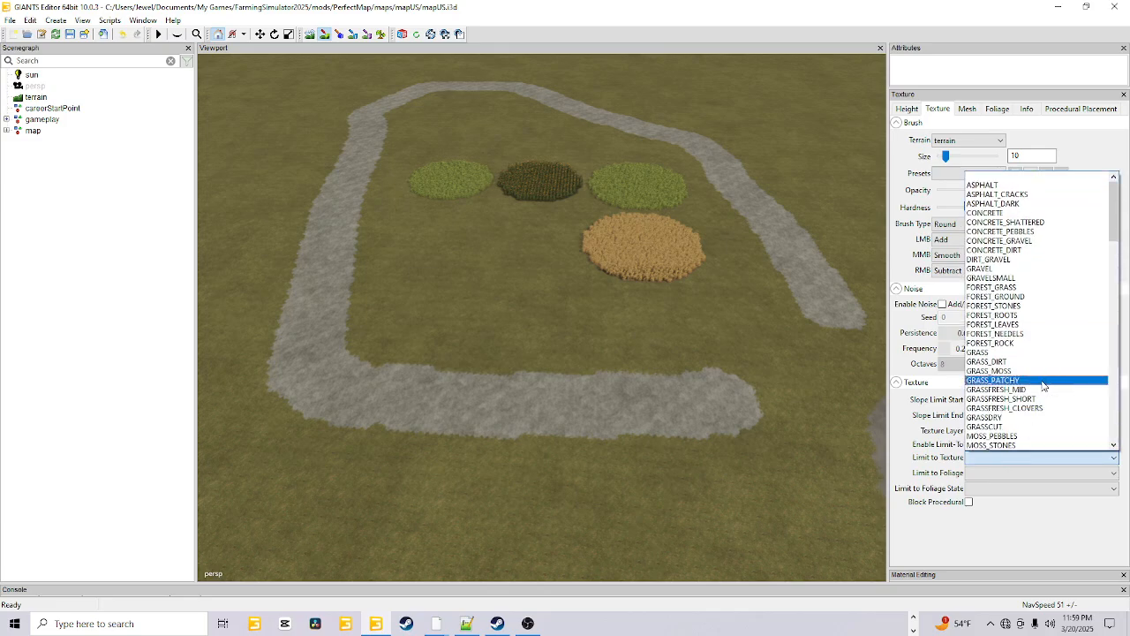
{"action": "left_click", "coordinate": [1013, 214]}
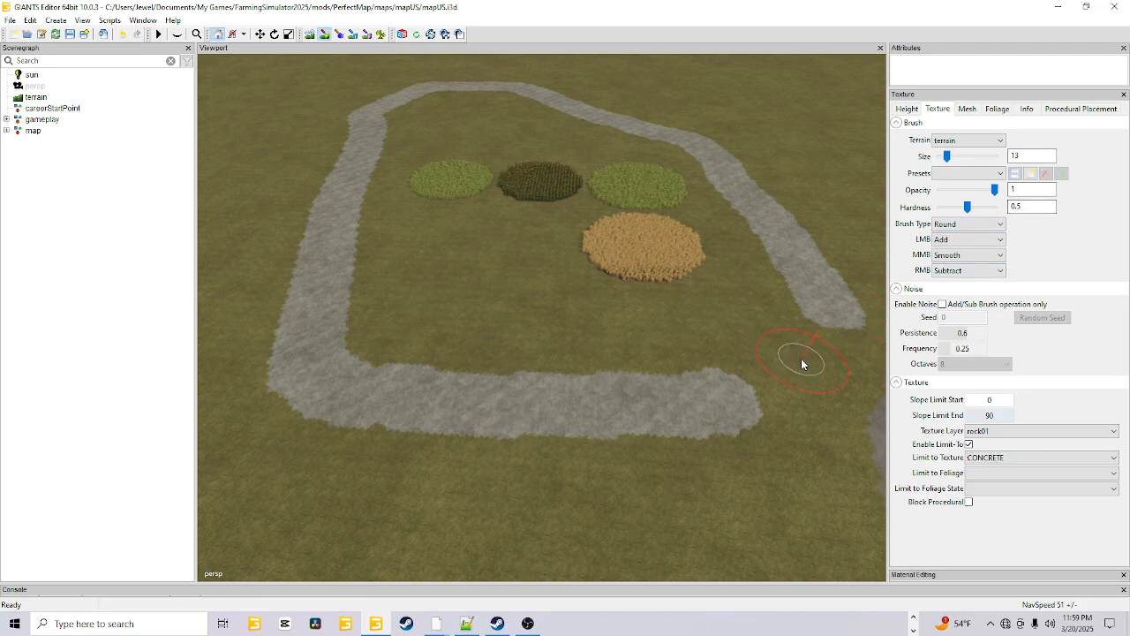
Step: Reduce the brush size to 9.5 and paint rock01 over the entire concrete road around the crop patches
{"action": "scroll", "coordinate": [801, 364], "scroll_direction": "down", "scroll_amount": 7}
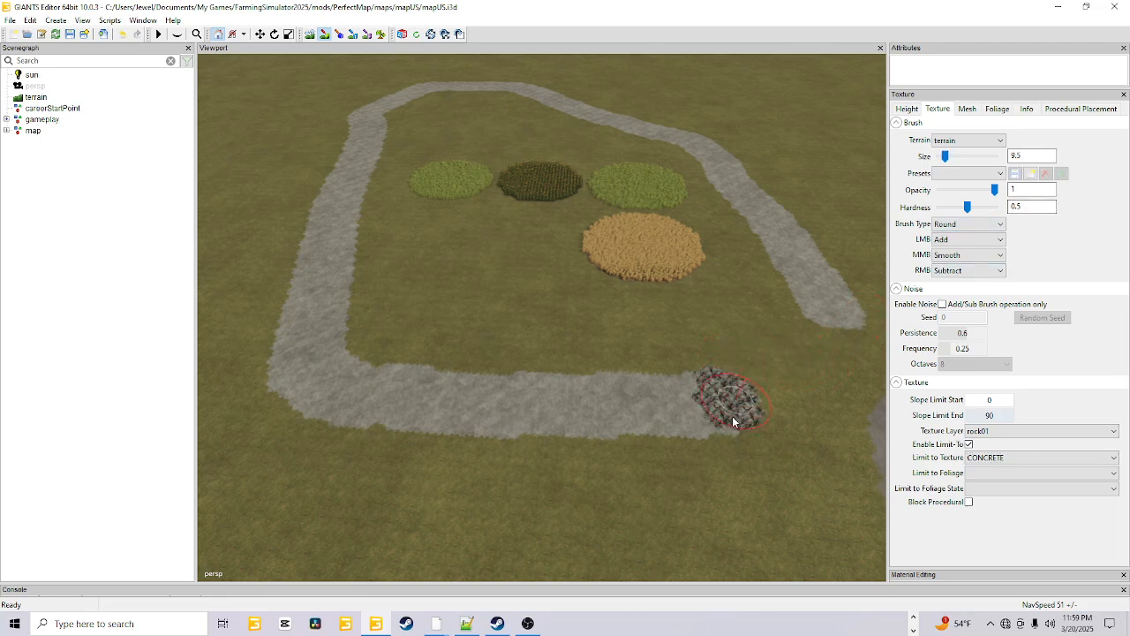
{"action": "mouse_move", "coordinate": [732, 416]}
{"action": "left_mouse_down"}
{"action": "mouse_move", "coordinate": [690, 394]}
{"action": "mouse_move", "coordinate": [632, 410]}
{"action": "mouse_move", "coordinate": [678, 435]}
{"action": "left_mouse_up"}
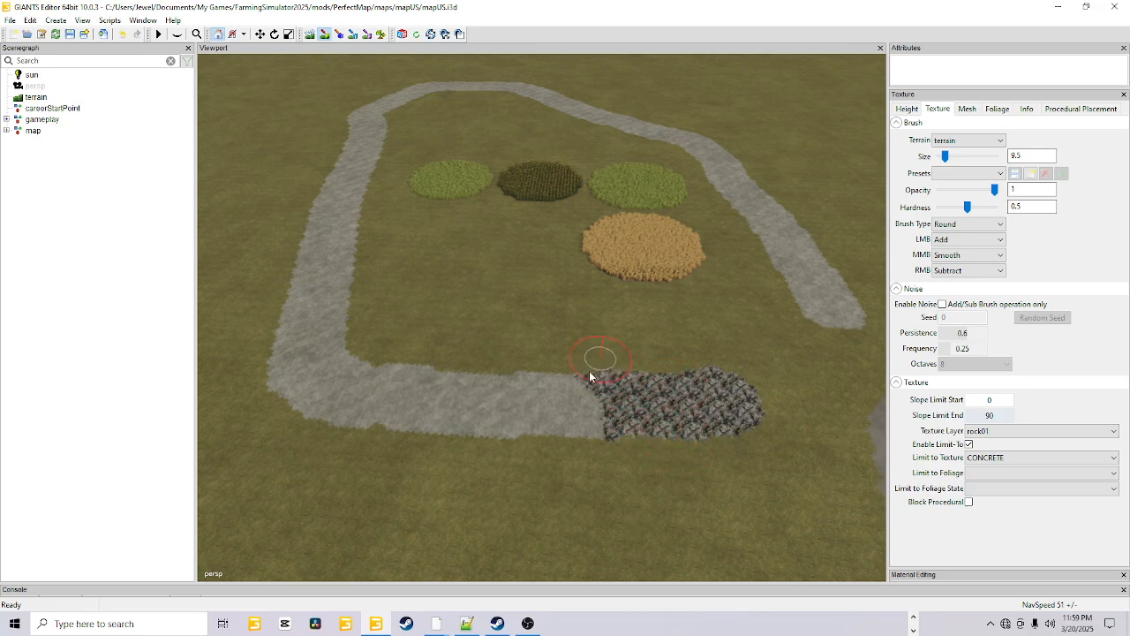
{"action": "mouse_move", "coordinate": [590, 376]}
{"action": "left_mouse_down"}
{"action": "mouse_move", "coordinate": [576, 457]}
{"action": "mouse_move", "coordinate": [524, 365]}
{"action": "mouse_move", "coordinate": [489, 459]}
{"action": "mouse_move", "coordinate": [455, 385]}
{"action": "mouse_move", "coordinate": [402, 401]}
{"action": "mouse_move", "coordinate": [346, 387]}
{"action": "mouse_move", "coordinate": [357, 412]}
{"action": "mouse_move", "coordinate": [328, 321]}
{"action": "mouse_move", "coordinate": [269, 395]}
{"action": "left_mouse_up"}
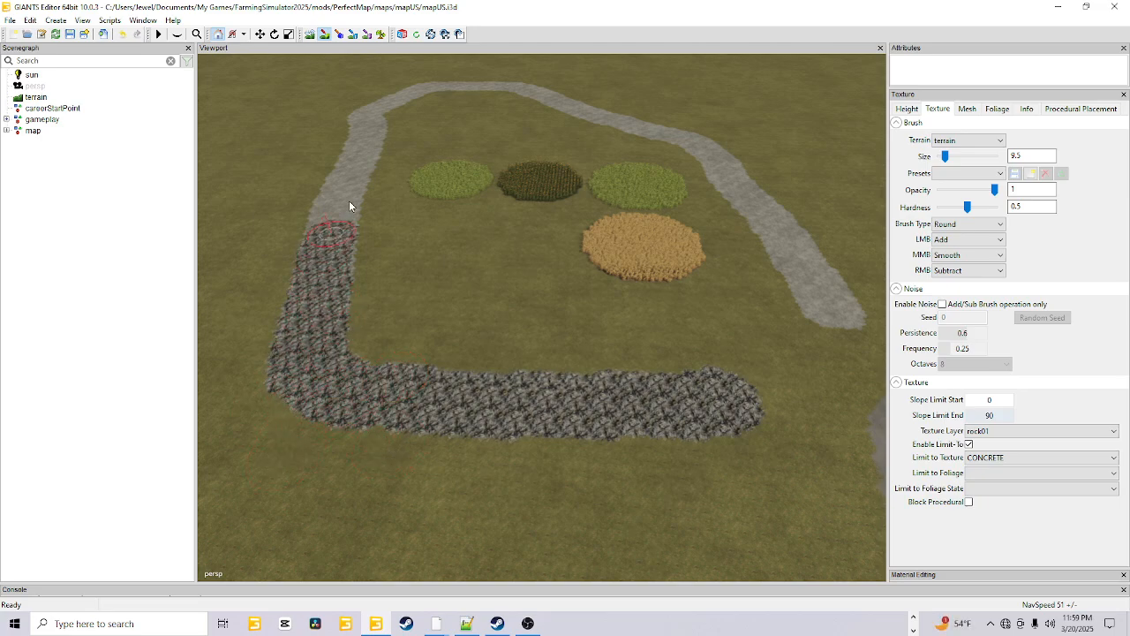
{"action": "mouse_move", "coordinate": [351, 209]}
{"action": "left_mouse_down"}
{"action": "mouse_move", "coordinate": [374, 93]}
{"action": "mouse_move", "coordinate": [308, 302]}
{"action": "mouse_move", "coordinate": [364, 200]}
{"action": "left_mouse_up"}
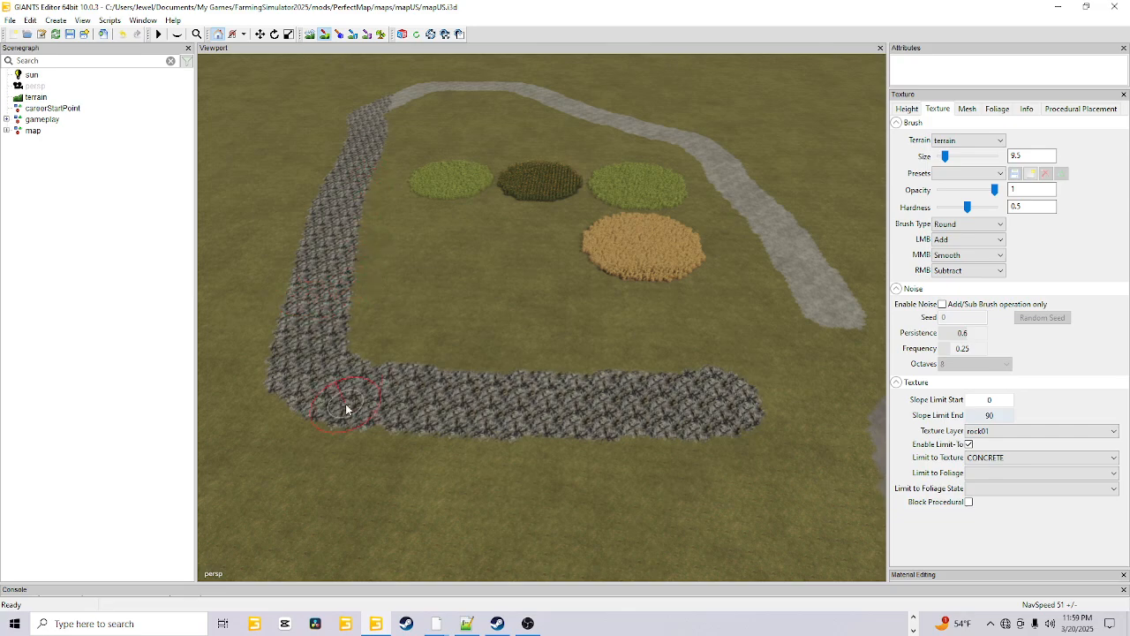
{"action": "mouse_move", "coordinate": [439, 97]}
{"action": "left_mouse_down"}
{"action": "mouse_move", "coordinate": [401, 97]}
{"action": "mouse_move", "coordinate": [463, 82]}
{"action": "mouse_move", "coordinate": [545, 99]}
{"action": "mouse_move", "coordinate": [514, 91]}
{"action": "left_mouse_up"}
{"action": "mouse_move", "coordinate": [653, 154]}
{"action": "left_mouse_down"}
{"action": "mouse_move", "coordinate": [757, 212]}
{"action": "mouse_move", "coordinate": [595, 106]}
{"action": "mouse_move", "coordinate": [686, 142]}
{"action": "mouse_move", "coordinate": [640, 150]}
{"action": "left_mouse_up"}
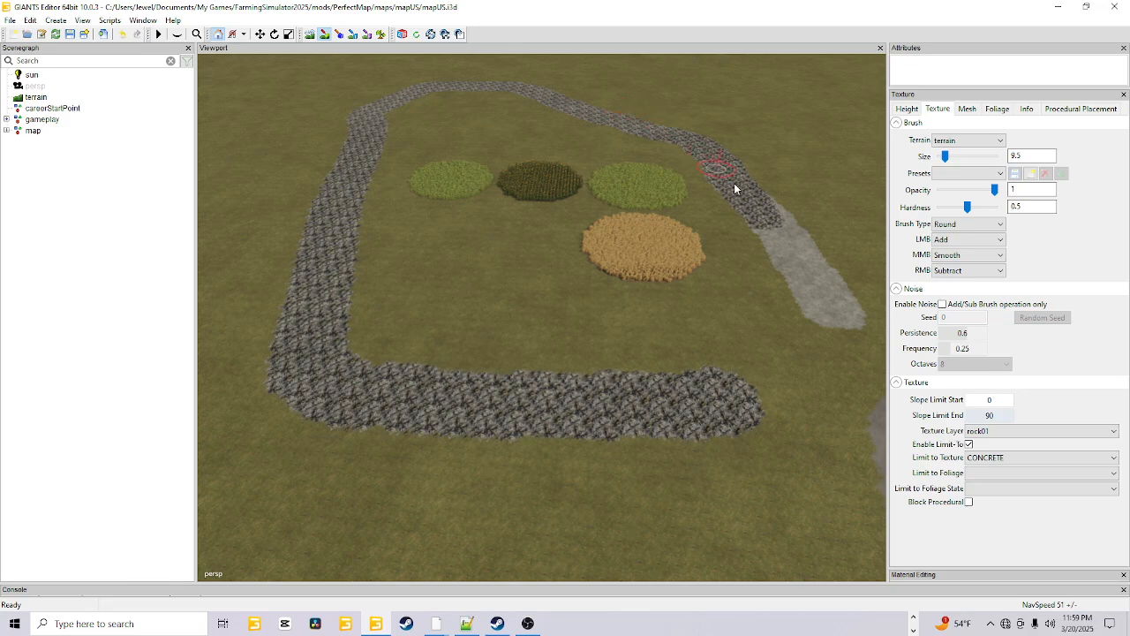
{"action": "left_click_drag", "start_coordinate": [733, 183], "coordinate": [833, 350]}
{"action": "mouse_move", "coordinate": [837, 279]}
{"action": "left_mouse_down"}
{"action": "mouse_move", "coordinate": [782, 182]}
{"action": "mouse_move", "coordinate": [845, 345]}
{"action": "mouse_move", "coordinate": [769, 197]}
{"action": "mouse_move", "coordinate": [651, 130]}
{"action": "left_mouse_up"}
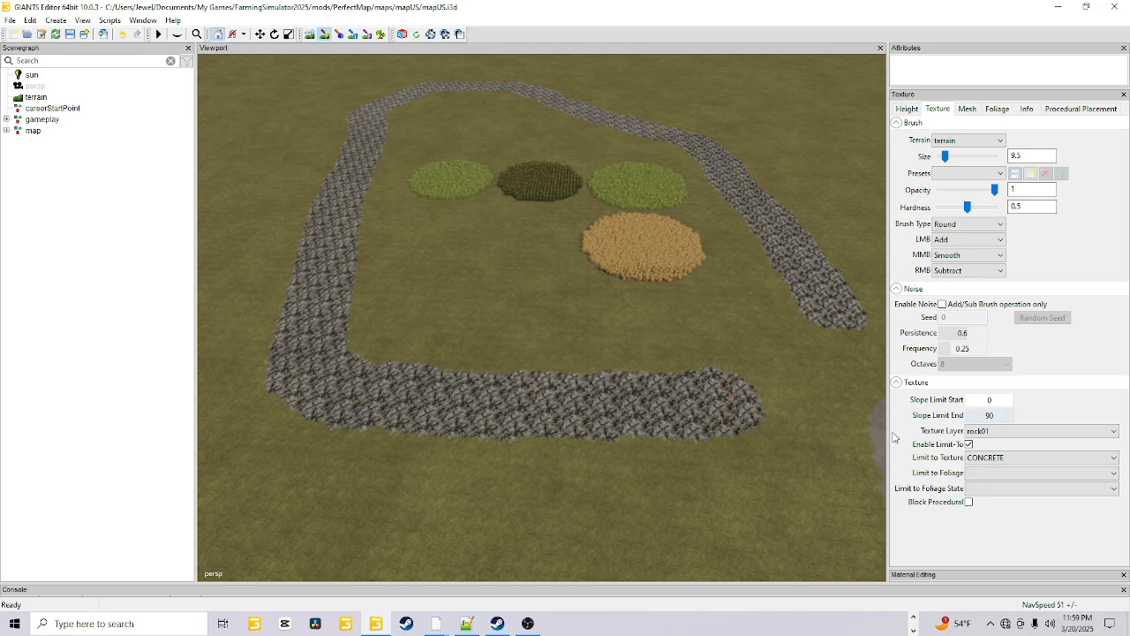
Step: Turn off the limit-to restriction for terrain texture painting
{"action": "left_click", "coordinate": [969, 444]}
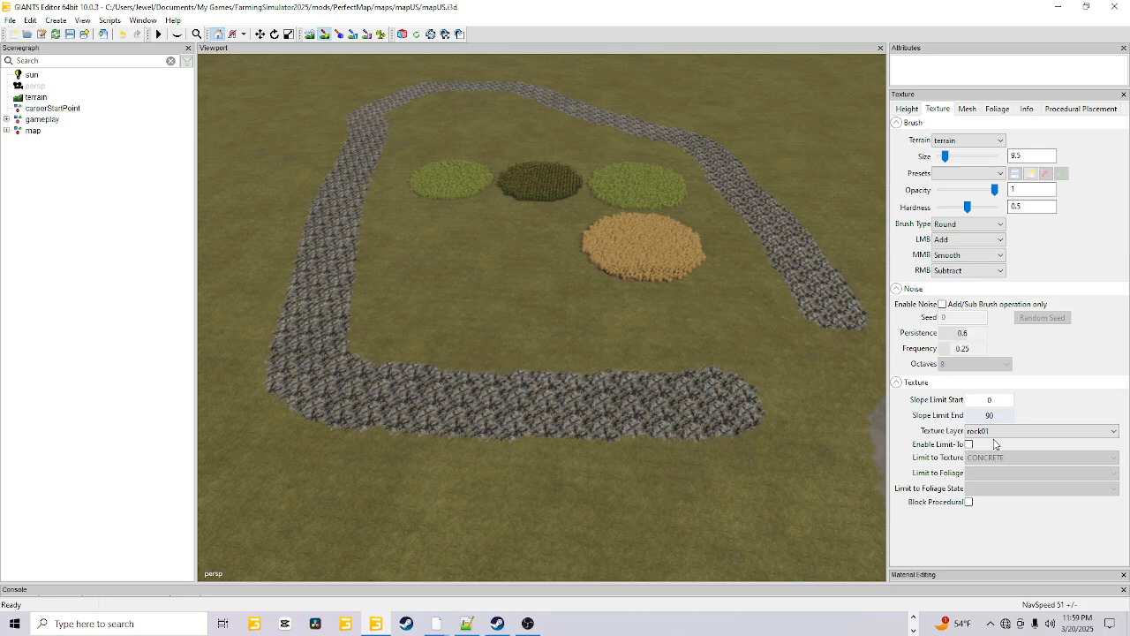
{"action": "left_click", "coordinate": [996, 432]}
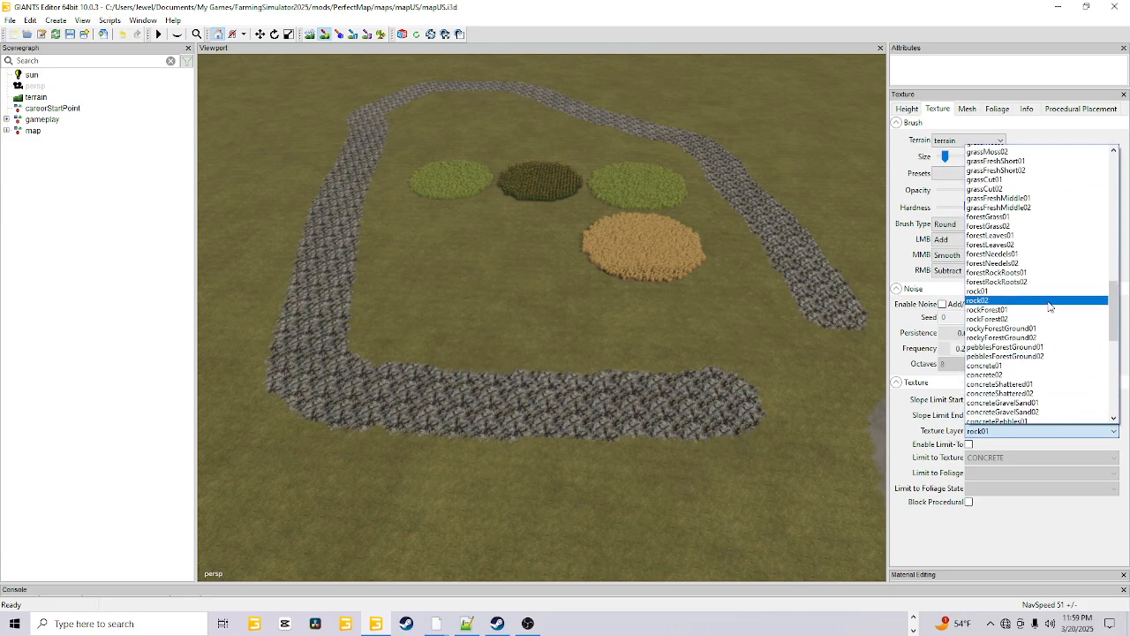
{"action": "scroll", "coordinate": [1050, 306], "scroll_direction": "up", "scroll_amount": 15}
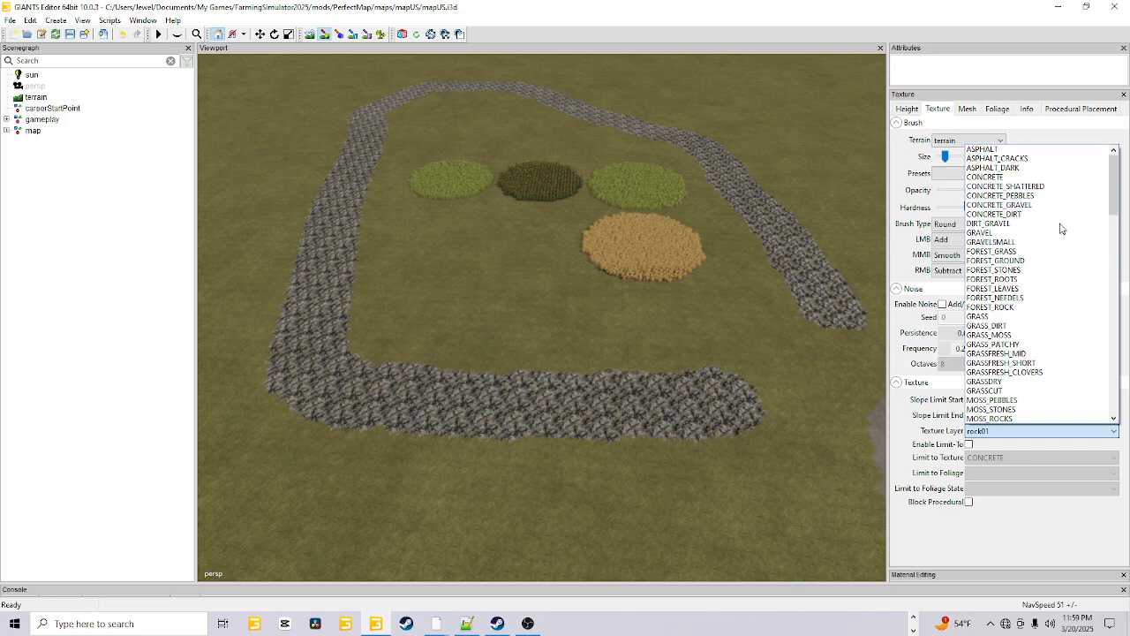
{"action": "left_click", "coordinate": [1066, 124]}
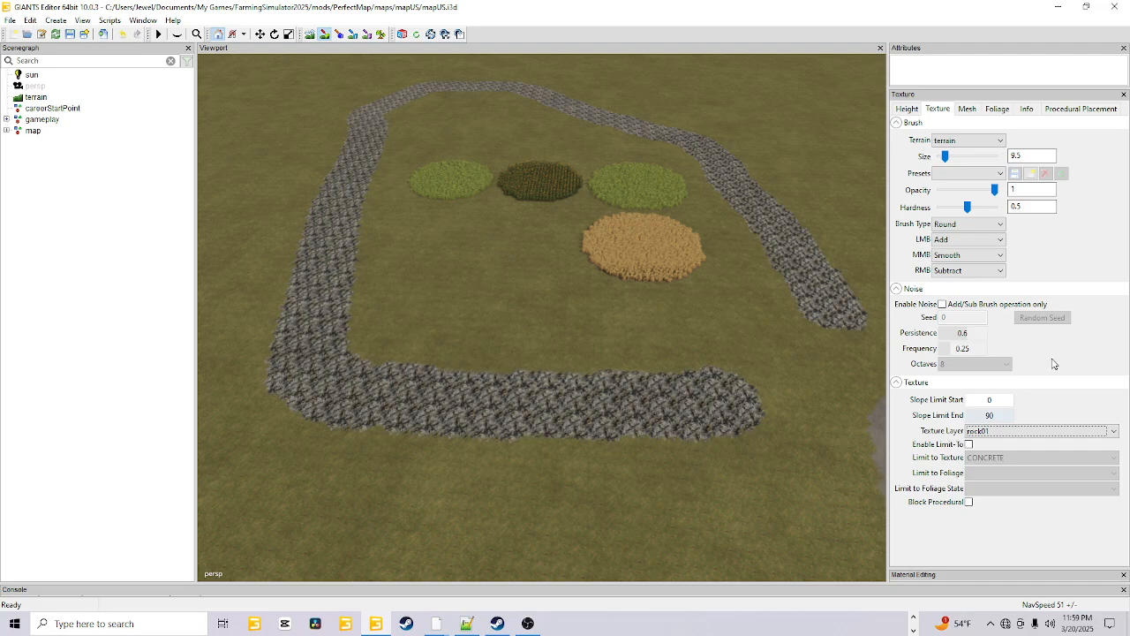
Step: Set the texture layer to GRASS and paint over the open end of the rock road's near stretch to shorten it
{"action": "left_click", "coordinate": [1052, 436]}
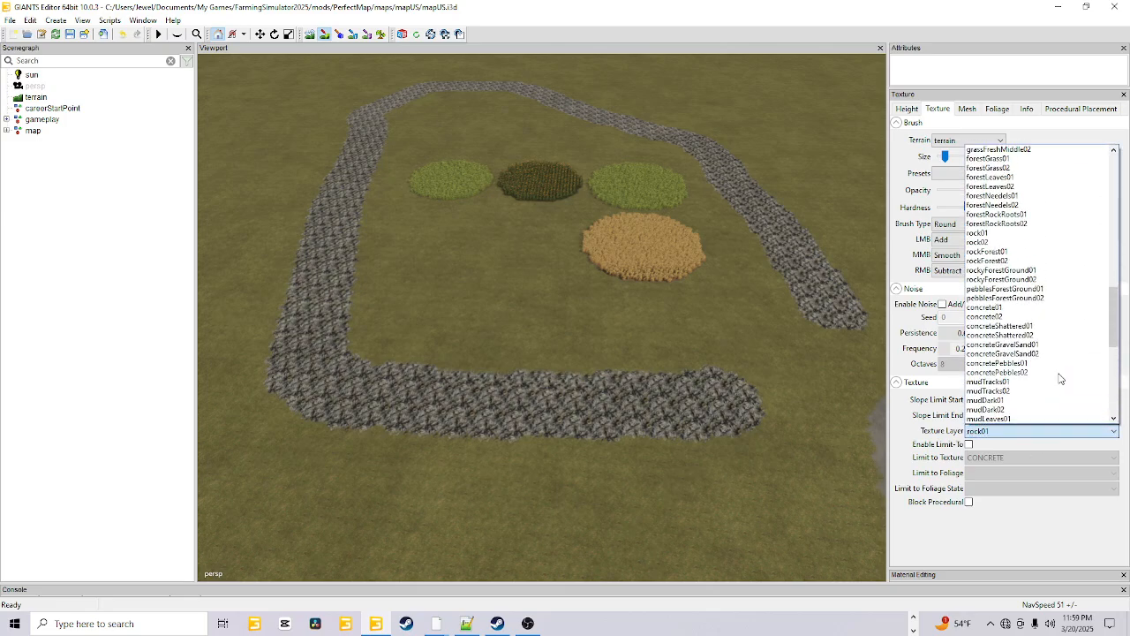
{"action": "scroll", "coordinate": [1061, 379], "scroll_direction": "up", "scroll_amount": 15}
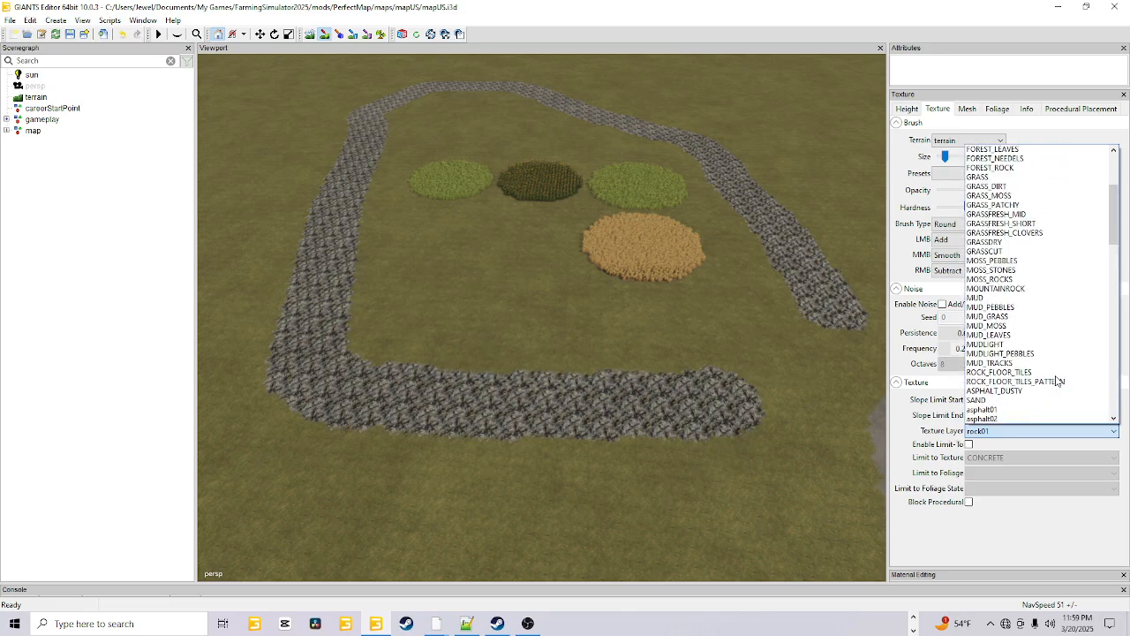
{"action": "scroll", "coordinate": [1057, 379], "scroll_direction": "up", "scroll_amount": 3}
{"action": "left_click", "coordinate": [989, 256]}
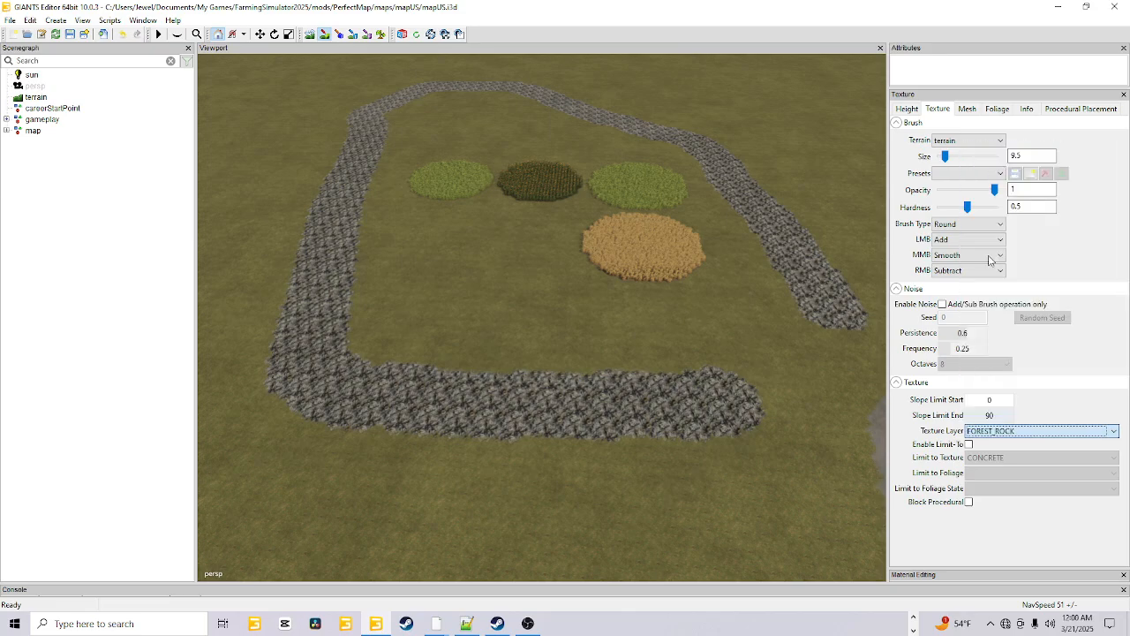
{"action": "left_click", "coordinate": [1095, 433]}
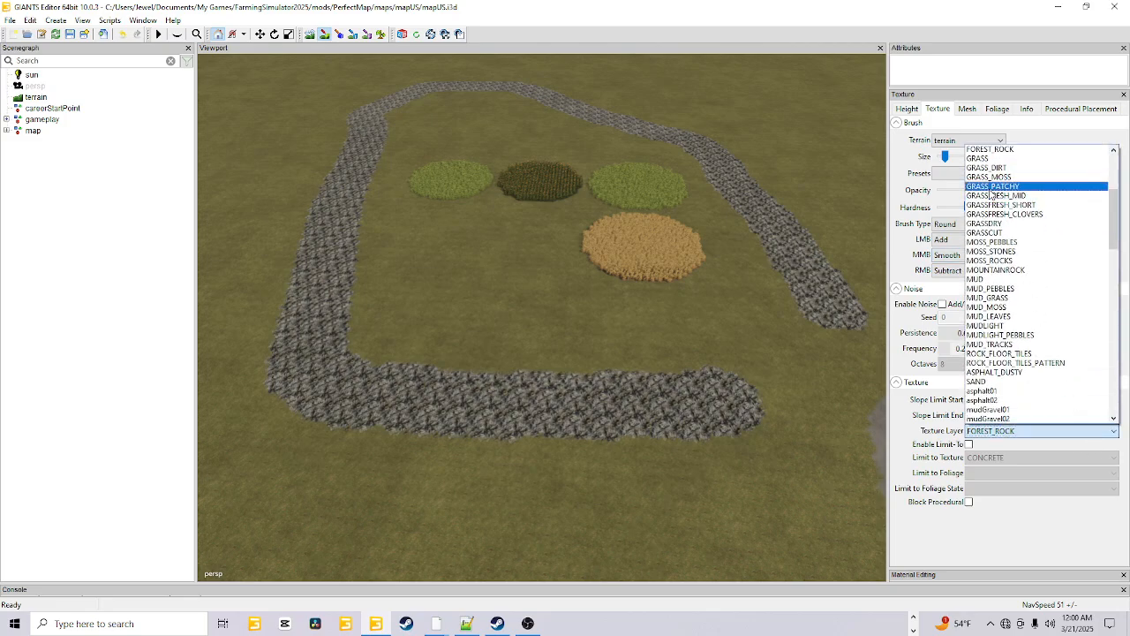
{"action": "left_click", "coordinate": [979, 158]}
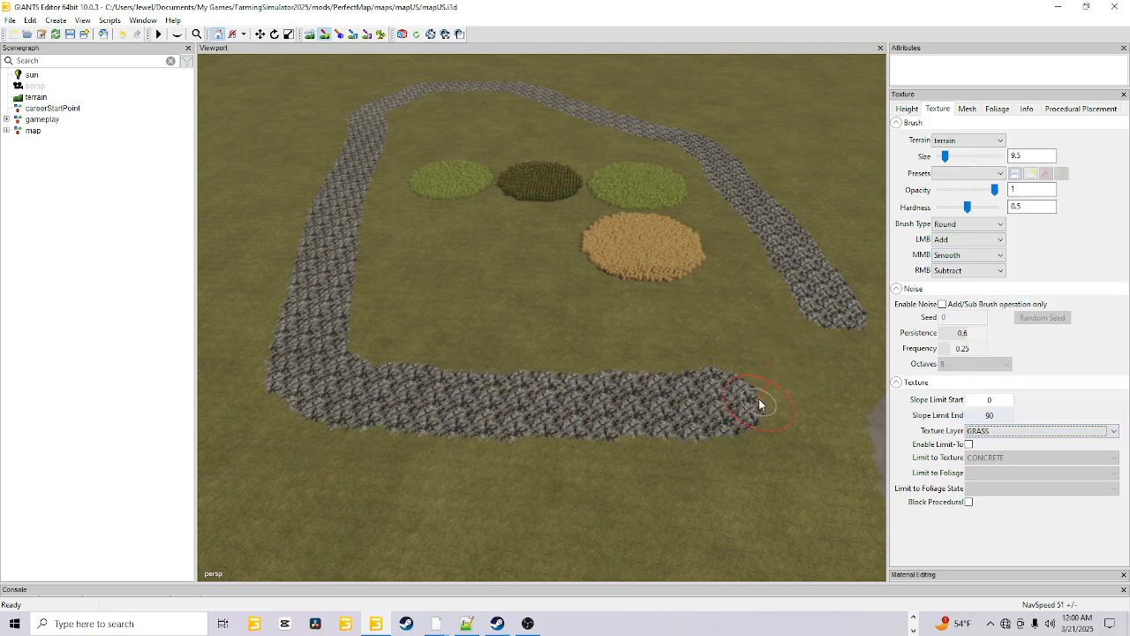
{"action": "mouse_move", "coordinate": [758, 405]}
{"action": "left_mouse_down"}
{"action": "mouse_move", "coordinate": [717, 411]}
{"action": "mouse_move", "coordinate": [622, 392]}
{"action": "left_mouse_up"}
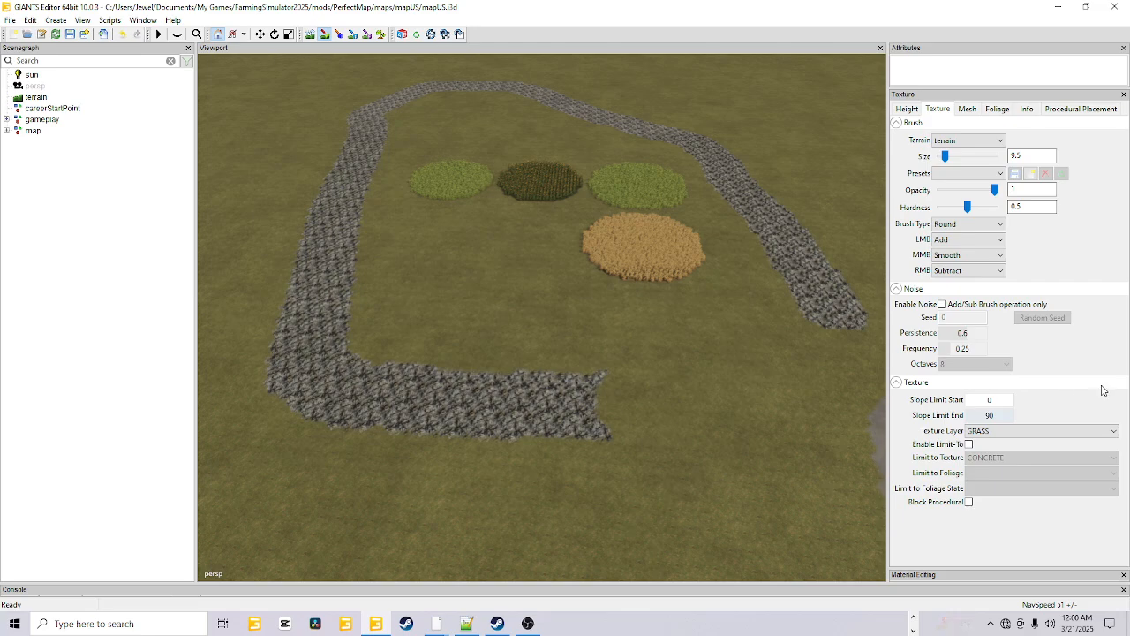
Step: Switch to terrain foliage painting and clear both the texture limit and the layer state
{"action": "left_click", "coordinate": [995, 110]}
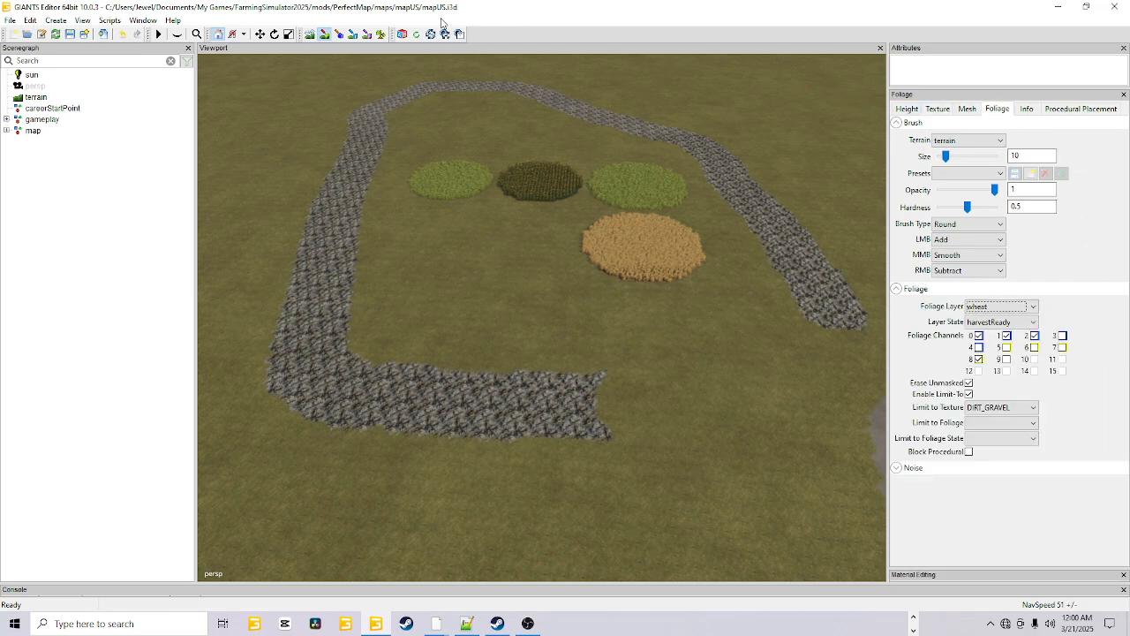
{"action": "left_click", "coordinate": [381, 34]}
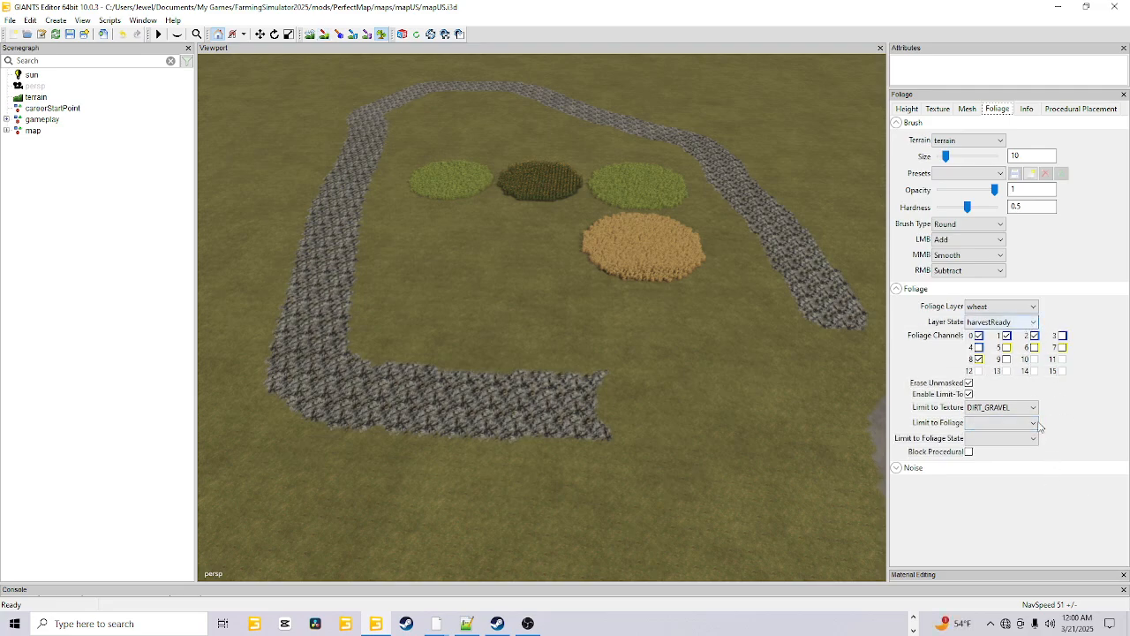
{"action": "left_click", "coordinate": [1029, 408]}
{"action": "scroll", "coordinate": [1017, 321], "scroll_direction": "up", "scroll_amount": 5}
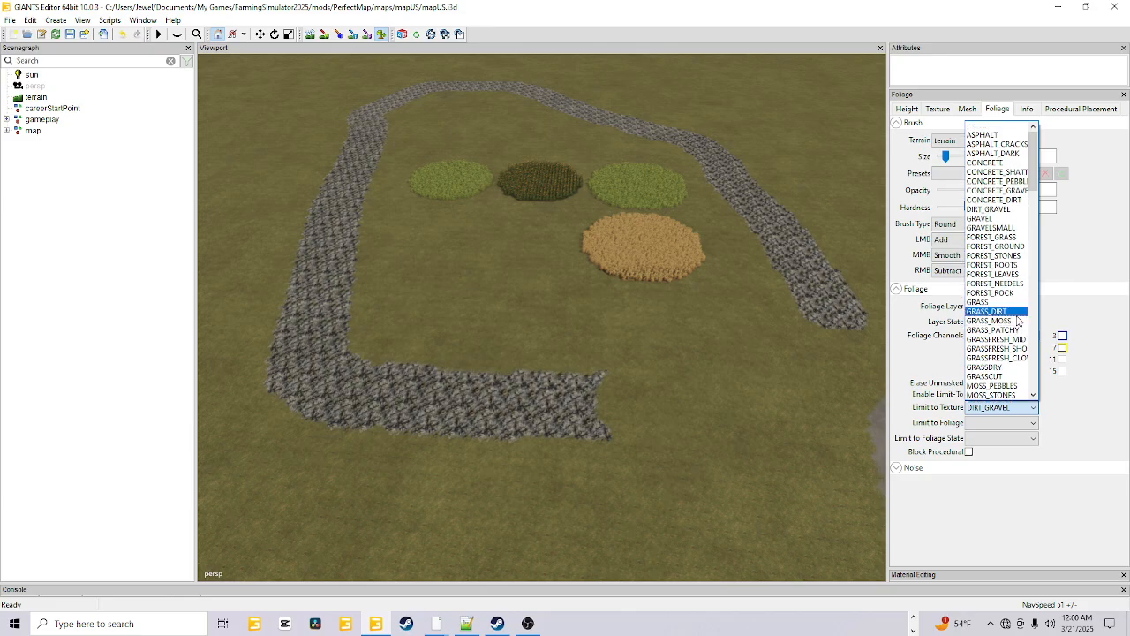
{"action": "left_click", "coordinate": [993, 130]}
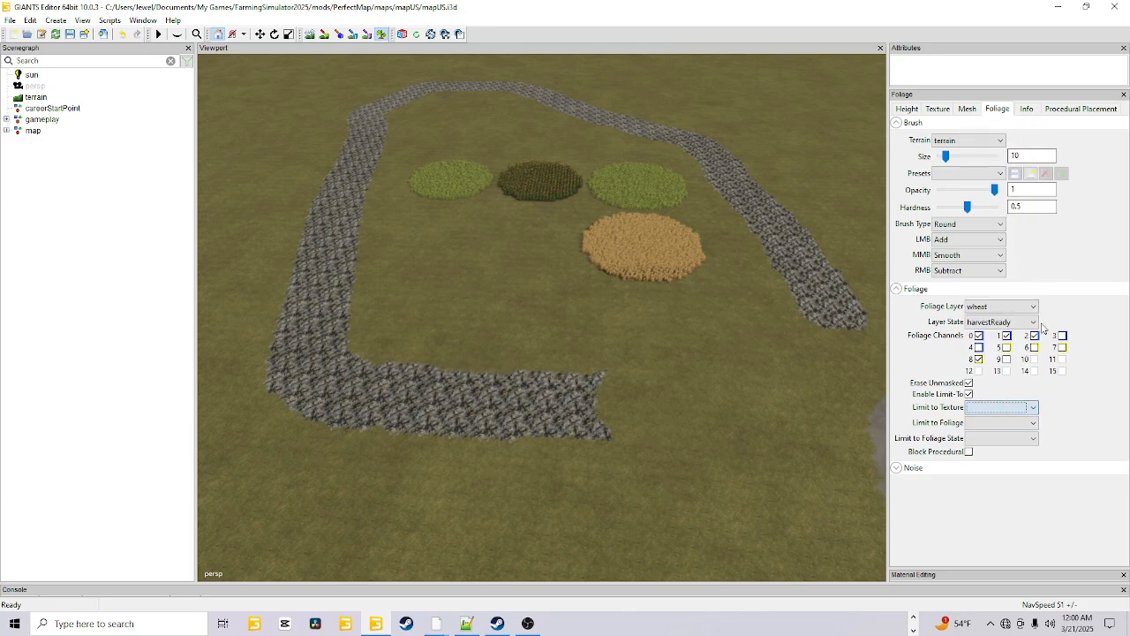
{"action": "left_click", "coordinate": [1022, 322]}
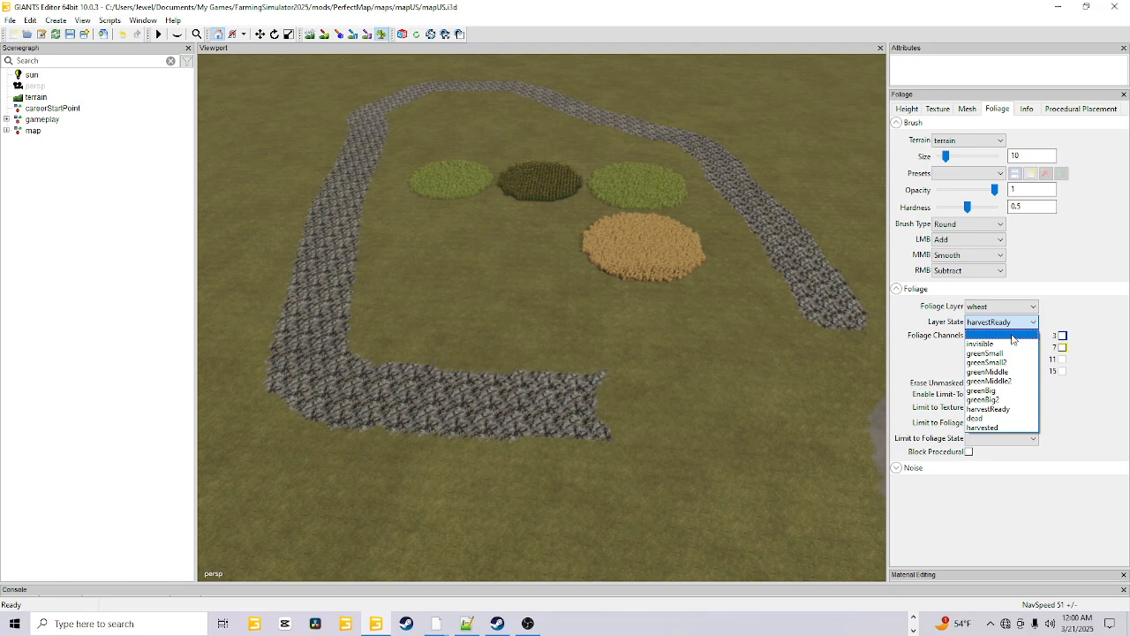
{"action": "left_click", "coordinate": [1012, 336]}
Step: Set the foliage layer to decoBushUS
{"action": "left_click", "coordinate": [1022, 306]}
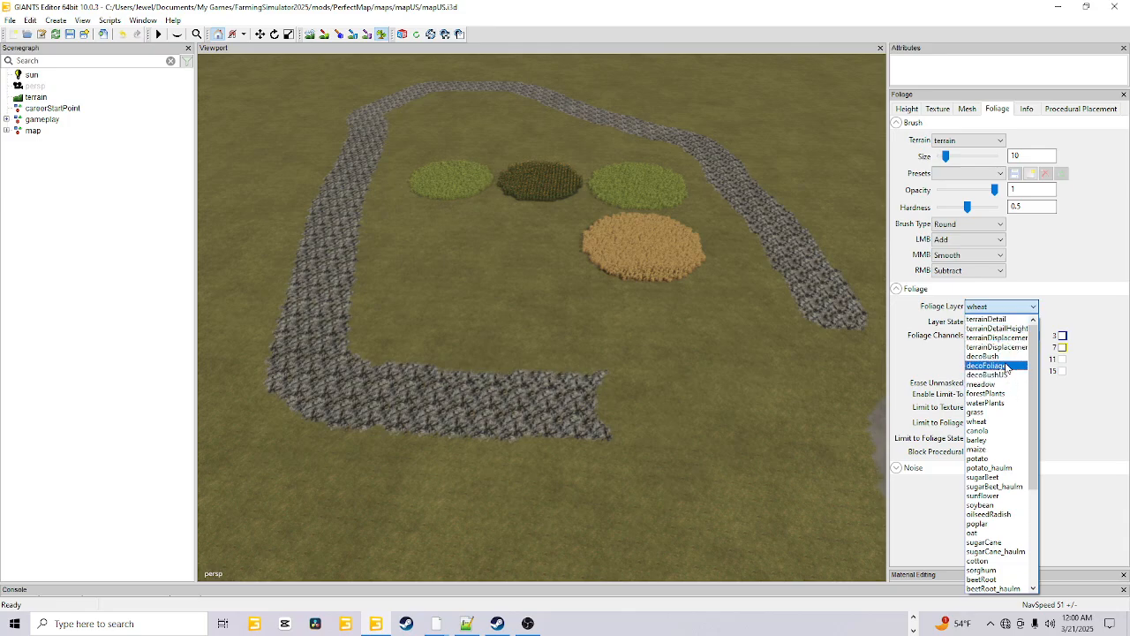
{"action": "left_click", "coordinate": [1005, 357]}
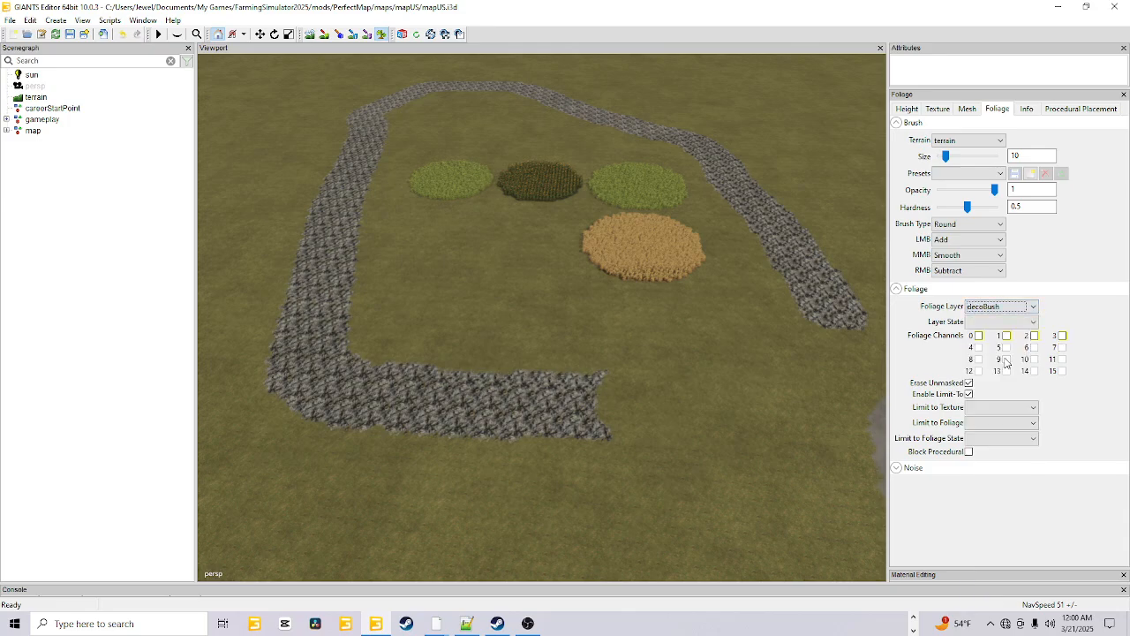
{"action": "left_click", "coordinate": [1002, 306]}
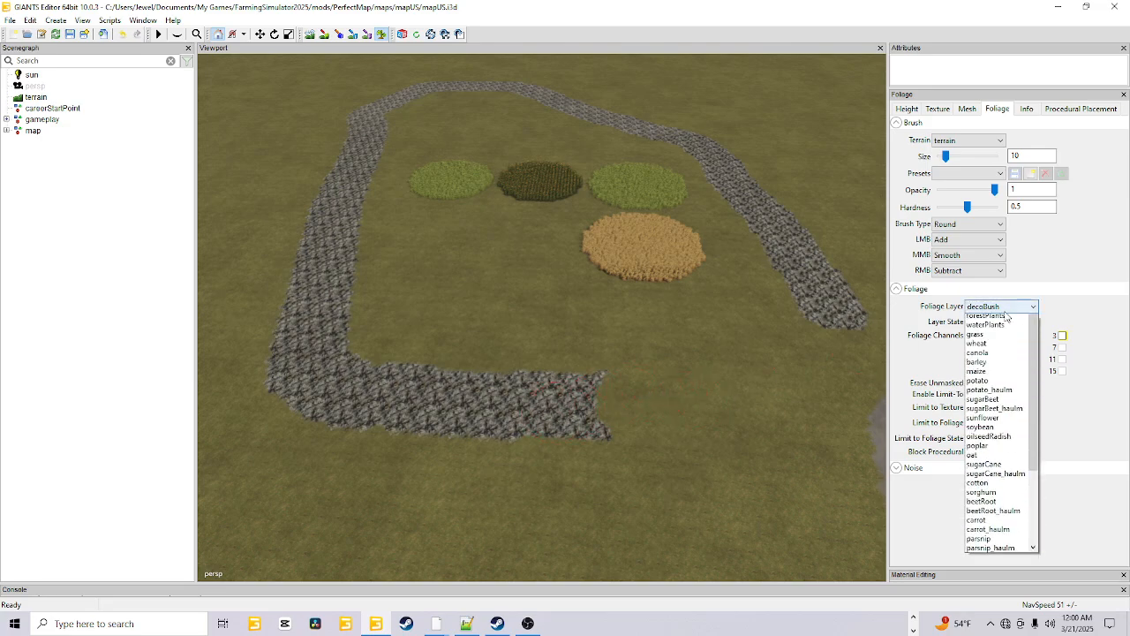
{"action": "left_click", "coordinate": [989, 337]}
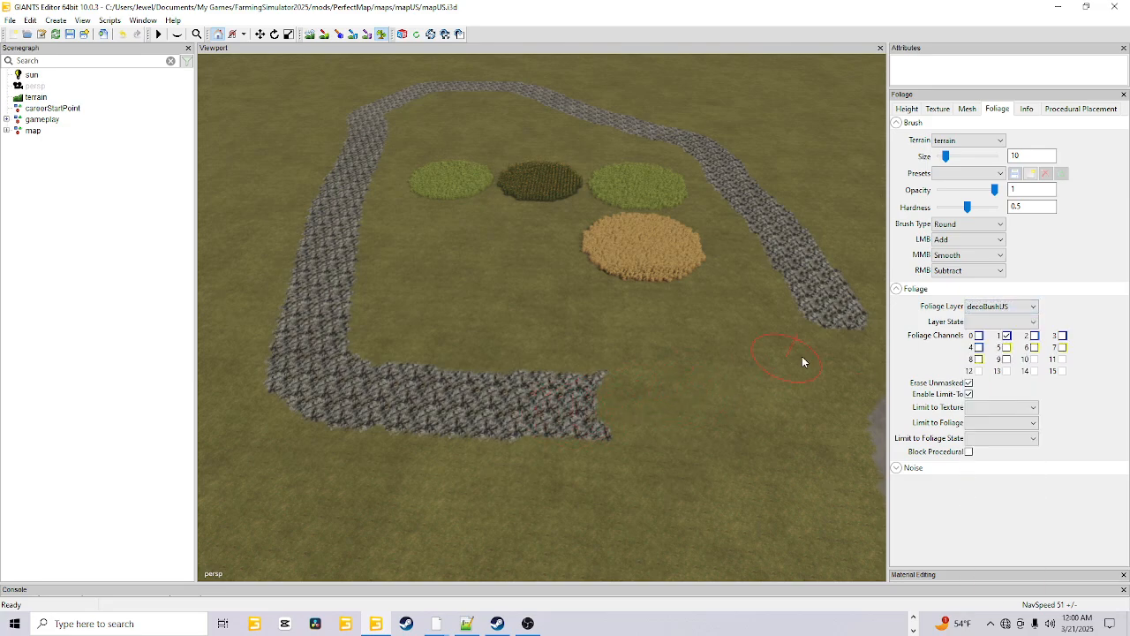
Step: Set the foliage layer to terrainDetail
{"action": "left_click", "coordinate": [998, 306]}
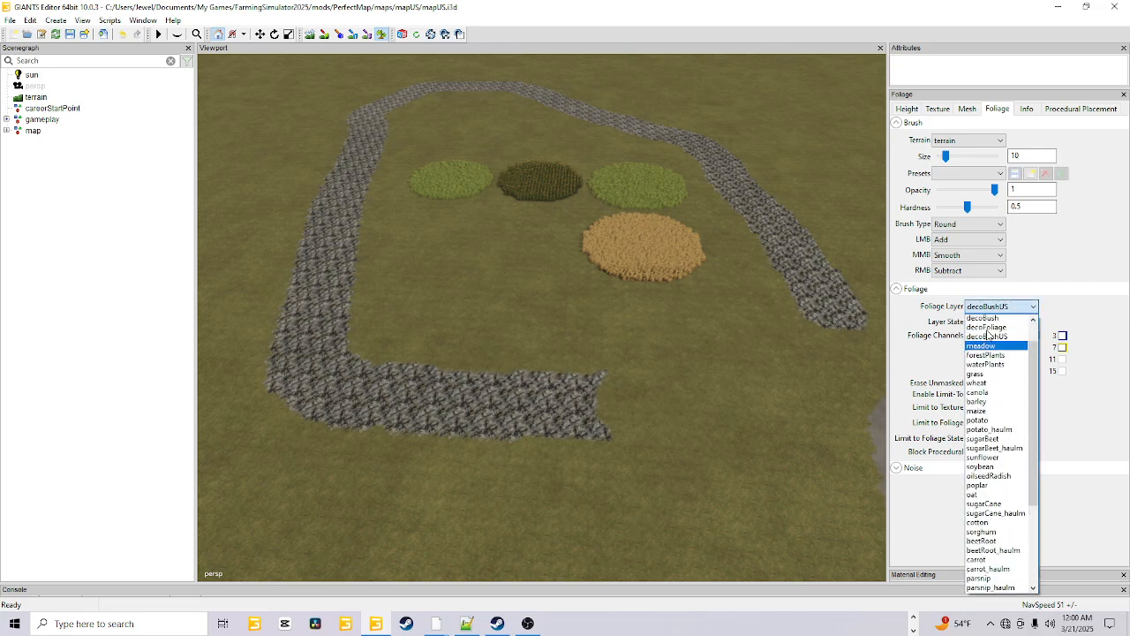
{"action": "scroll", "coordinate": [989, 333], "scroll_direction": "up", "scroll_amount": 2}
{"action": "left_click", "coordinate": [984, 318]}
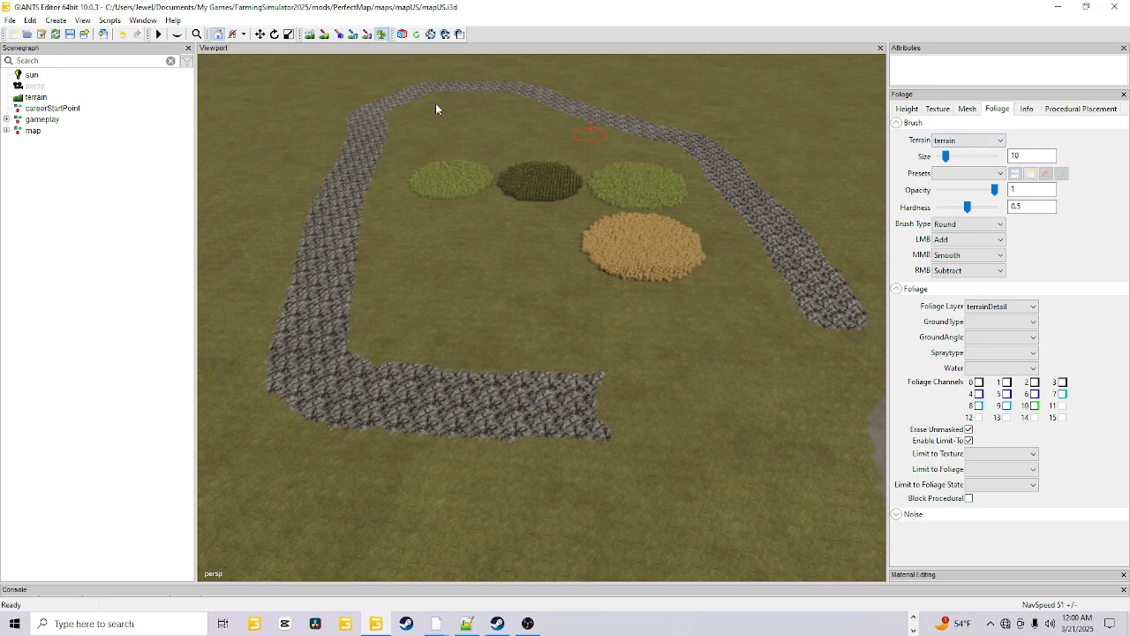
Step: Switch to terrain texture painting and paint GRASS over the open end of the rock road's near stretch to shorten it further
{"action": "left_click", "coordinate": [324, 33]}
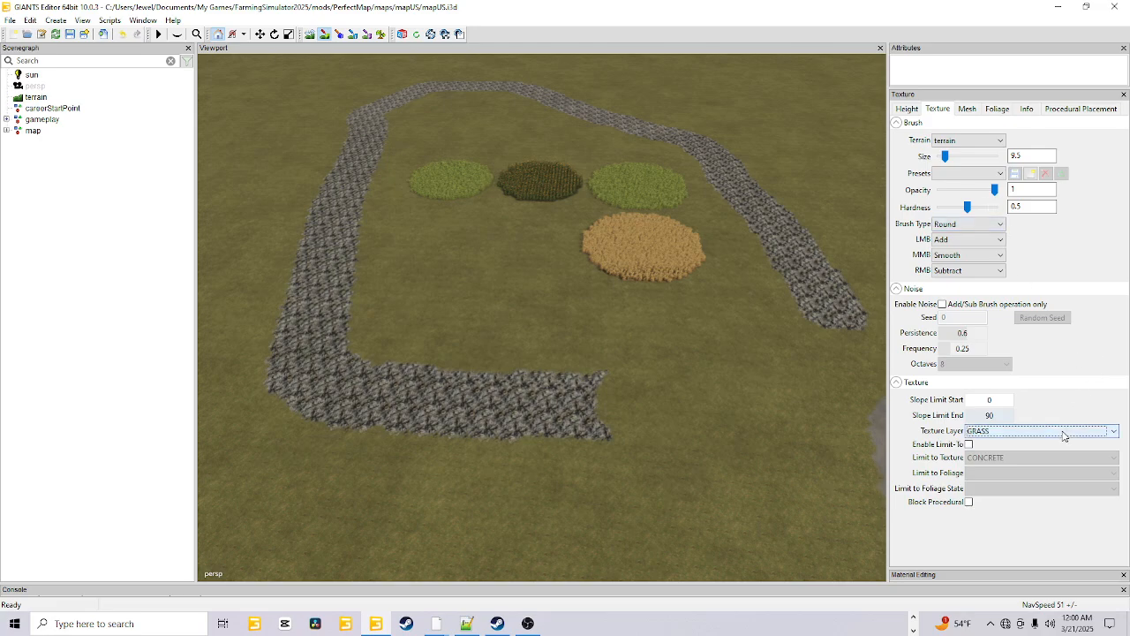
{"action": "mouse_move", "coordinate": [667, 415]}
{"action": "left_mouse_down"}
{"action": "mouse_move", "coordinate": [577, 436]}
{"action": "mouse_move", "coordinate": [542, 403]}
{"action": "mouse_move", "coordinate": [565, 417]}
{"action": "left_mouse_up"}
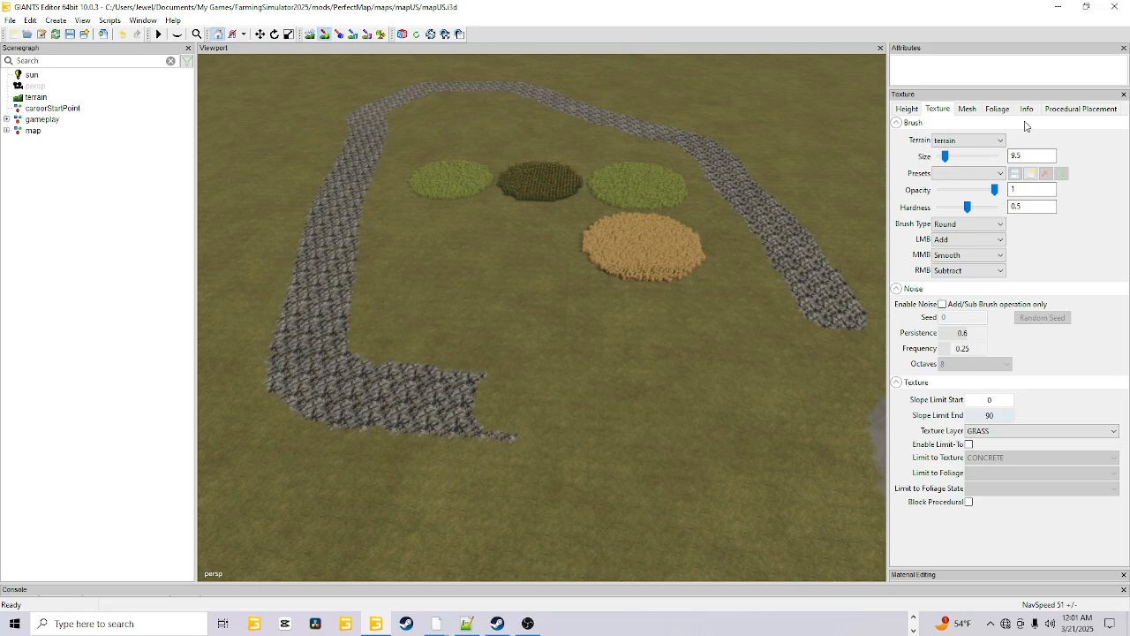
Step: Switch to terrain foliage painting, set the layer to decoFoliage, and brush over the four crop patches to clear their plants
{"action": "left_click", "coordinate": [999, 109]}
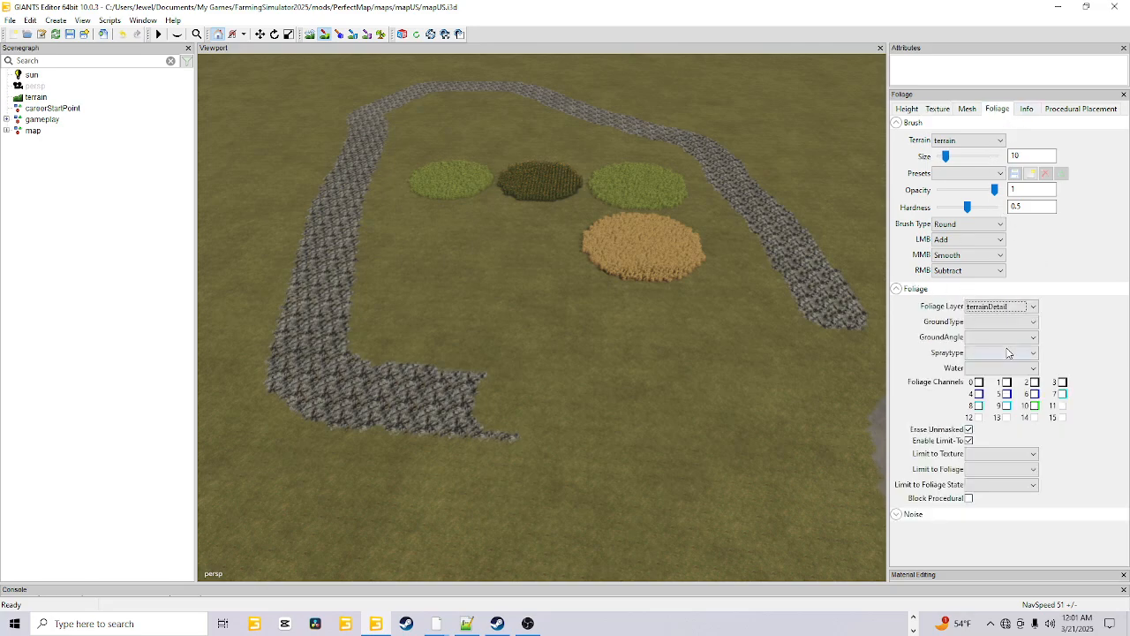
{"action": "left_click", "coordinate": [1032, 307]}
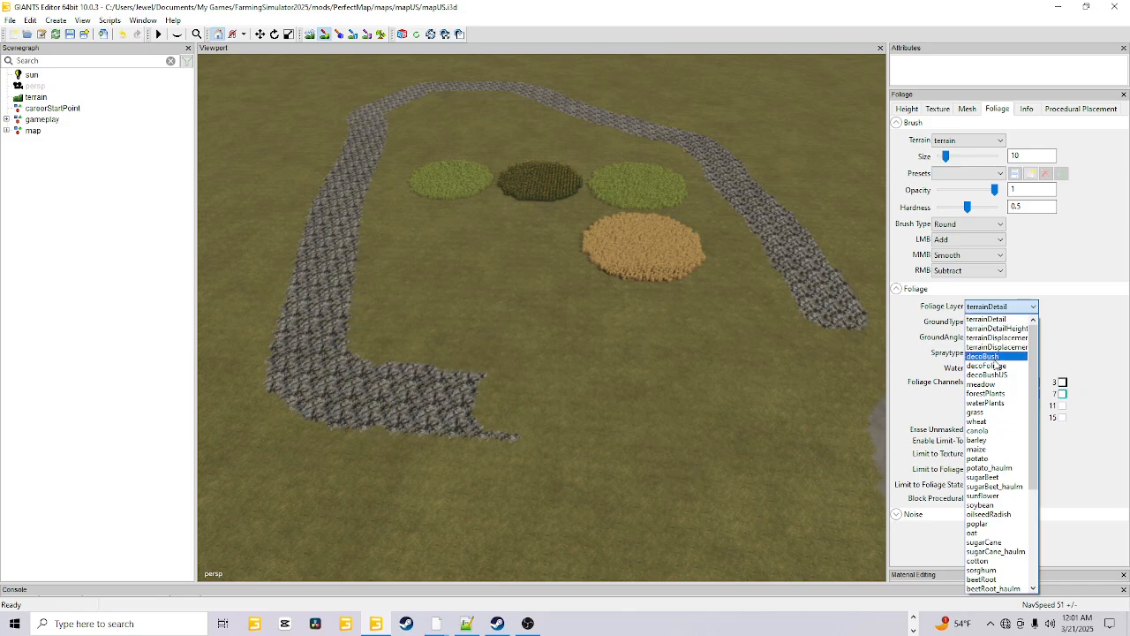
{"action": "left_click", "coordinate": [995, 365]}
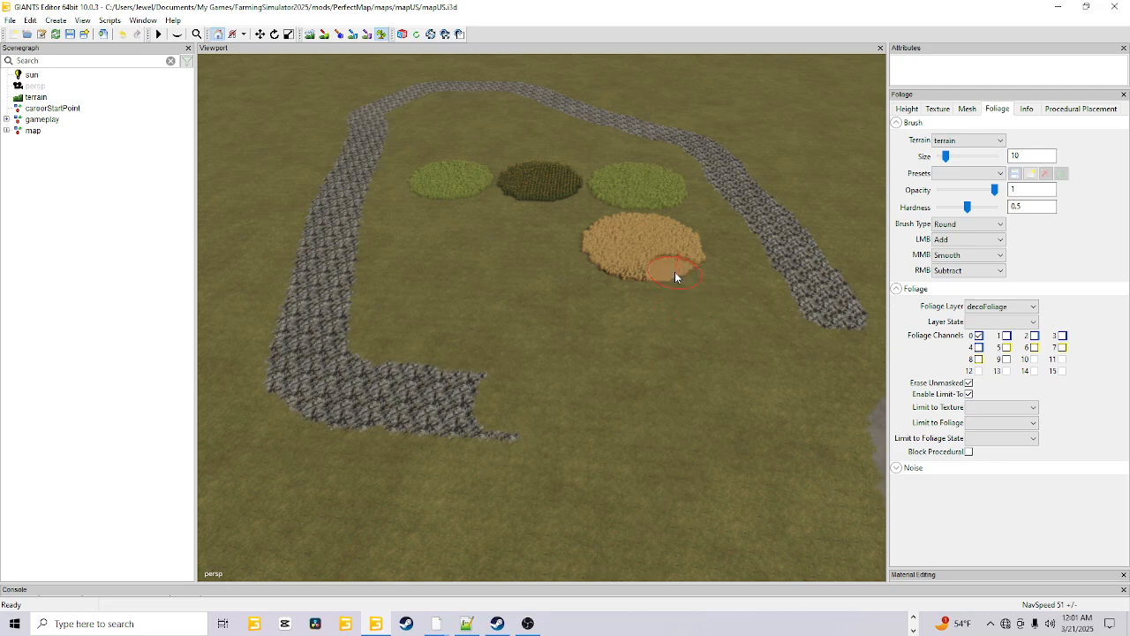
{"action": "mouse_move", "coordinate": [639, 249]}
{"action": "left_mouse_down"}
{"action": "mouse_move", "coordinate": [654, 279]}
{"action": "mouse_move", "coordinate": [692, 256]}
{"action": "mouse_move", "coordinate": [607, 226]}
{"action": "mouse_move", "coordinate": [595, 238]}
{"action": "left_mouse_up"}
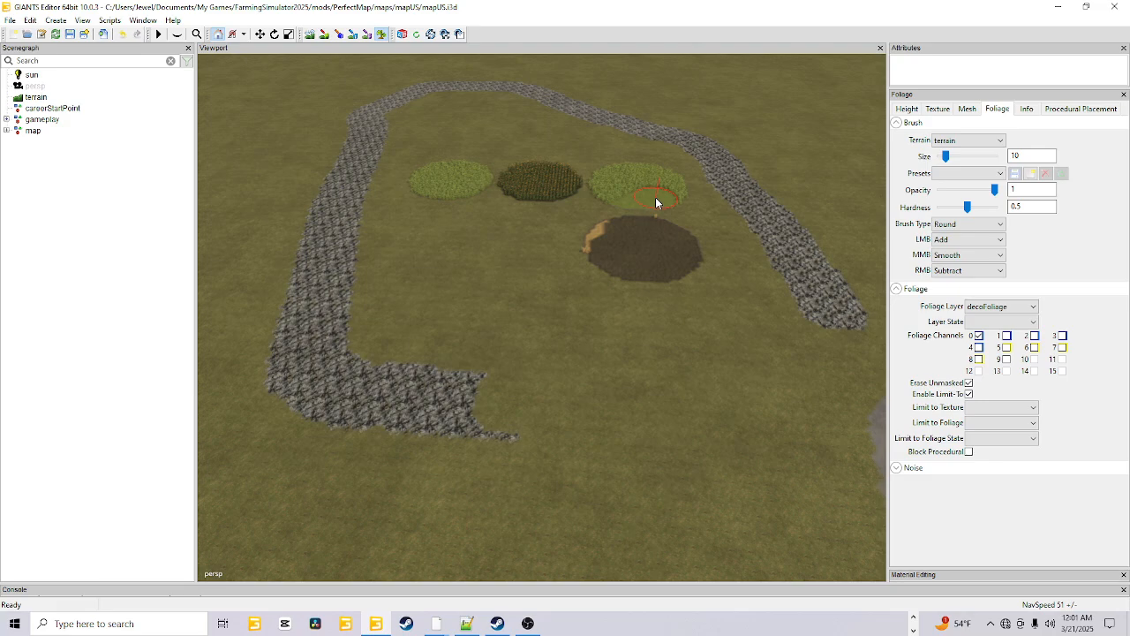
{"action": "mouse_move", "coordinate": [655, 197]}
{"action": "left_mouse_down"}
{"action": "mouse_move", "coordinate": [664, 180]}
{"action": "mouse_move", "coordinate": [603, 179]}
{"action": "left_mouse_up"}
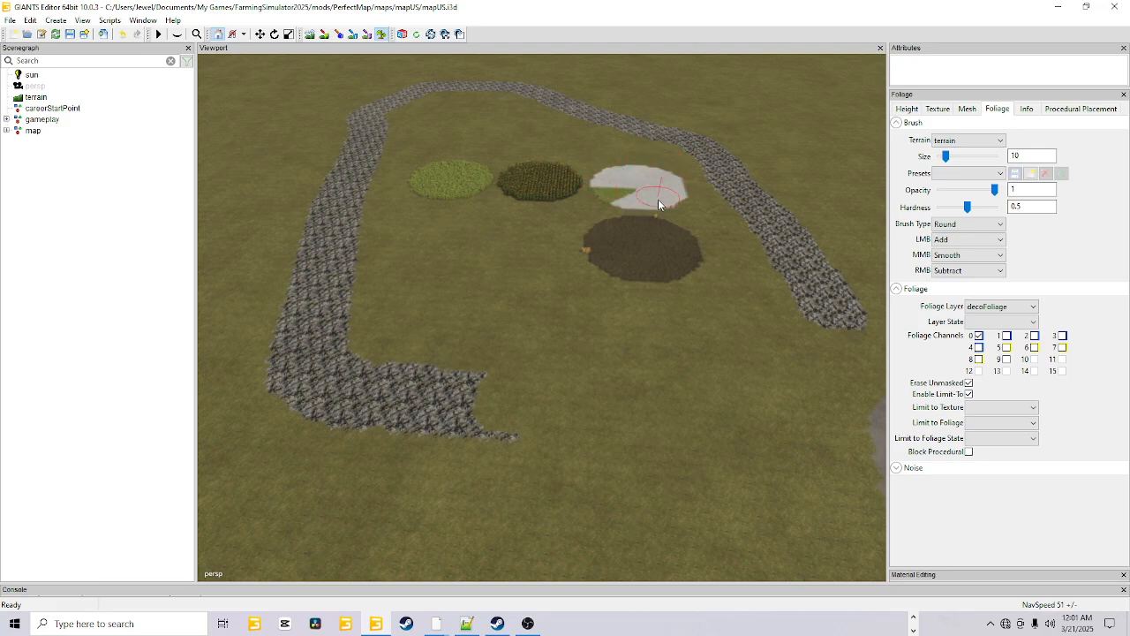
{"action": "left_click_drag", "start_coordinate": [657, 202], "coordinate": [545, 174]}
{"action": "mouse_move", "coordinate": [525, 196]}
{"action": "right_mouse_down"}
{"action": "mouse_move", "coordinate": [423, 192]}
{"action": "mouse_move", "coordinate": [478, 179]}
{"action": "right_mouse_up"}
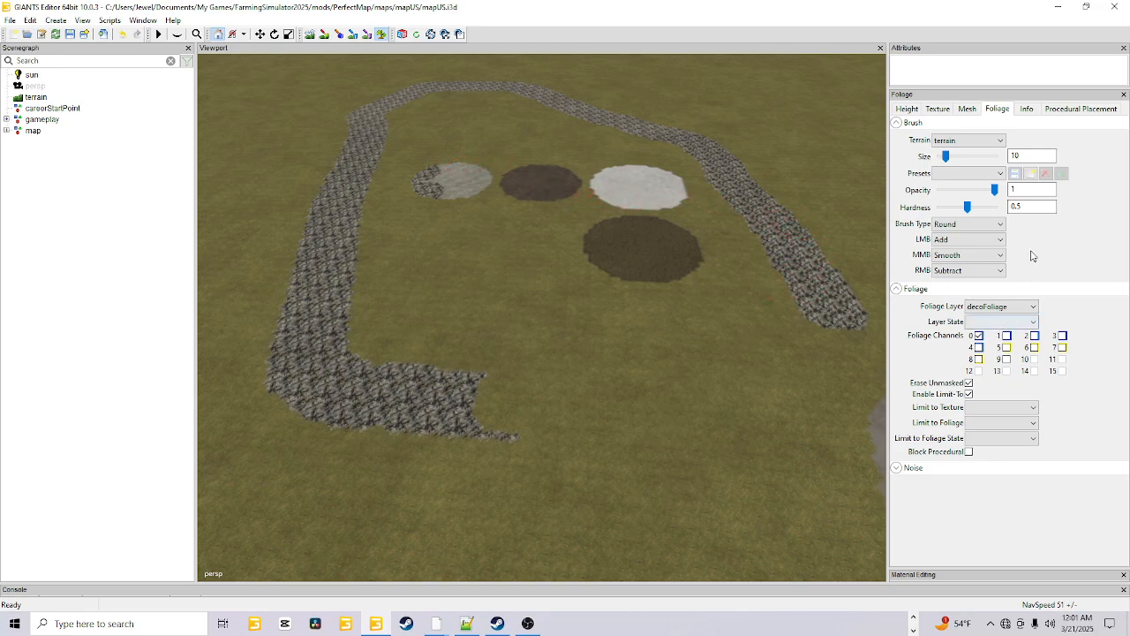
Step: Switch to terrain texture painting and, with the brush enlarged to 21.5, paint GRASS over the whole rock road
{"action": "left_click", "coordinate": [937, 109]}
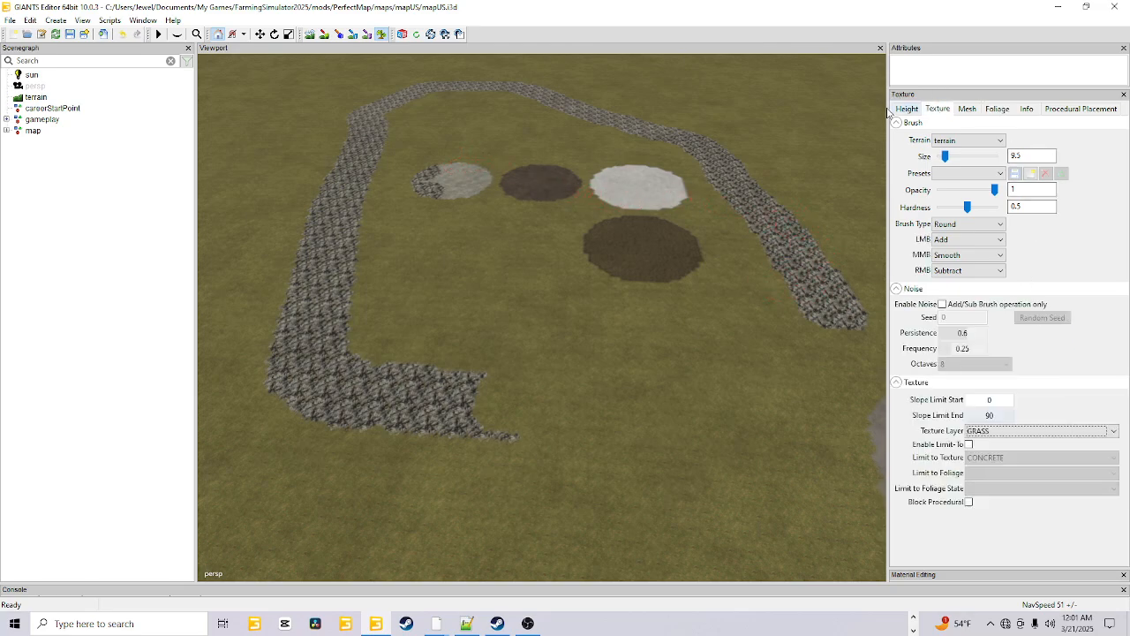
{"action": "left_click", "coordinate": [324, 34]}
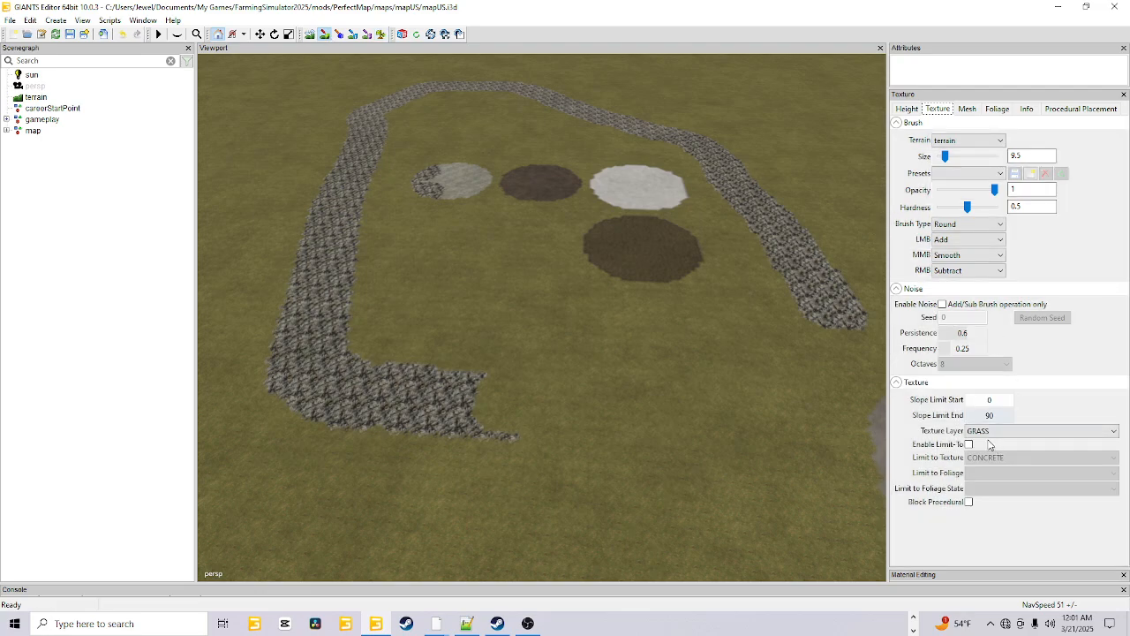
{"action": "scroll", "coordinate": [611, 389], "scroll_direction": "up", "scroll_amount": 6}
{"action": "mouse_move", "coordinate": [607, 385]}
{"action": "left_mouse_down"}
{"action": "mouse_move", "coordinate": [413, 393]}
{"action": "mouse_move", "coordinate": [334, 305]}
{"action": "mouse_move", "coordinate": [319, 422]}
{"action": "mouse_move", "coordinate": [342, 224]}
{"action": "mouse_move", "coordinate": [395, 111]}
{"action": "mouse_move", "coordinate": [593, 110]}
{"action": "mouse_move", "coordinate": [521, 192]}
{"action": "mouse_move", "coordinate": [664, 196]}
{"action": "left_mouse_up"}
{"action": "left_click_drag", "start_coordinate": [562, 172], "coordinate": [454, 222]}
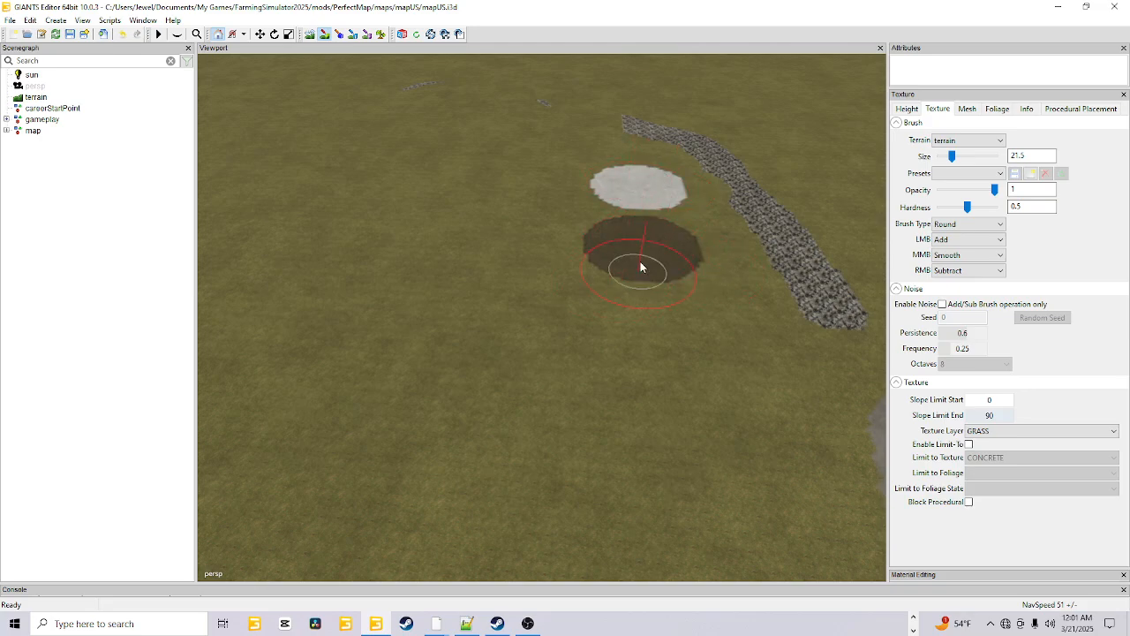
{"action": "mouse_move", "coordinate": [730, 128]}
{"action": "left_mouse_down"}
{"action": "mouse_move", "coordinate": [644, 141]}
{"action": "mouse_move", "coordinate": [850, 365]}
{"action": "mouse_move", "coordinate": [864, 468]}
{"action": "left_mouse_up"}
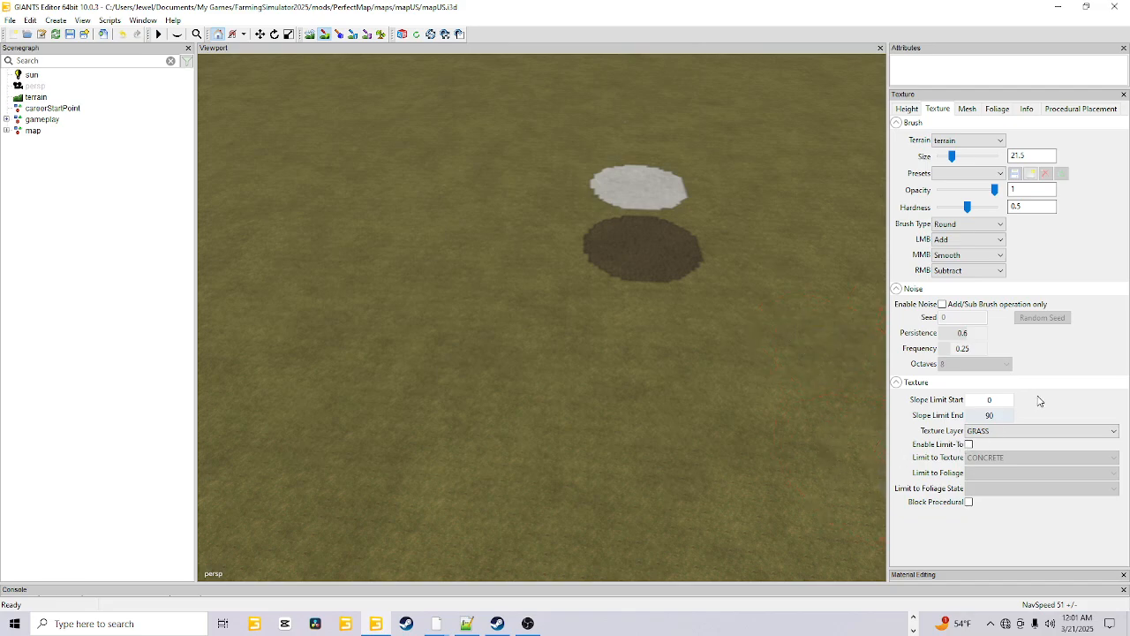
Step: Return to terrain foliage painting and set the foliage layer to terrainDetail
{"action": "left_click", "coordinate": [997, 109]}
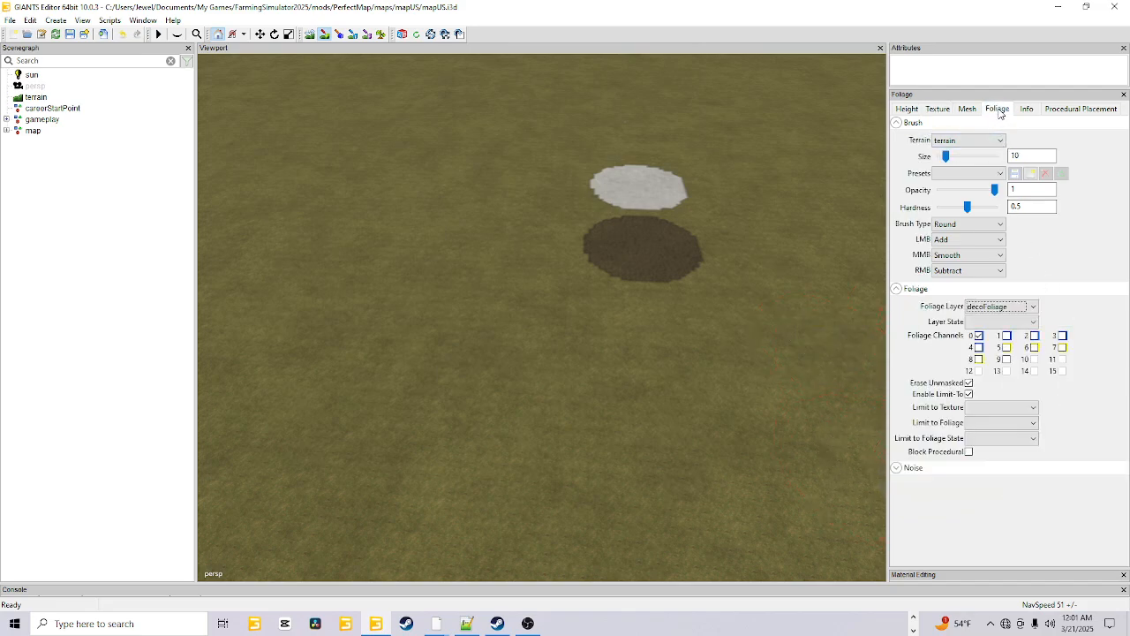
{"action": "left_click", "coordinate": [381, 34]}
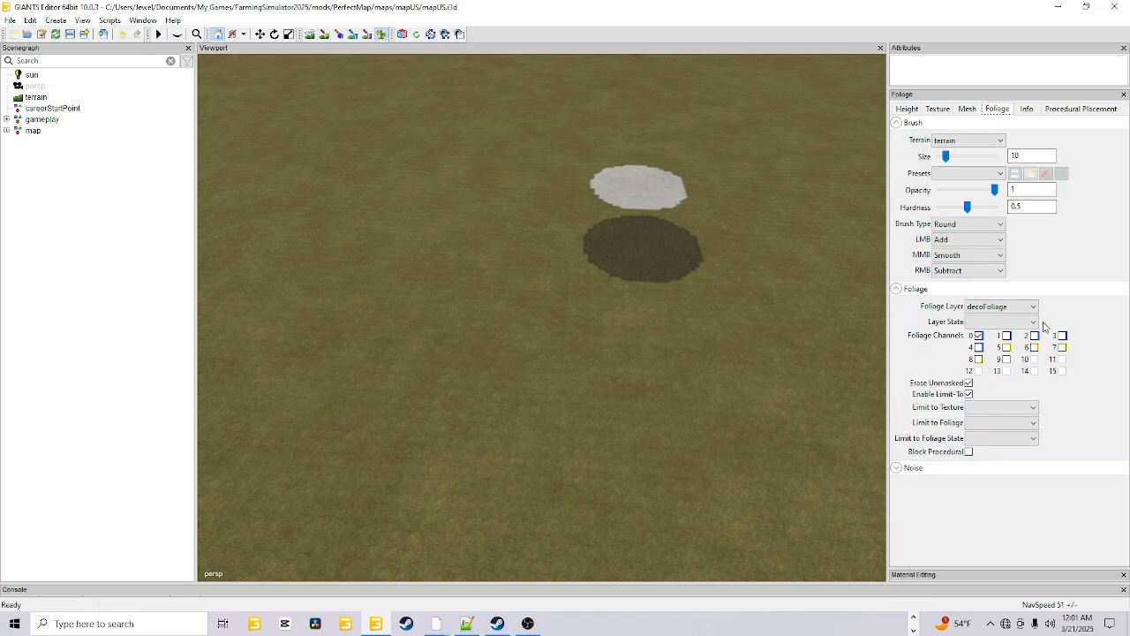
{"action": "left_click", "coordinate": [1032, 307]}
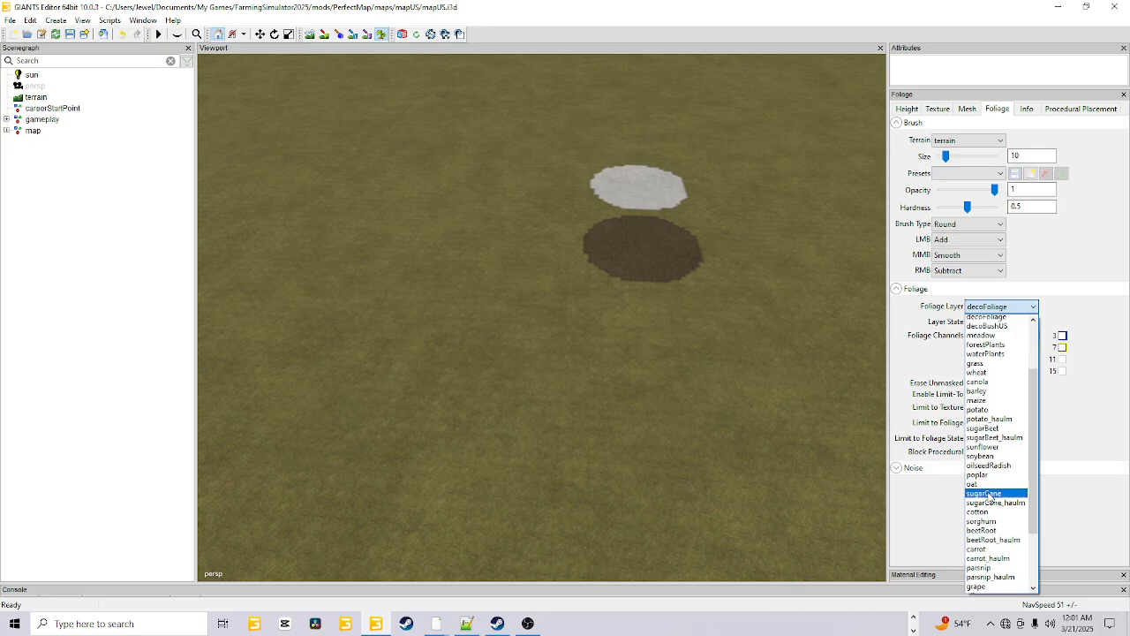
{"action": "left_click", "coordinate": [1099, 321]}
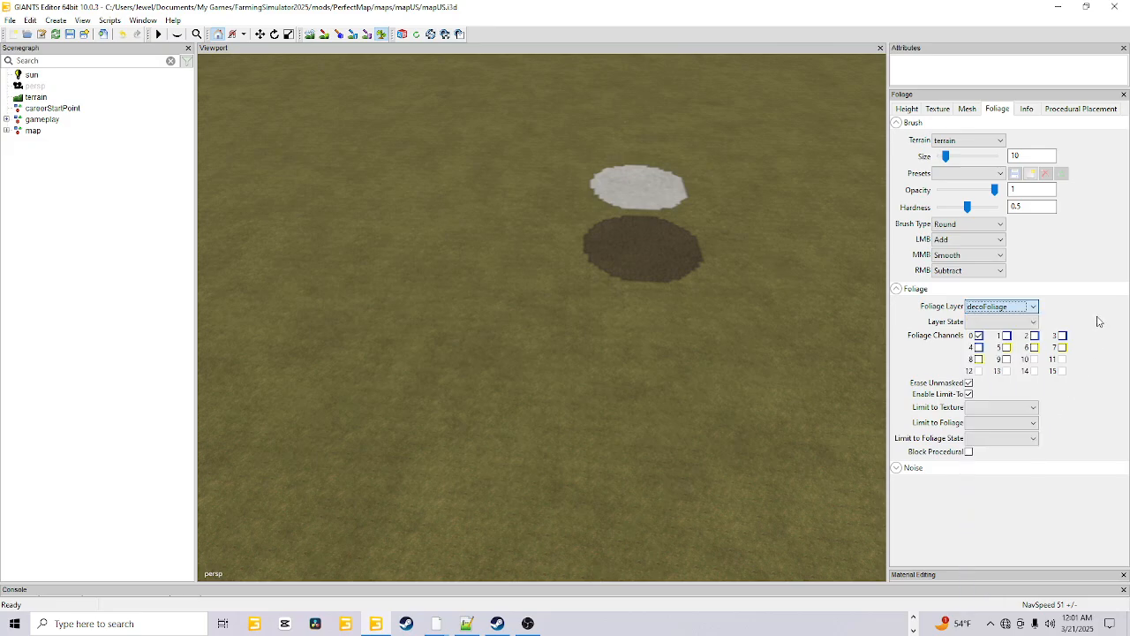
{"action": "left_click", "coordinate": [1015, 307]}
{"action": "scroll", "coordinate": [1003, 371], "scroll_direction": "down", "scroll_amount": 3}
{"action": "left_click", "coordinate": [1003, 323]}
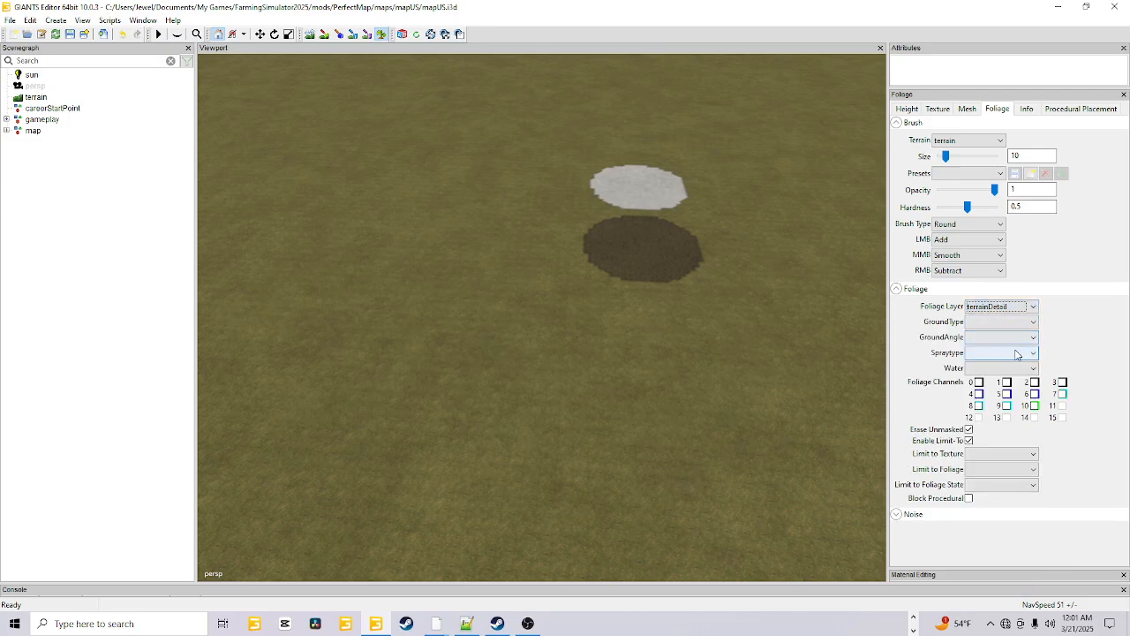
Step: Set the spray type to Lime, limited to the GRASS texture, and paint a strip from the white patch past the brown patch
{"action": "left_click", "coordinate": [1019, 353]}
{"action": "left_click", "coordinate": [991, 402]}
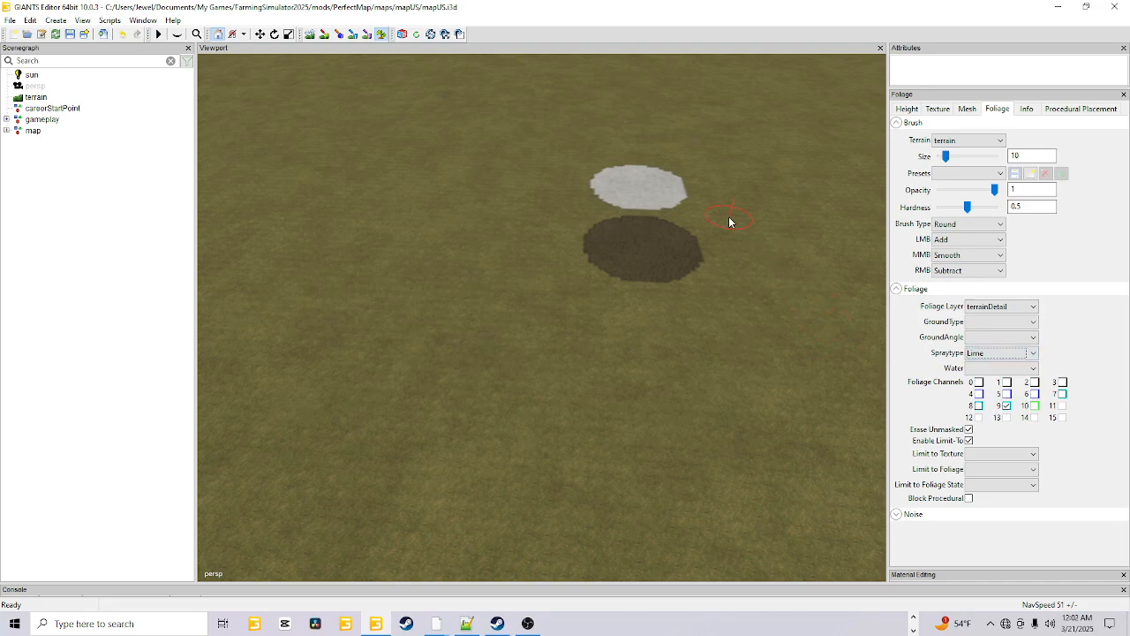
{"action": "left_click", "coordinate": [998, 454]}
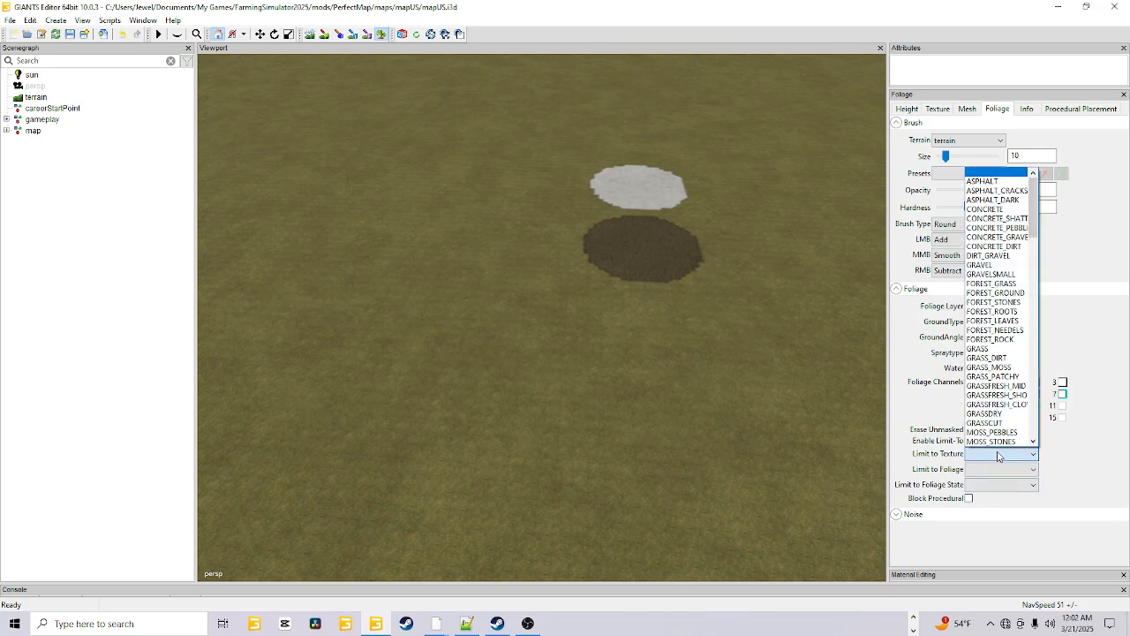
{"action": "left_click", "coordinate": [1000, 351]}
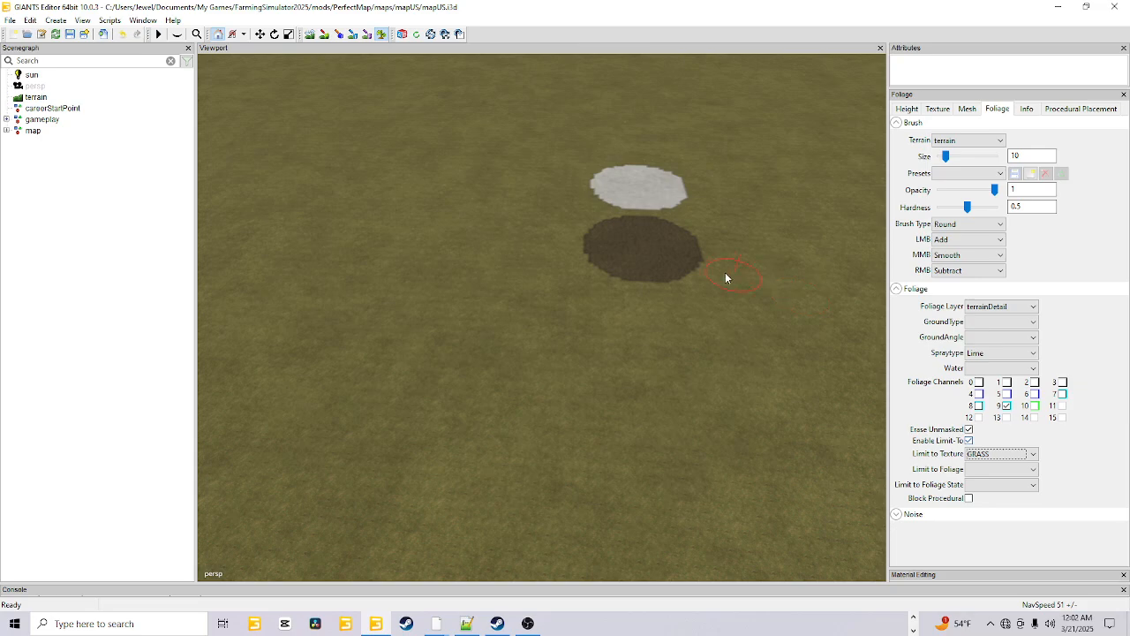
{"action": "left_click_drag", "start_coordinate": [656, 174], "coordinate": [764, 234]}
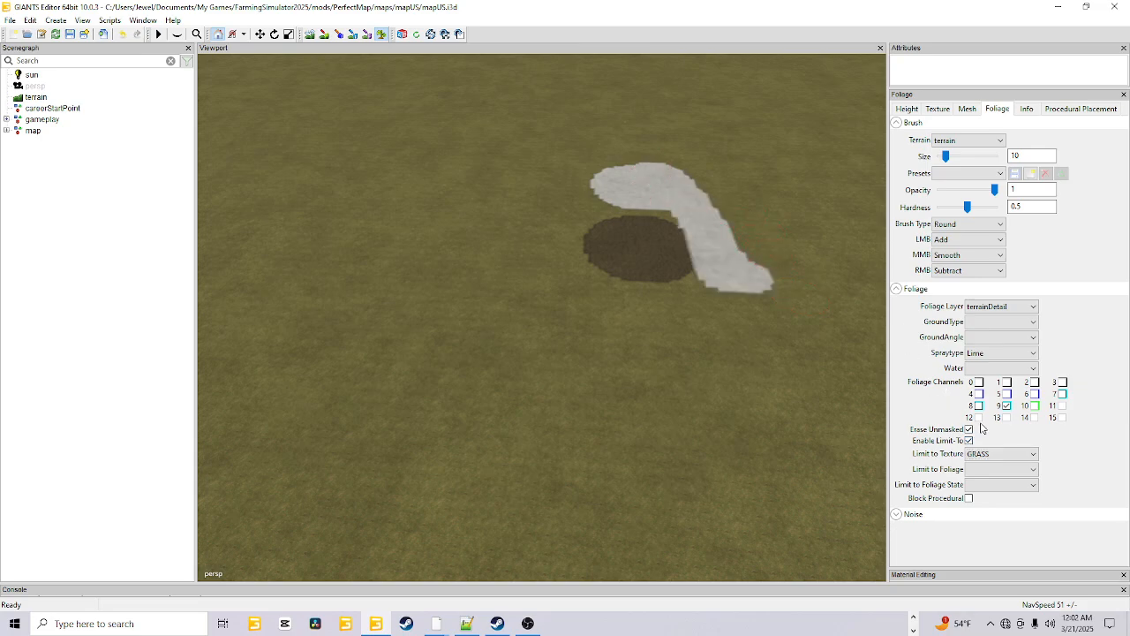
Step: Set the foliage layer to decoFoliage and review its available layer states
{"action": "left_click", "coordinate": [1012, 455]}
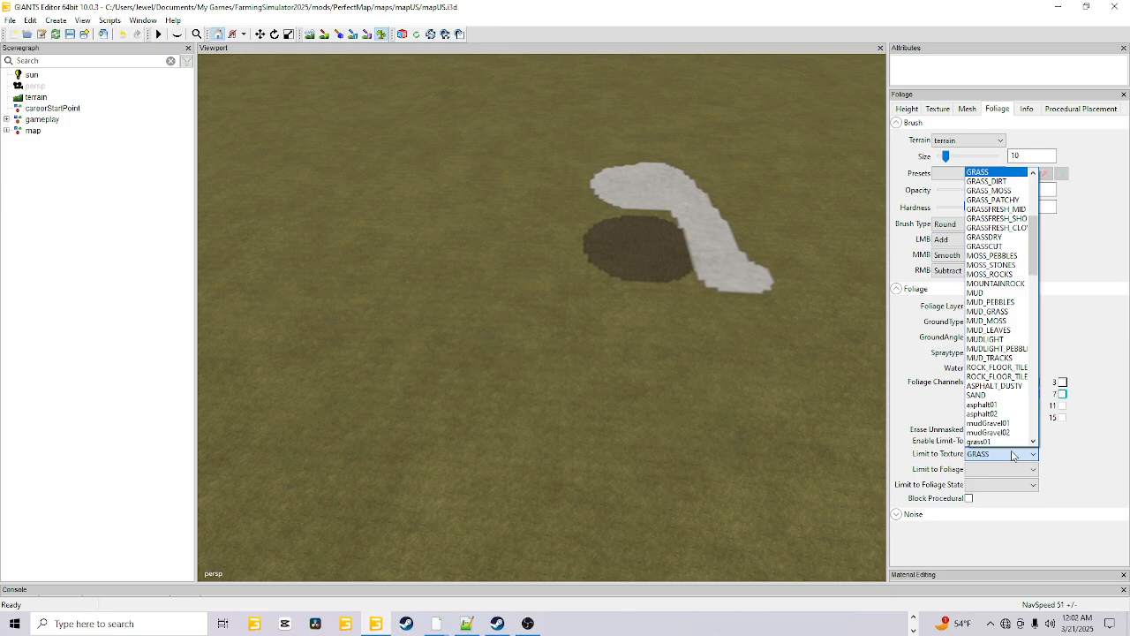
{"action": "left_click", "coordinate": [1044, 459]}
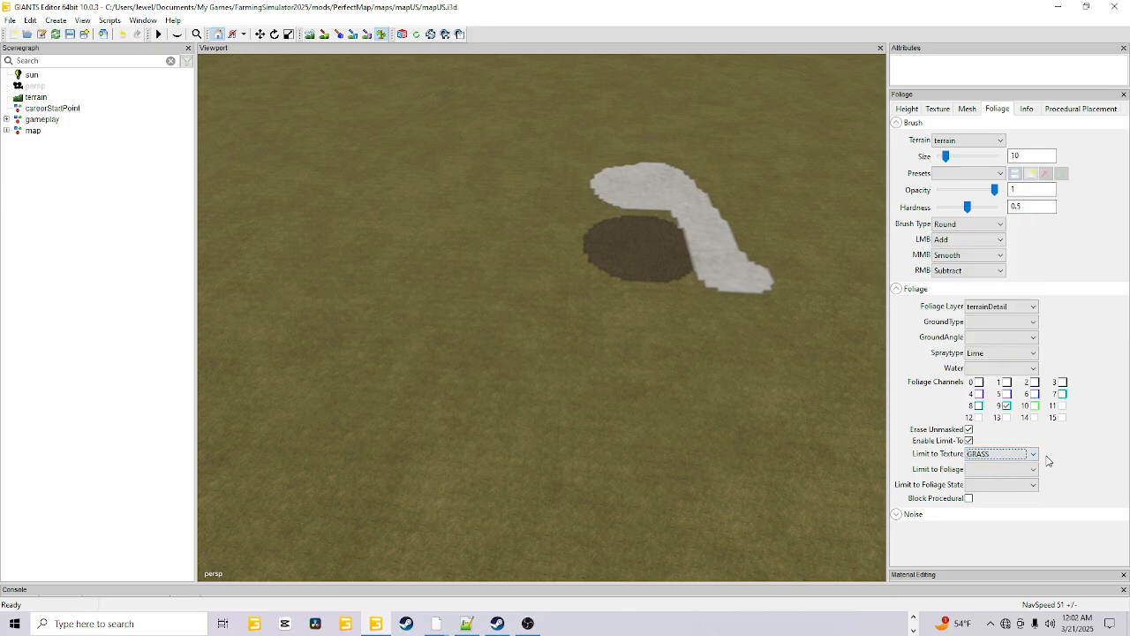
{"action": "left_click", "coordinate": [1031, 307]}
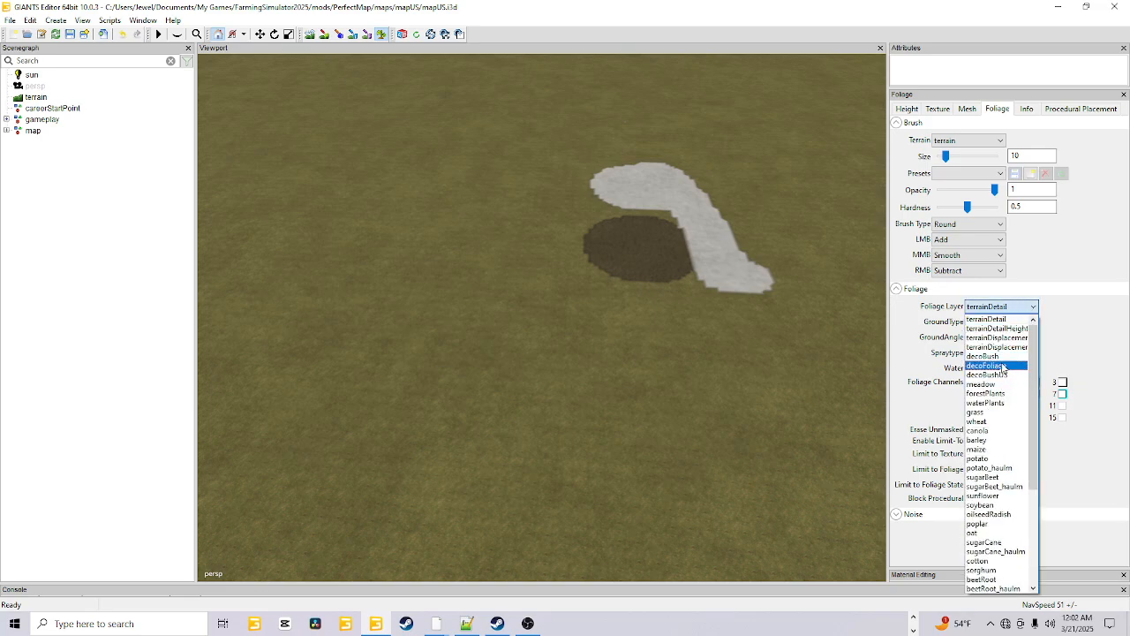
{"action": "left_click", "coordinate": [986, 366]}
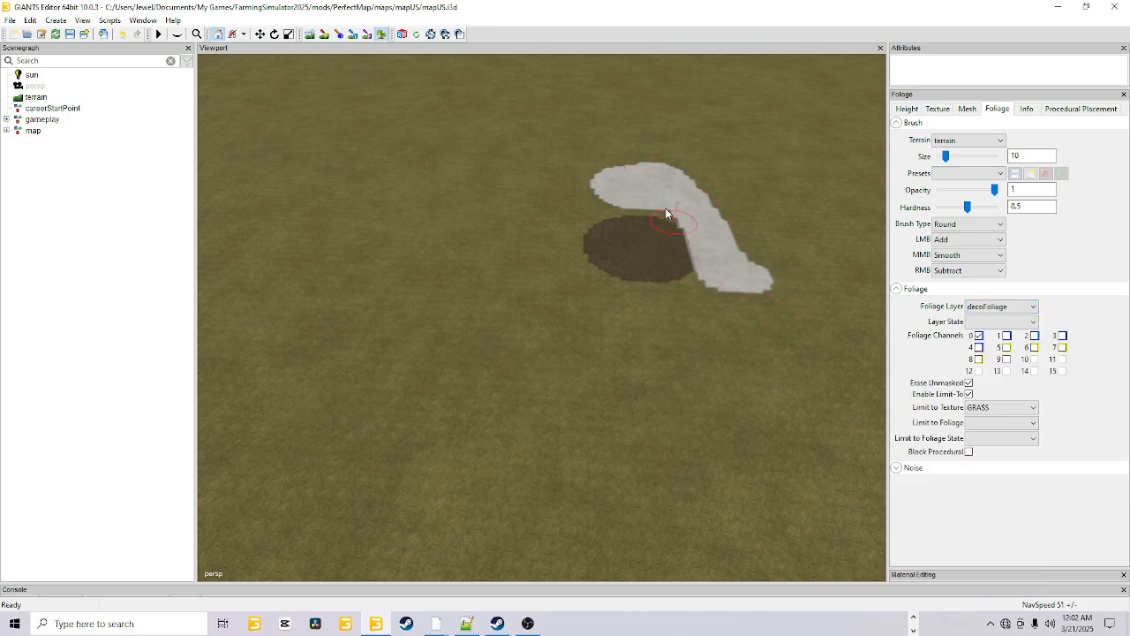
{"action": "left_click", "coordinate": [1007, 321]}
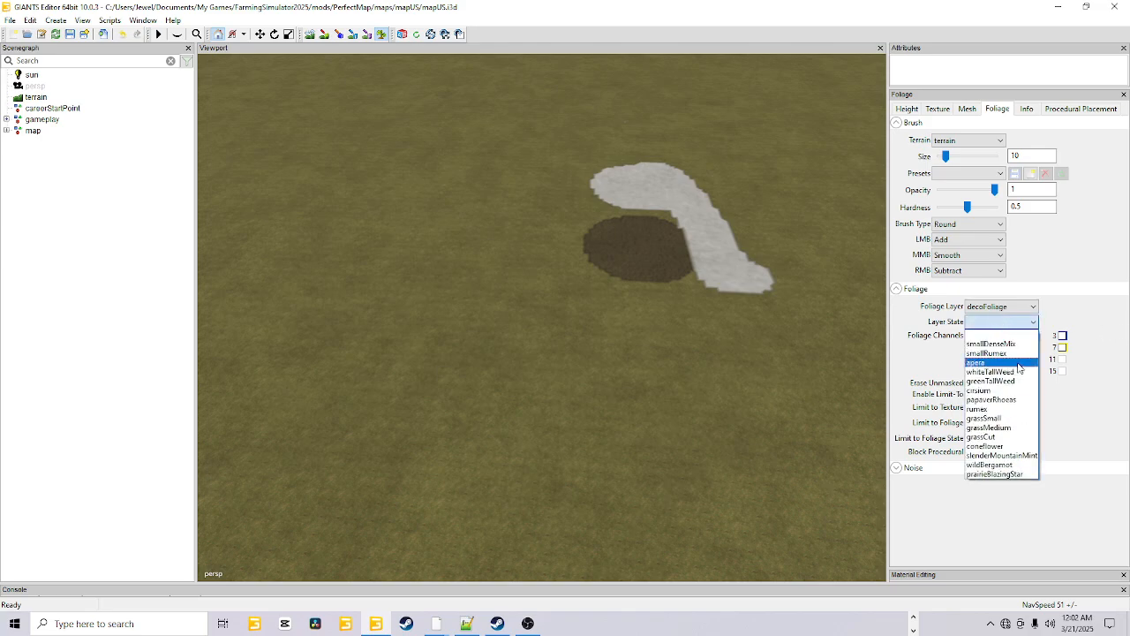
{"action": "left_click", "coordinate": [1077, 331]}
Step: Set the foliage layer to terrainDetail with no ground or spray type, and erase parts of the lime strip and brown patch
{"action": "left_click", "coordinate": [1024, 307]}
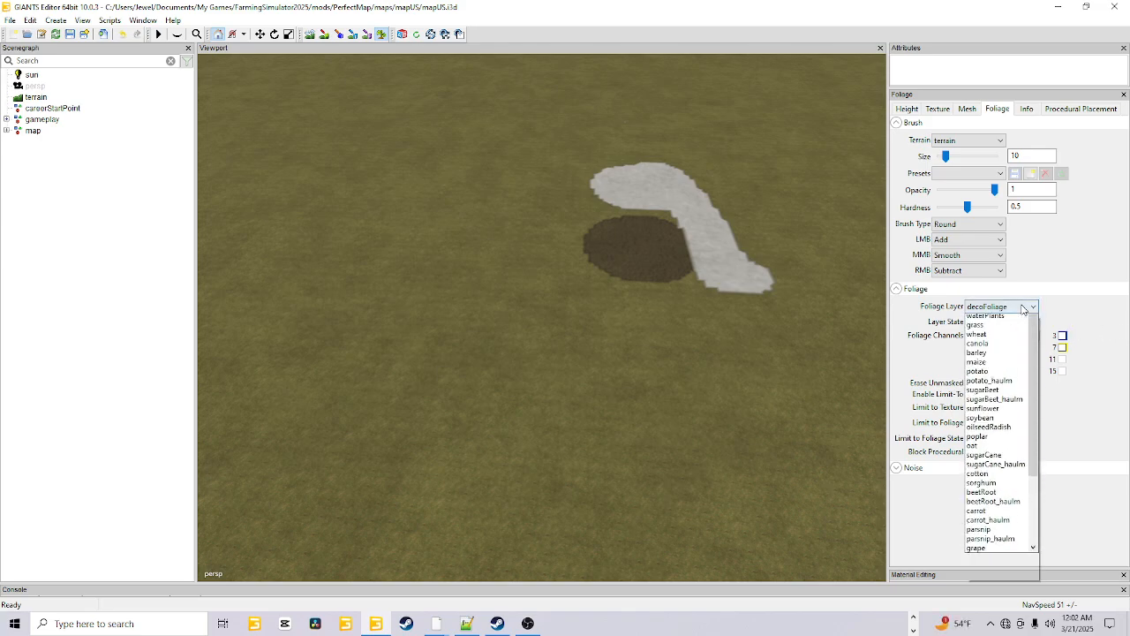
{"action": "scroll", "coordinate": [1007, 342], "scroll_direction": "up", "scroll_amount": 2}
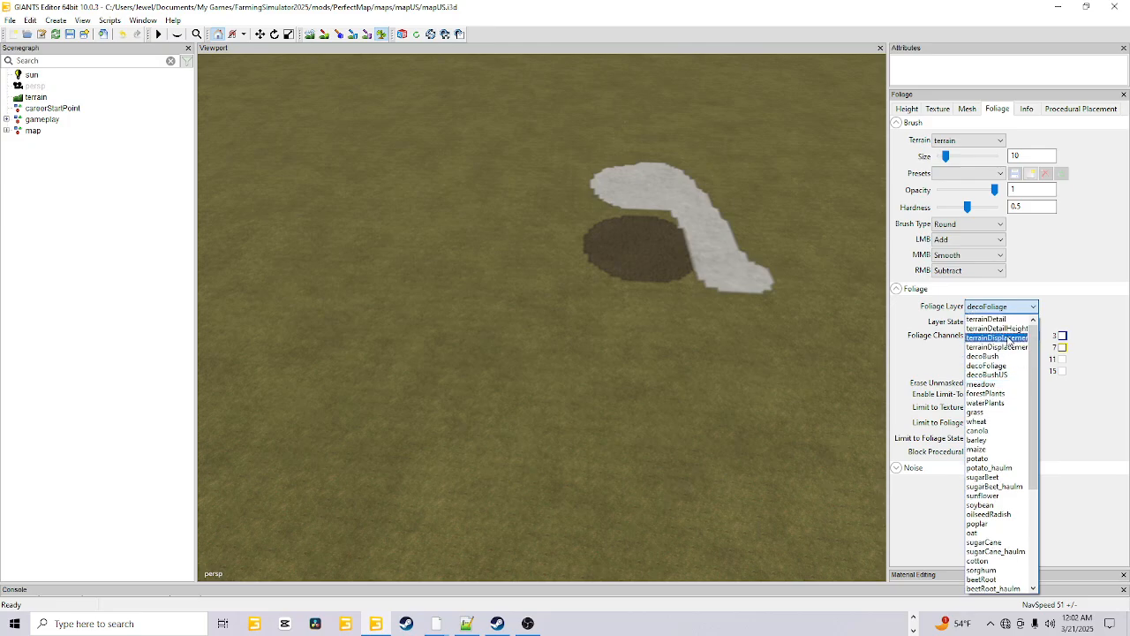
{"action": "left_click", "coordinate": [986, 319]}
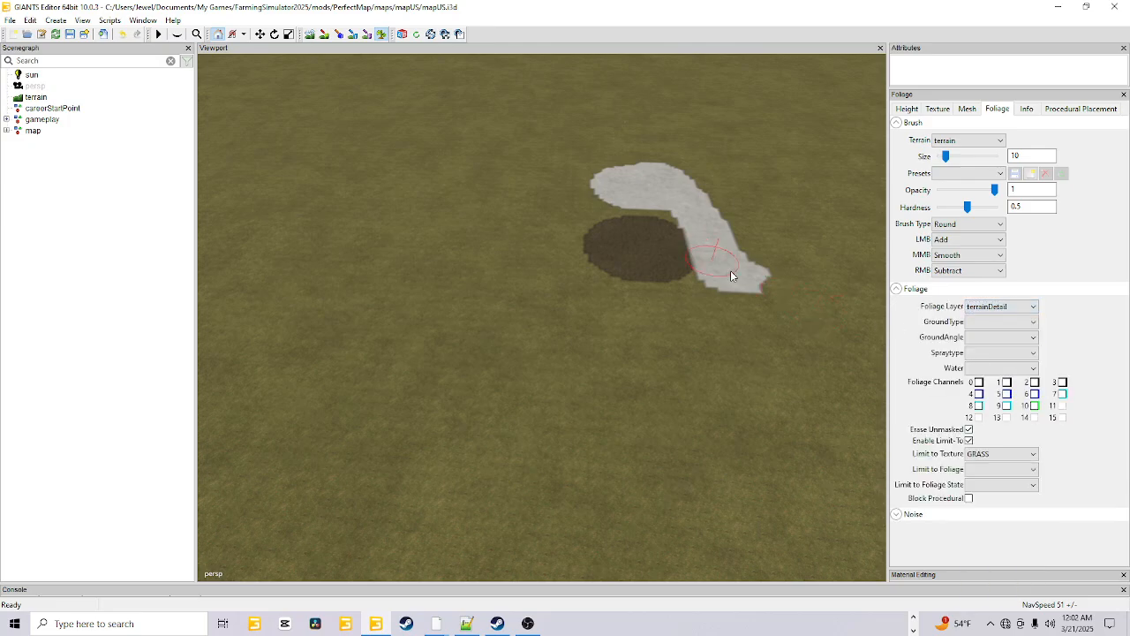
{"action": "left_click_drag", "start_coordinate": [749, 279], "coordinate": [750, 285]}
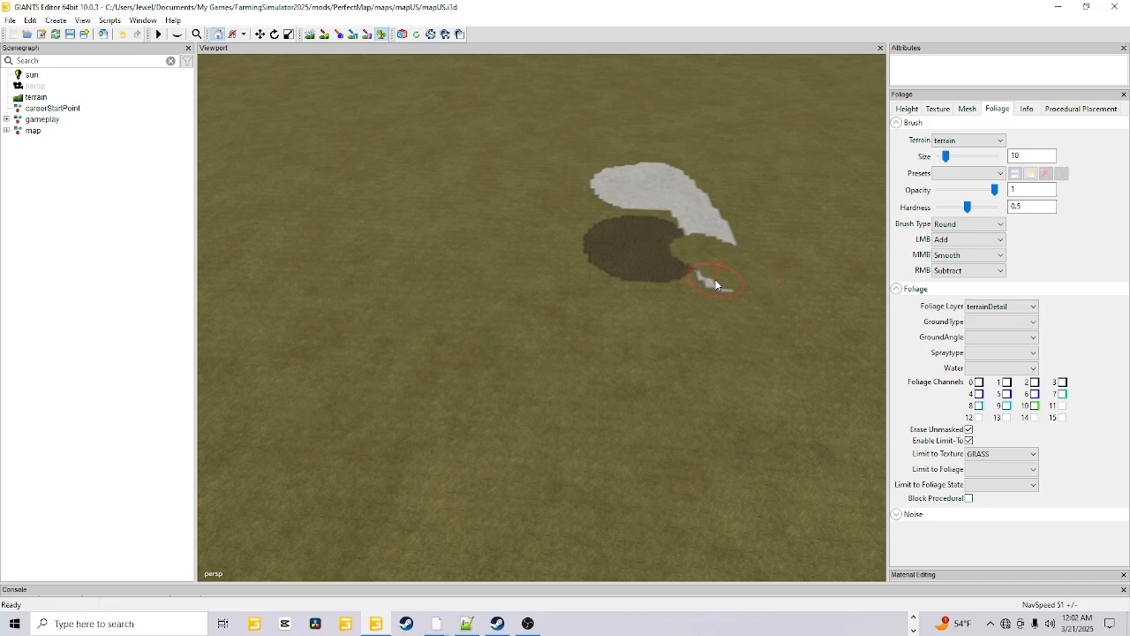
{"action": "left_click_drag", "start_coordinate": [715, 279], "coordinate": [667, 269]}
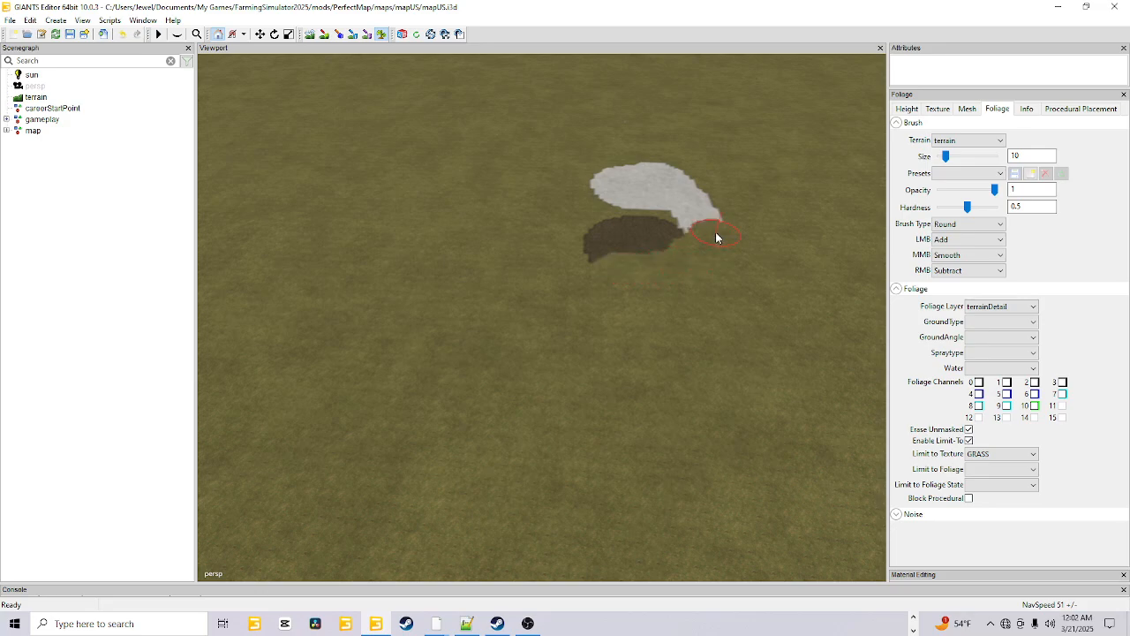
{"action": "left_click_drag", "start_coordinate": [671, 201], "coordinate": [670, 201]}
Step: Enlarge the foliage brush to 63.5 and erase the remaining lime and brown ground patches
{"action": "scroll", "coordinate": [670, 201], "scroll_direction": "up", "scroll_amount": 13}
{"action": "scroll", "coordinate": [650, 208], "scroll_direction": "up", "scroll_amount": 8}
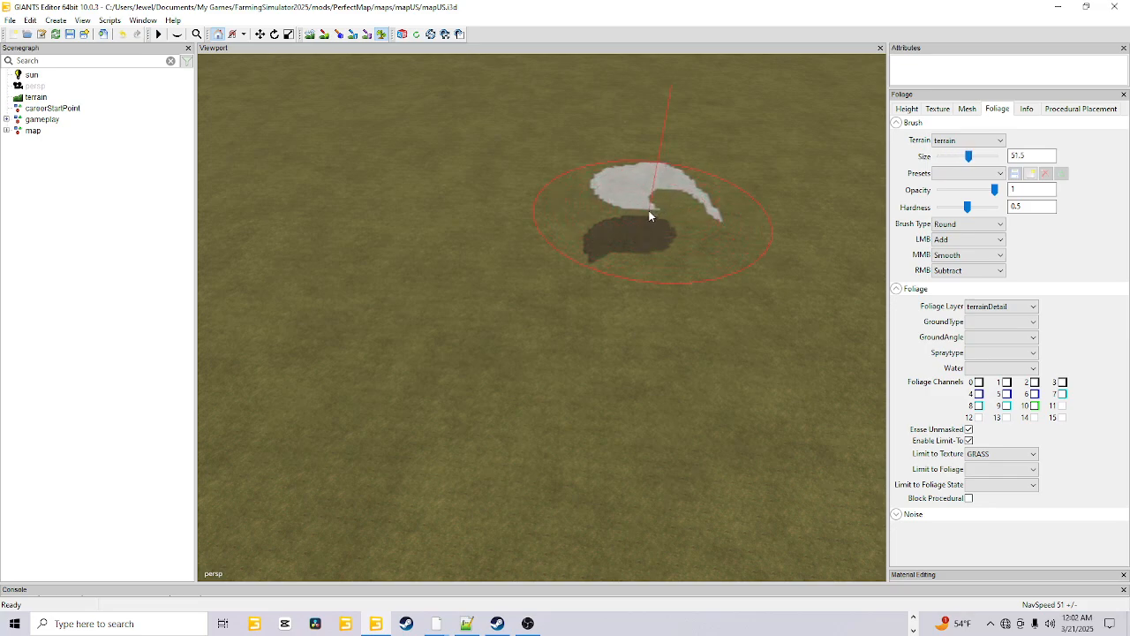
{"action": "scroll", "coordinate": [648, 216], "scroll_direction": "up", "scroll_amount": 2}
{"action": "left_click", "coordinate": [648, 215]}
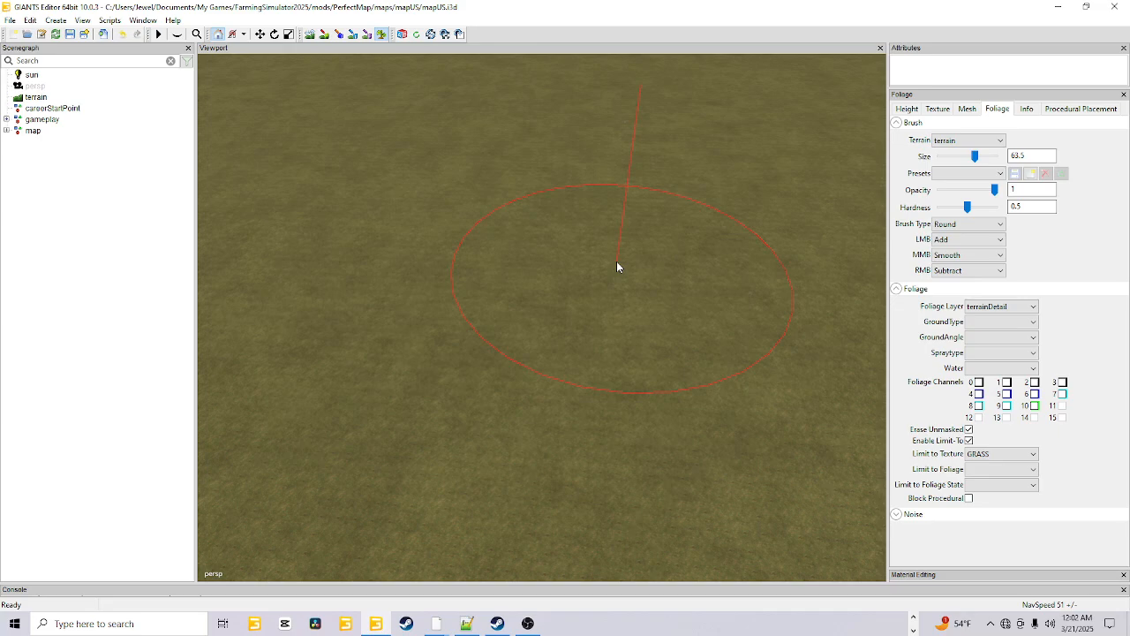